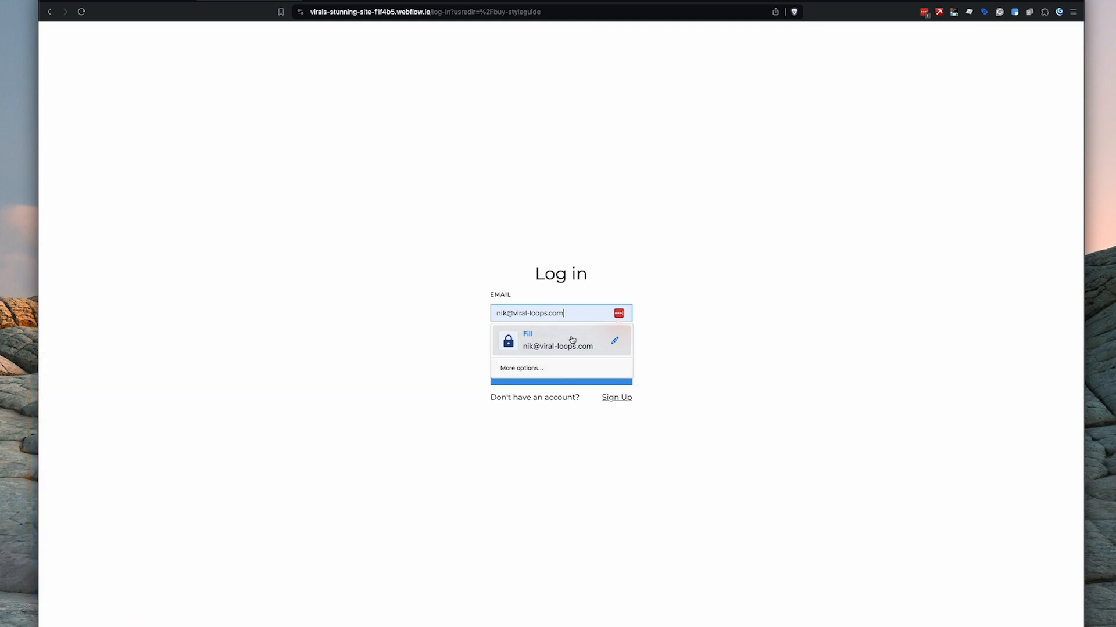
# - Log in to the Webflow site using the saved email and password
pyautogui.click(585, 343)
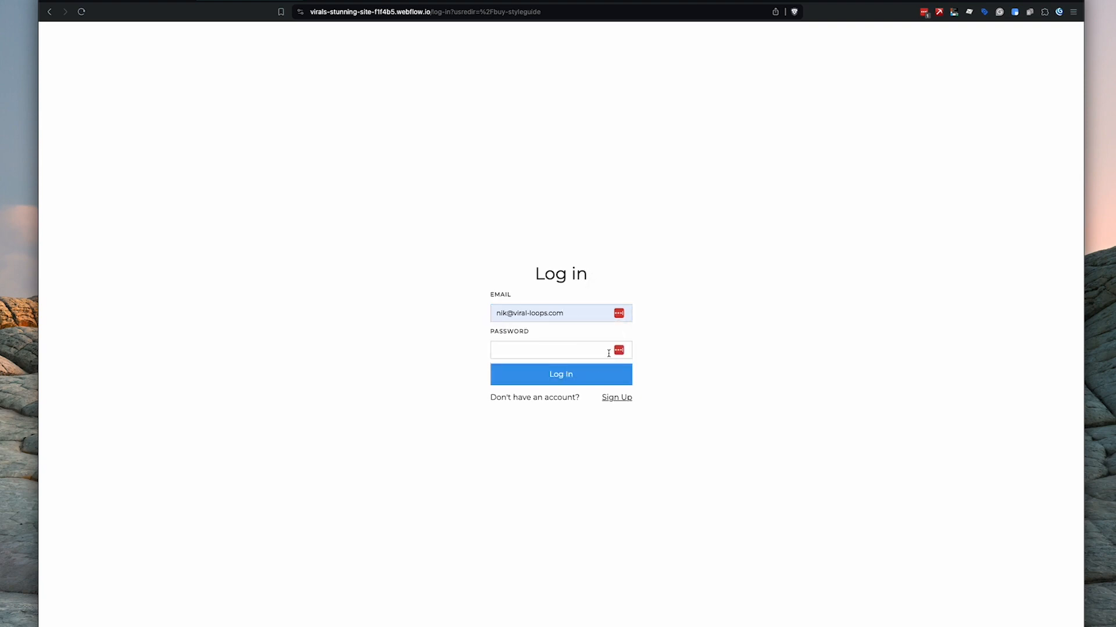
pyautogui.click(619, 314)
pyautogui.click(557, 344)
pyautogui.click(563, 379)
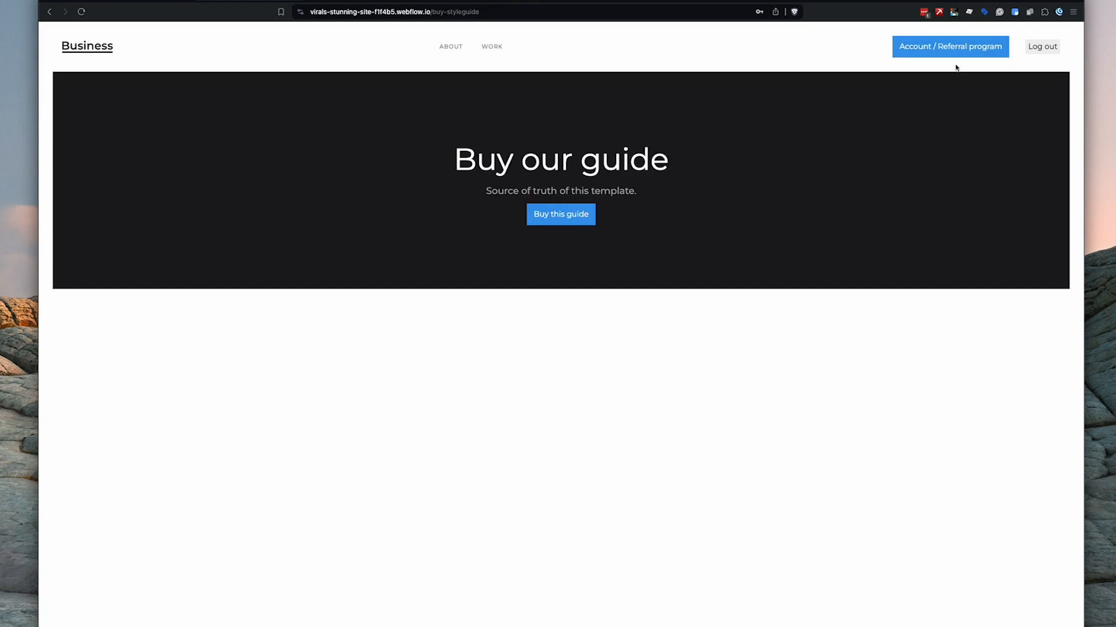
# - Copy the personal referral link from My Account and open a private browser window
pyautogui.click(952, 56)
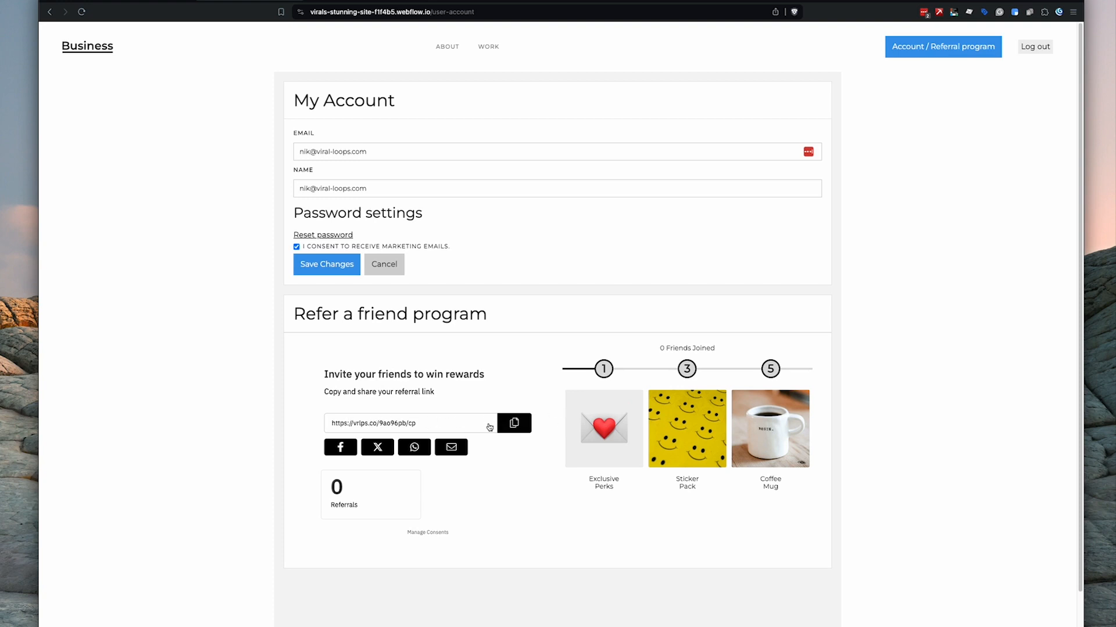
pyautogui.scroll(-1, 499, 418)
pyautogui.click(514, 396)
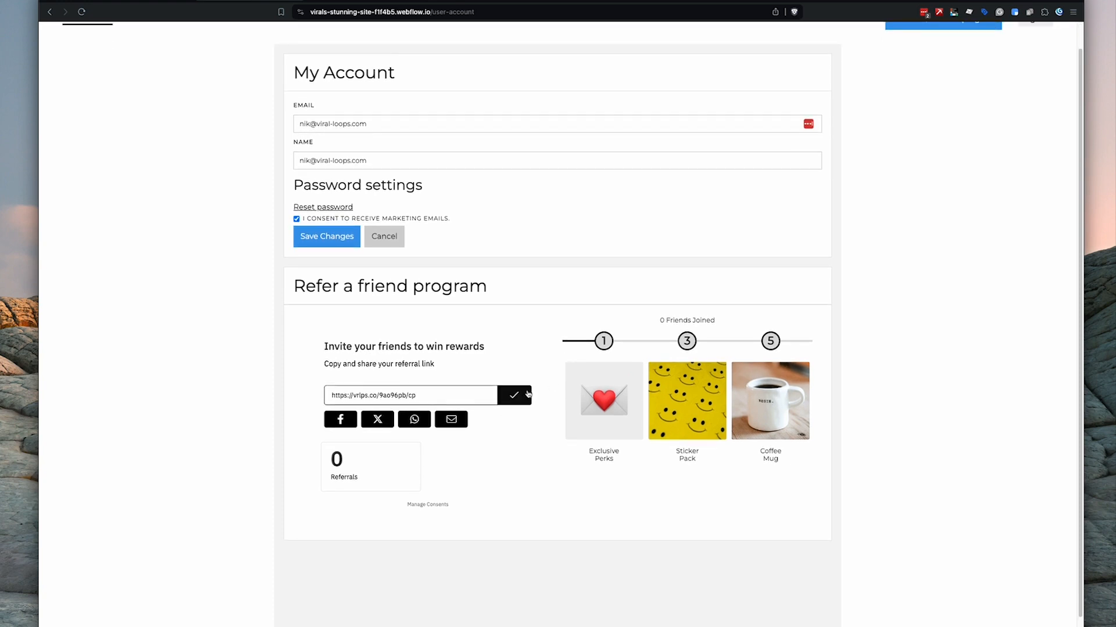
pyautogui.press('super+shift+n')
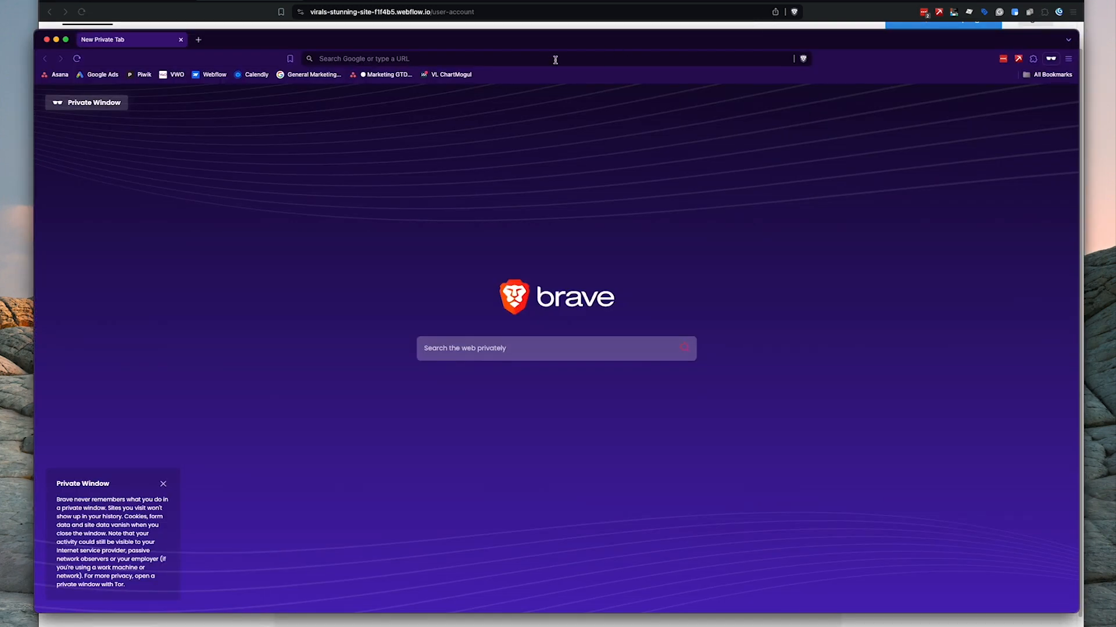
# - Load the copied referral link in the private window
pyautogui.click(483, 61)
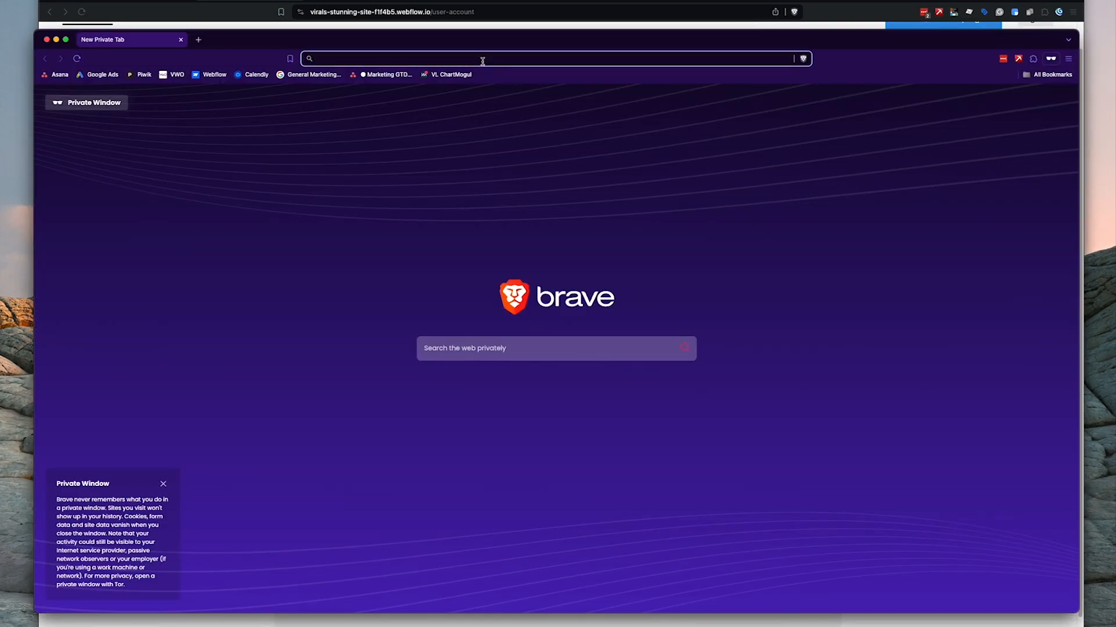
pyautogui.press('super+v')
pyautogui.press('Return')
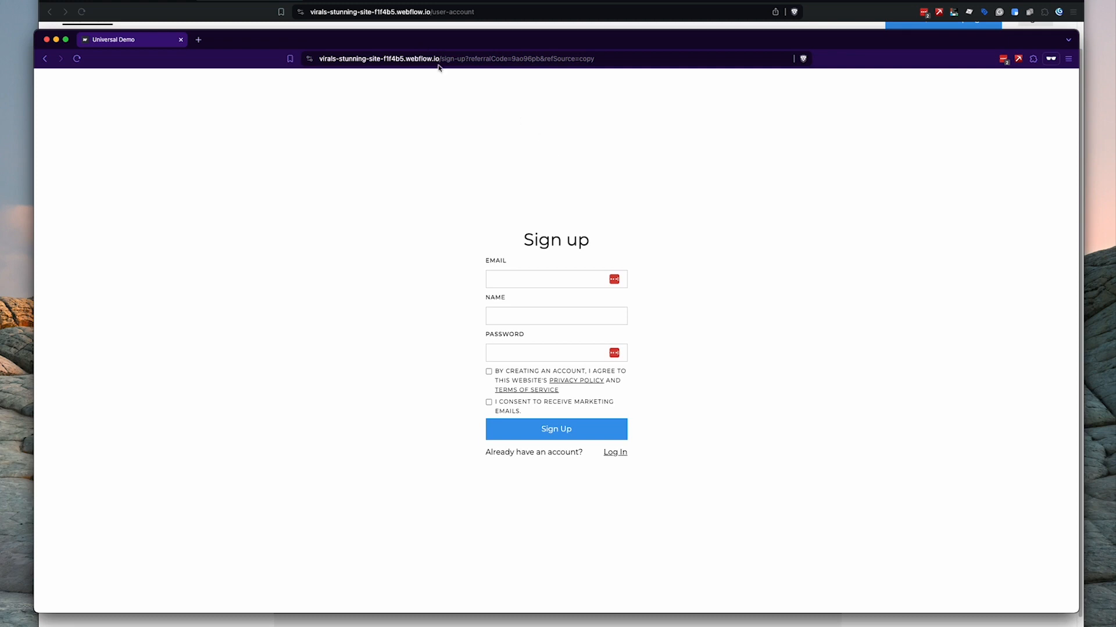
# - Fill the sign-up form with a '+191919' variant of the saved email and a password
pyautogui.click(526, 273)
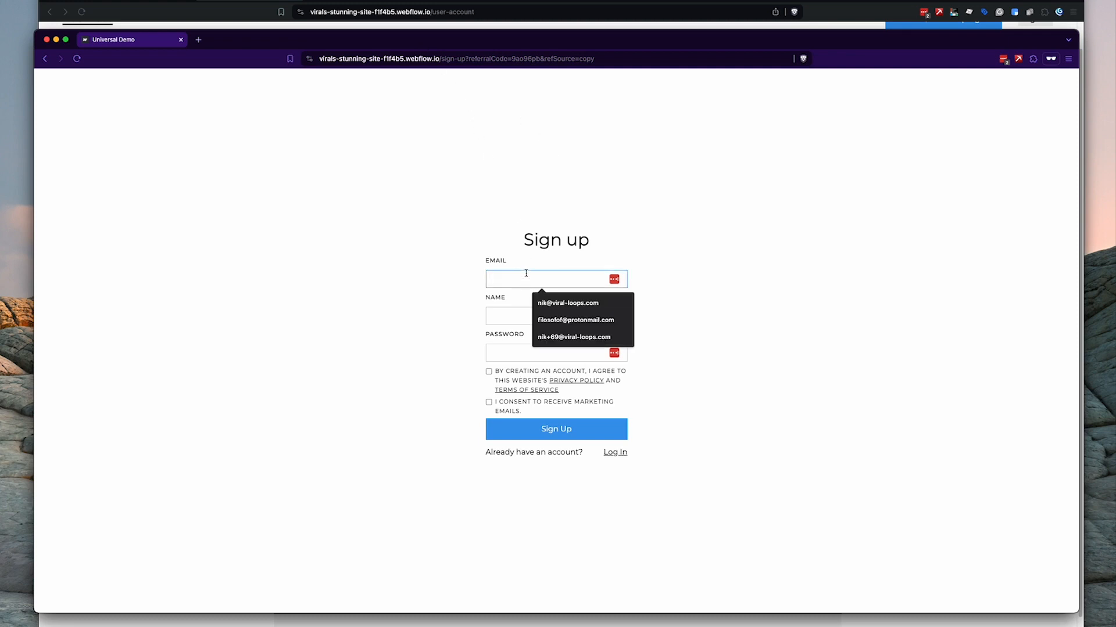
pyautogui.press('Down')
pyautogui.press('Return')
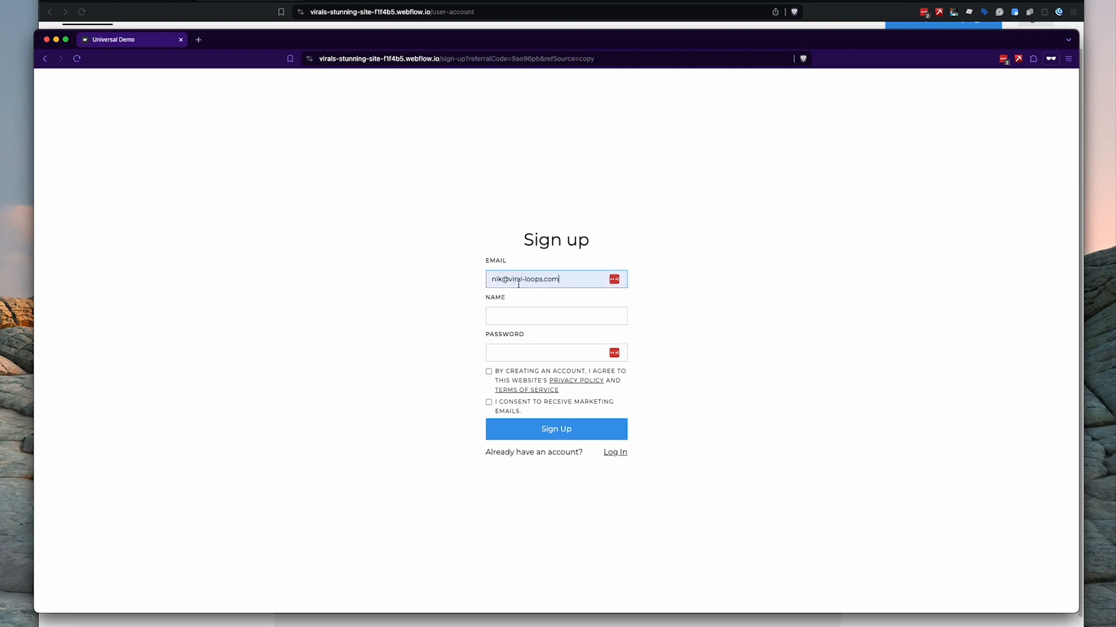
pyautogui.click(505, 280)
pyautogui.write('+')
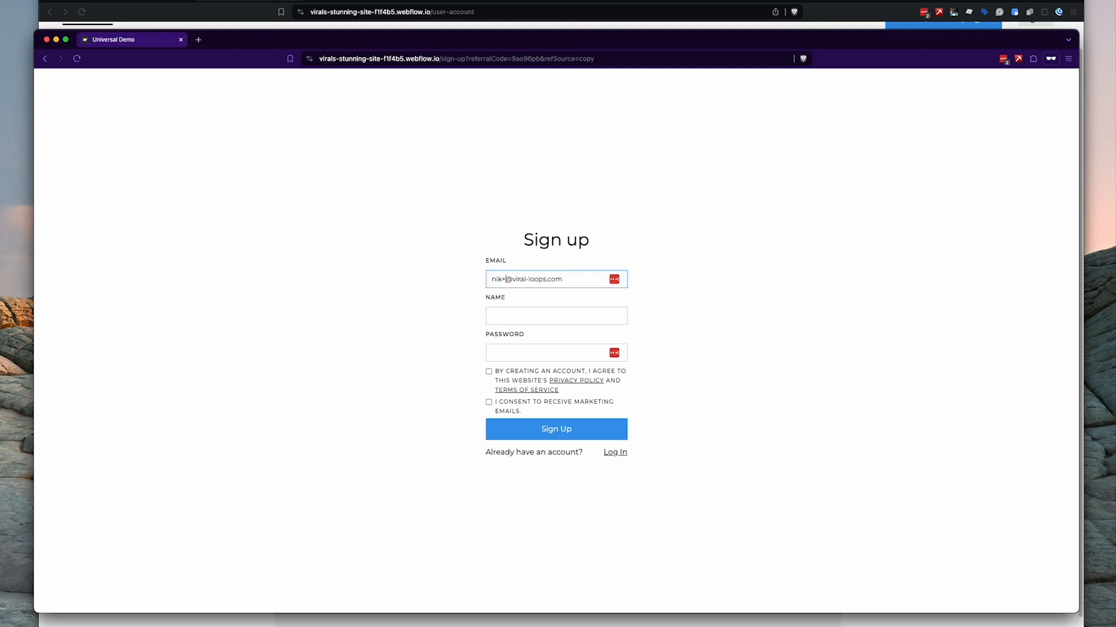
pyautogui.write('191919')
pyautogui.press('Tab')
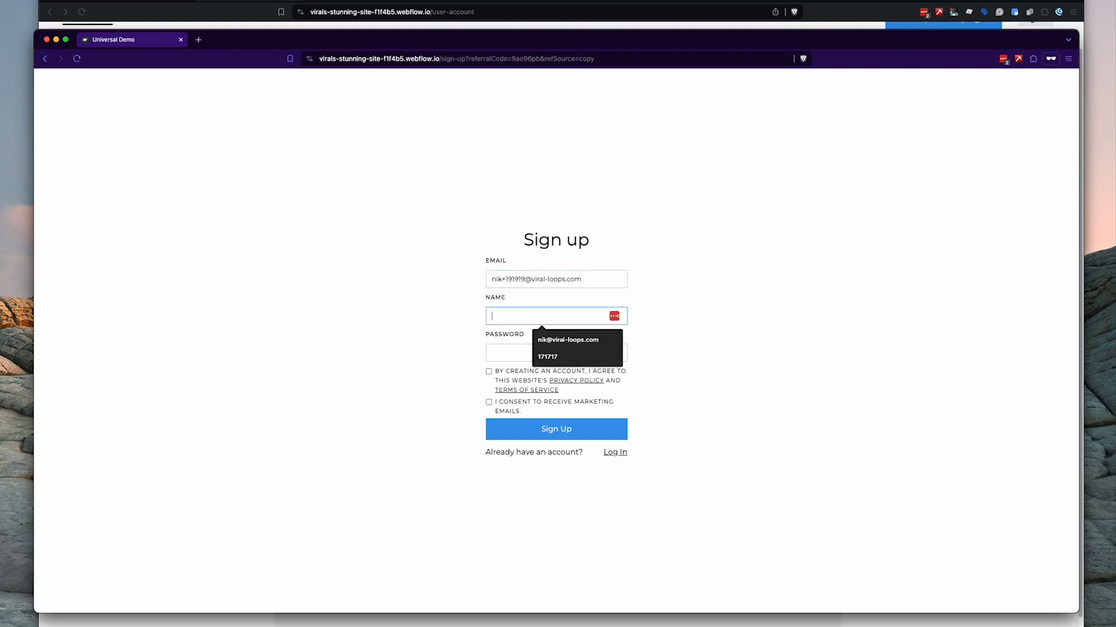
pyautogui.write('123456789')
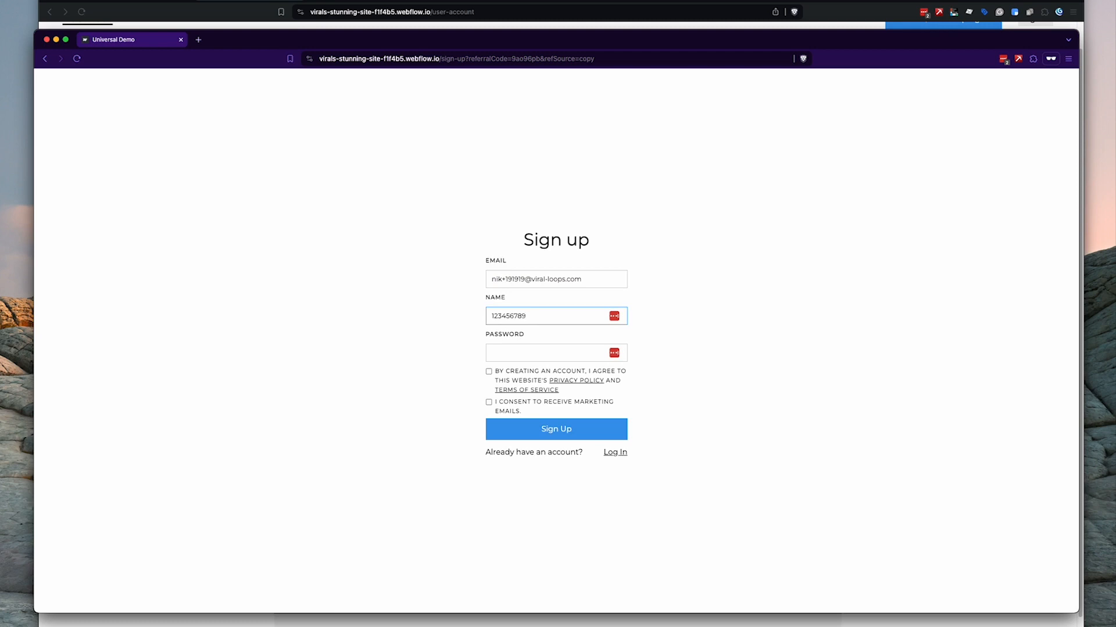
pyautogui.press('Tab')
pyautogui.write('123456789')
# - Set the name to 'Demo Invitee', accept the terms, and submit the sign-up
pyautogui.doubleClick(536, 317)
pyautogui.write('Demo Invitee')
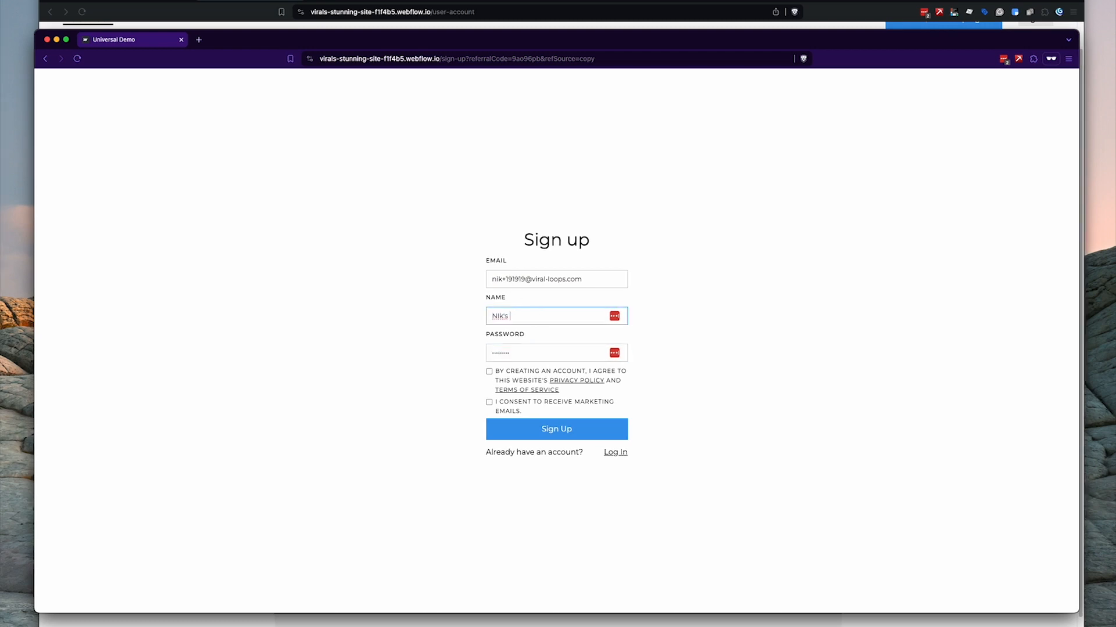
pyautogui.click(489, 372)
pyautogui.click(524, 428)
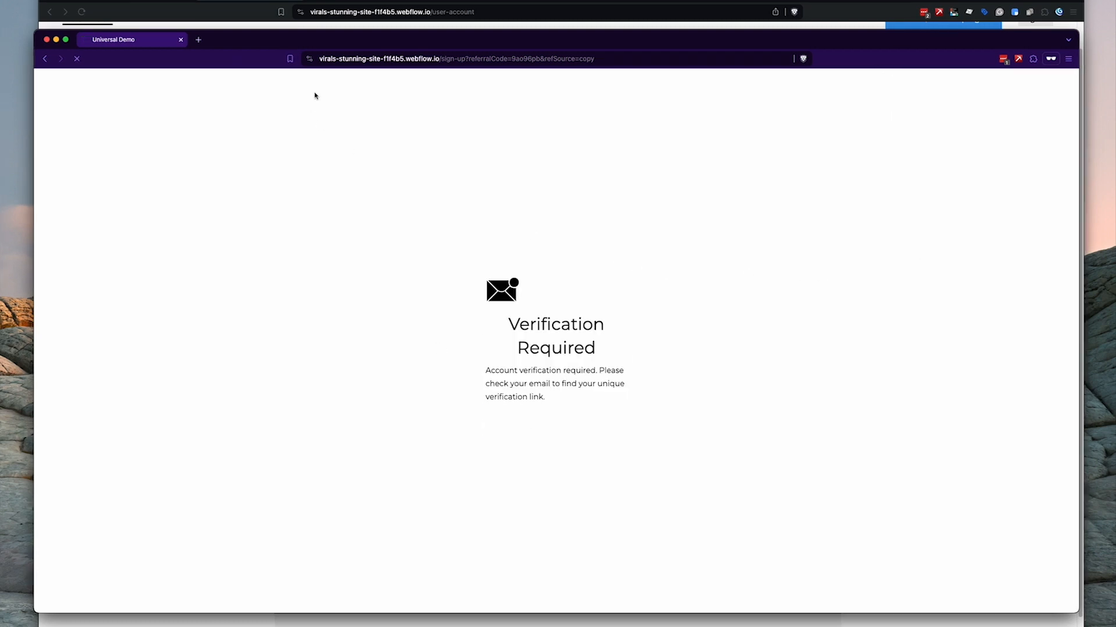
pyautogui.click(77, 58)
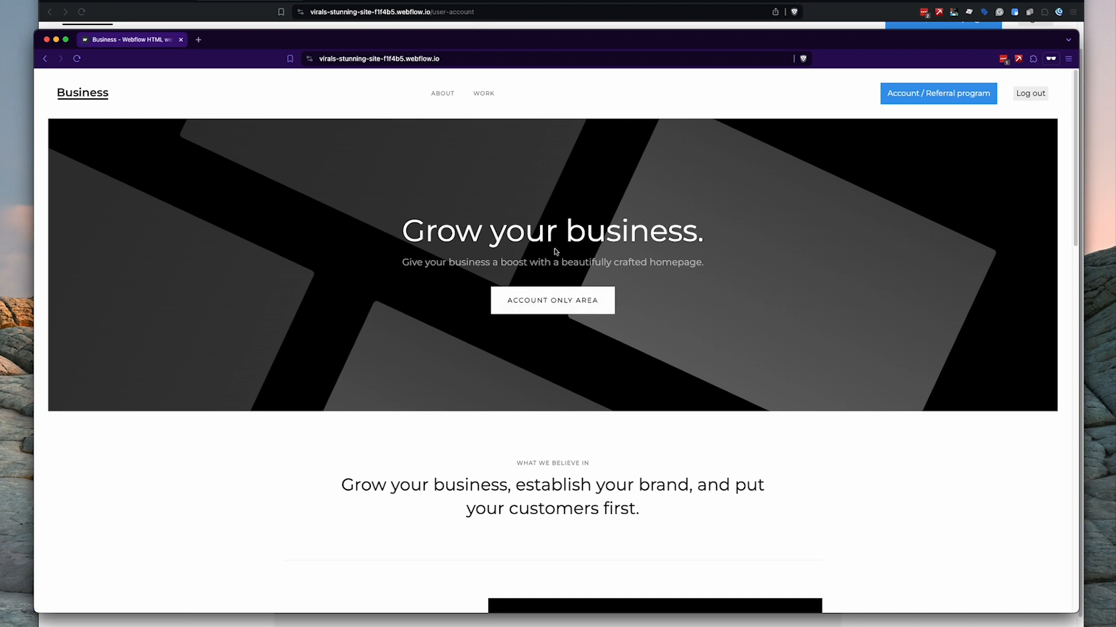
# - As the invitee, buy the guide in the Account Only Area, then return to Viral Loops
pyautogui.click(566, 305)
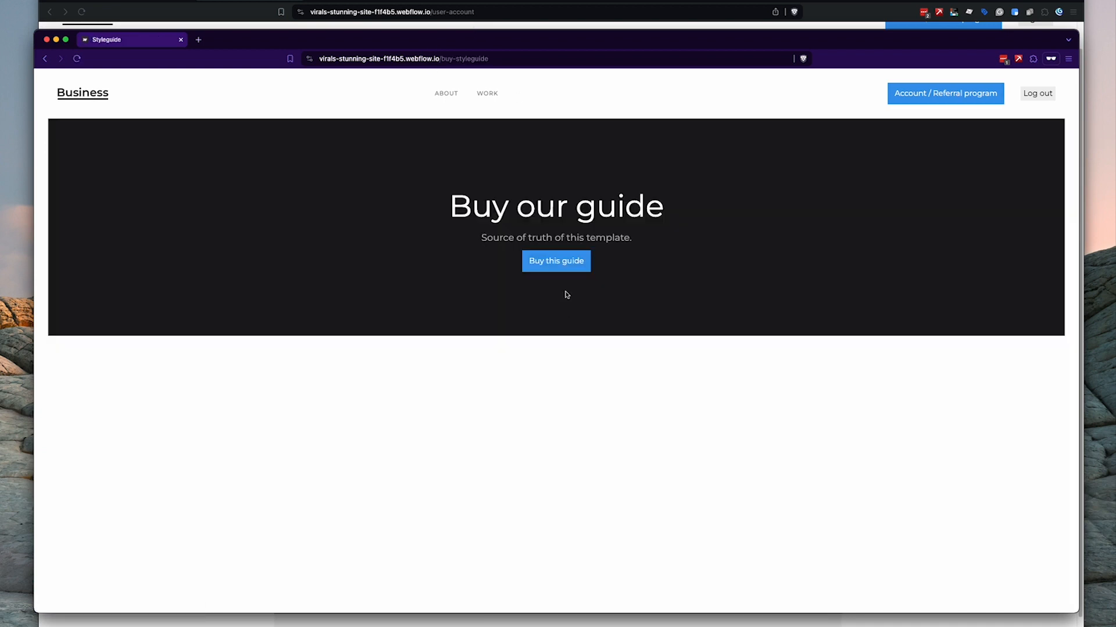
pyautogui.click(560, 268)
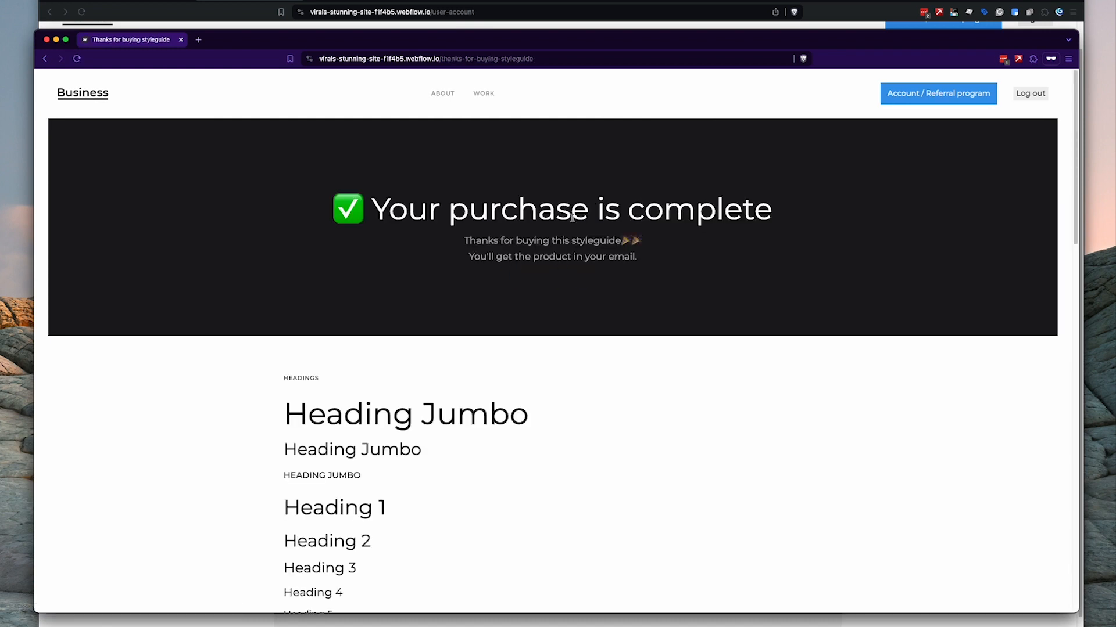
pyautogui.click(527, 26)
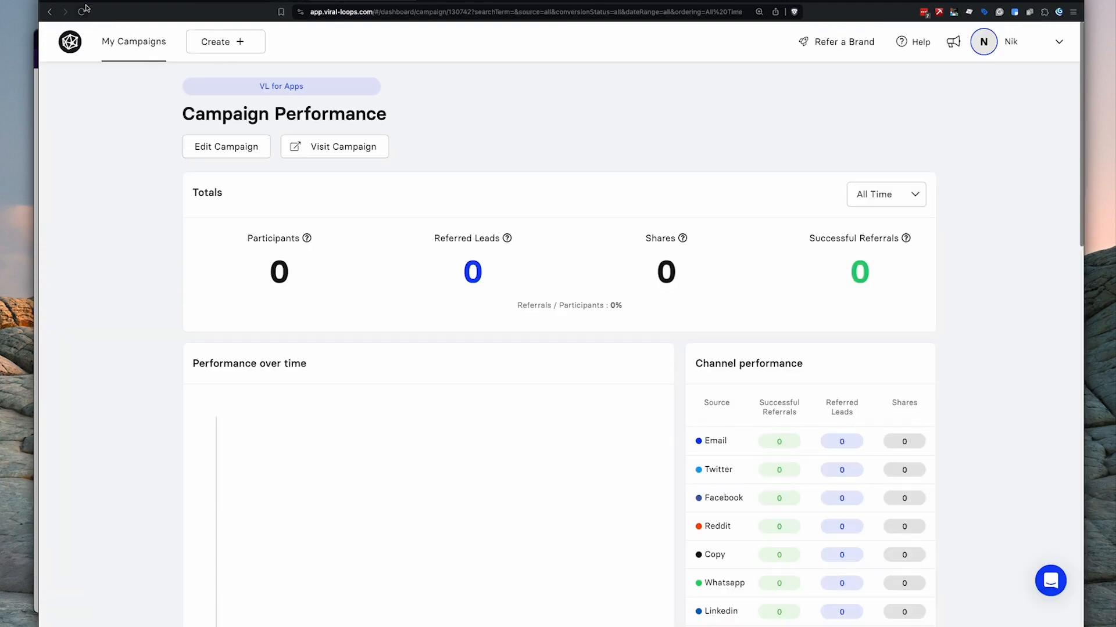
# - Refresh the campaign dashboard to see 2 participants and 1 successful referral
pyautogui.click(84, 8)
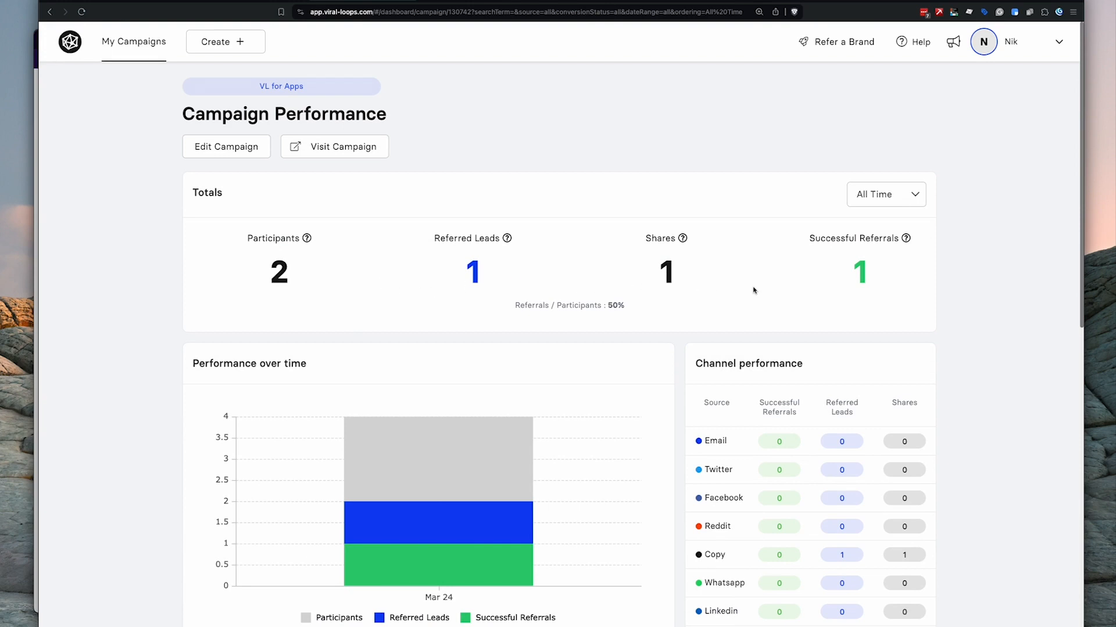
pyautogui.scroll(-10, 866, 288)
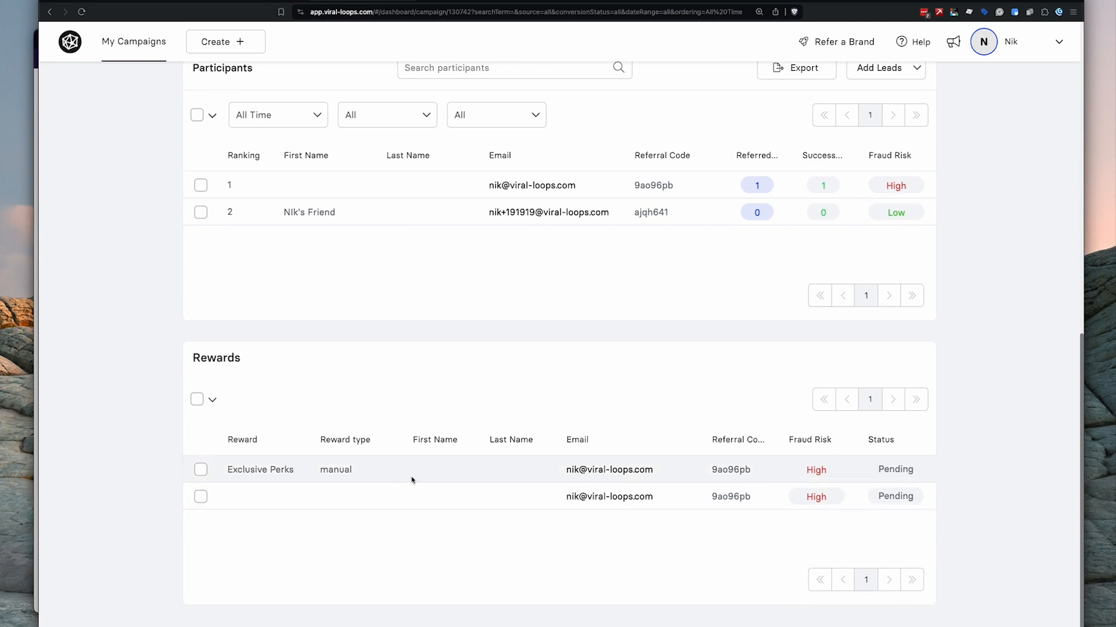
pyautogui.scroll(3, 401, 488)
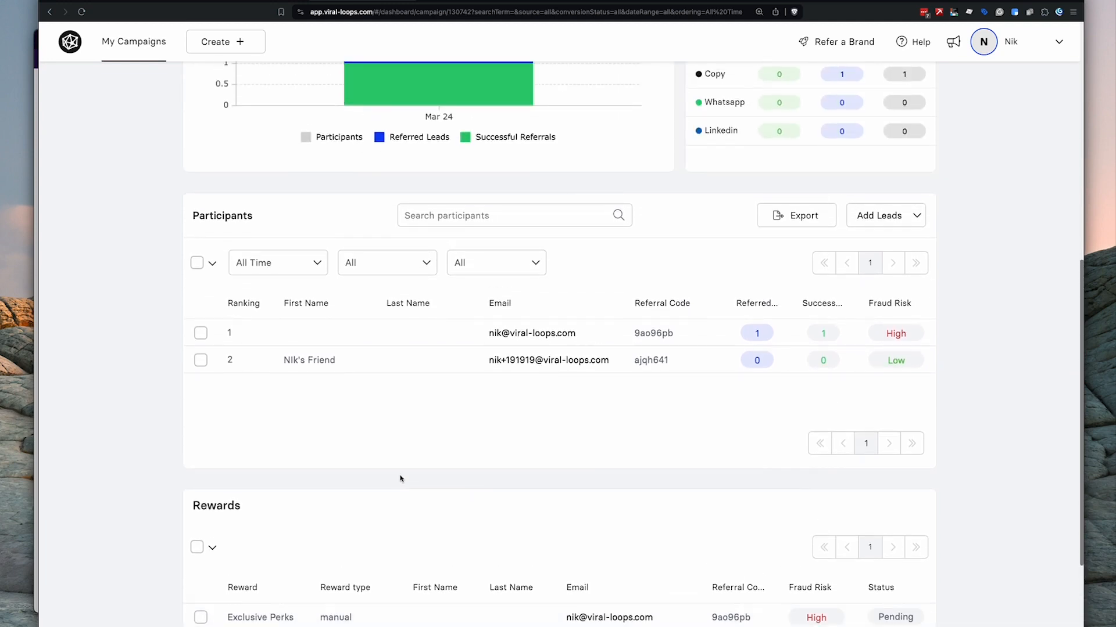
pyautogui.moveTo(373, 363)
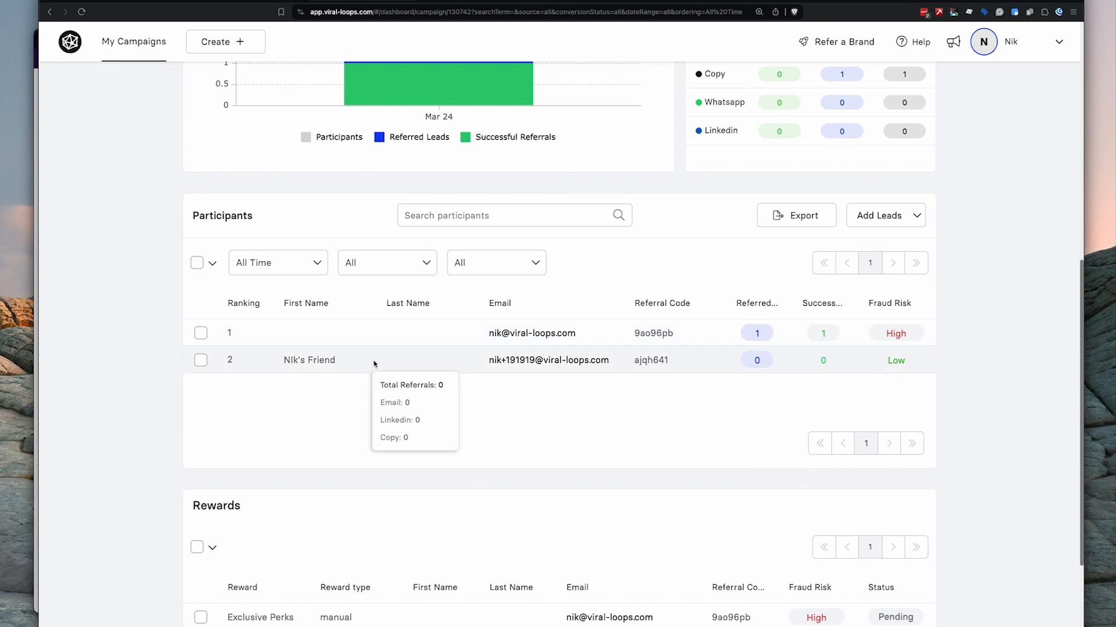
pyautogui.scroll(-3, 448, 383)
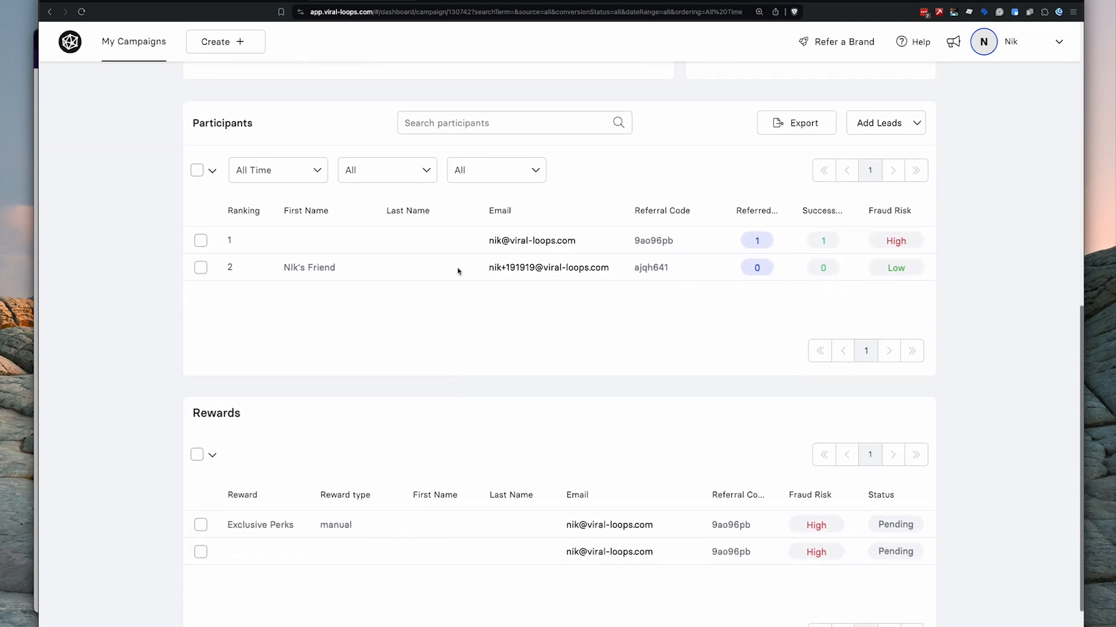
# - Inspect the first participant's profile, then go to the new-campaign template picker
pyautogui.click(461, 241)
pyautogui.press('Escape')
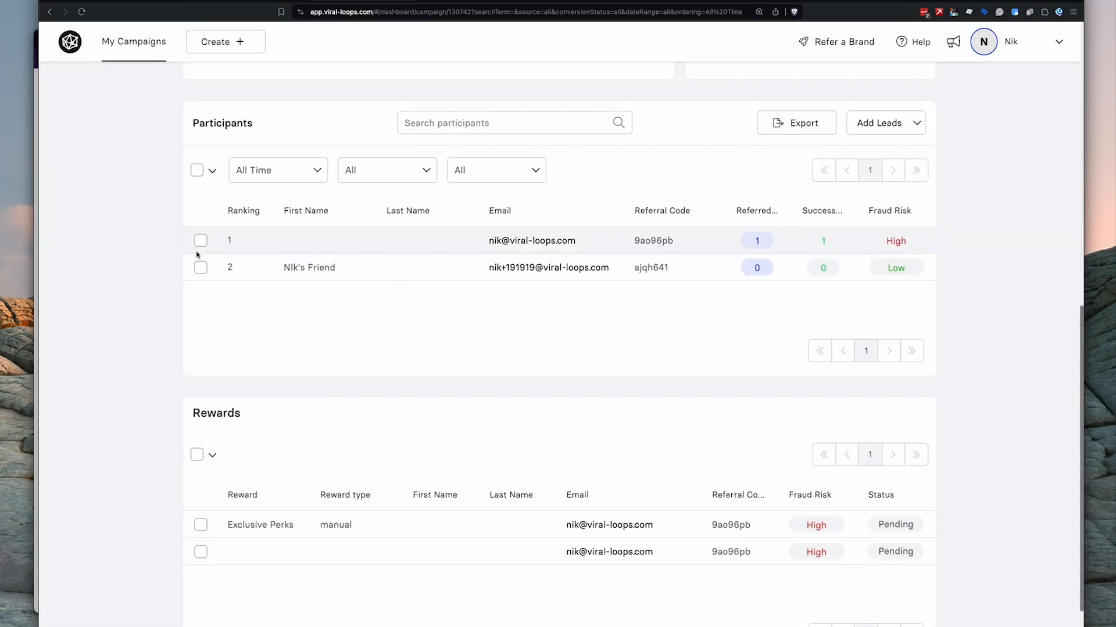
pyautogui.press('super+grave')
pyautogui.click(924, 107)
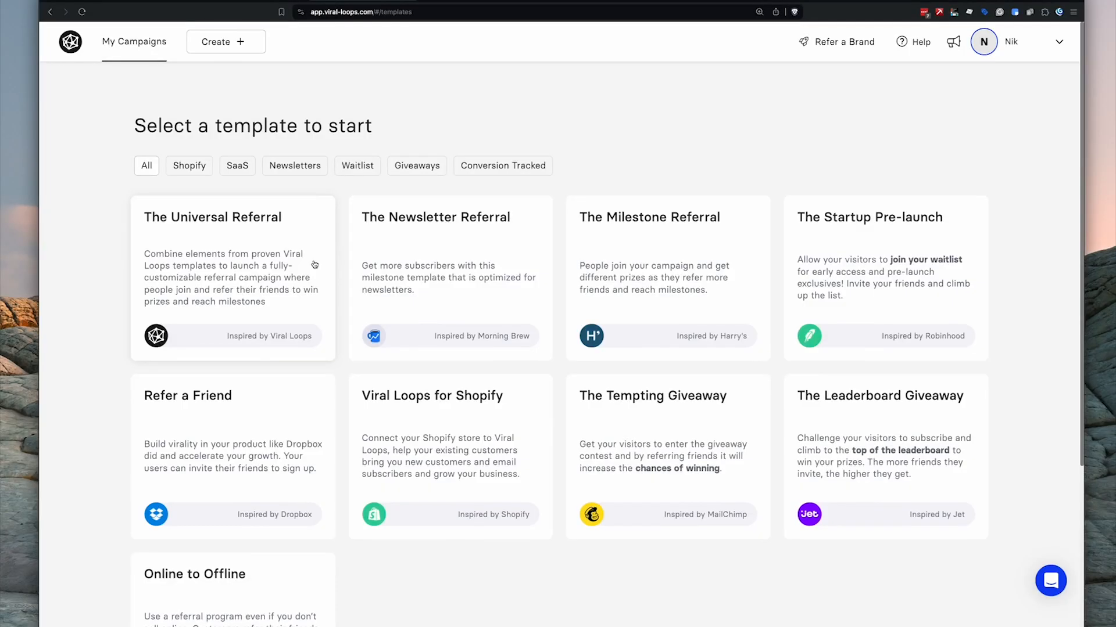
# - Create a 'VL for Apps' campaign from The Universal Referral template and continue to Rewards
pyautogui.click(220, 269)
pyautogui.click(257, 260)
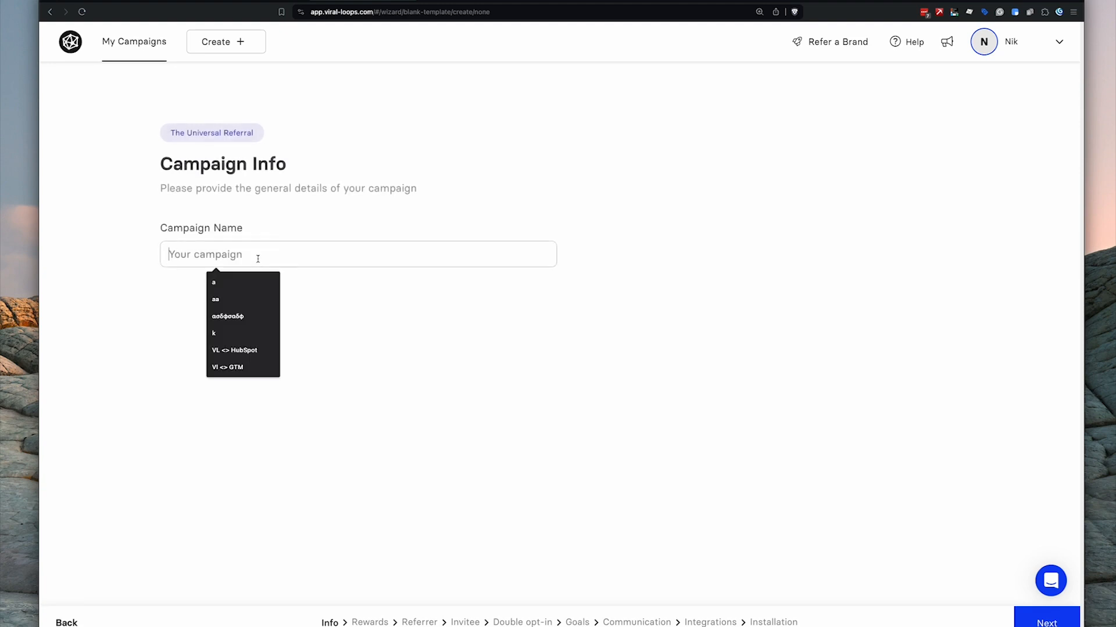
pyautogui.write('V')
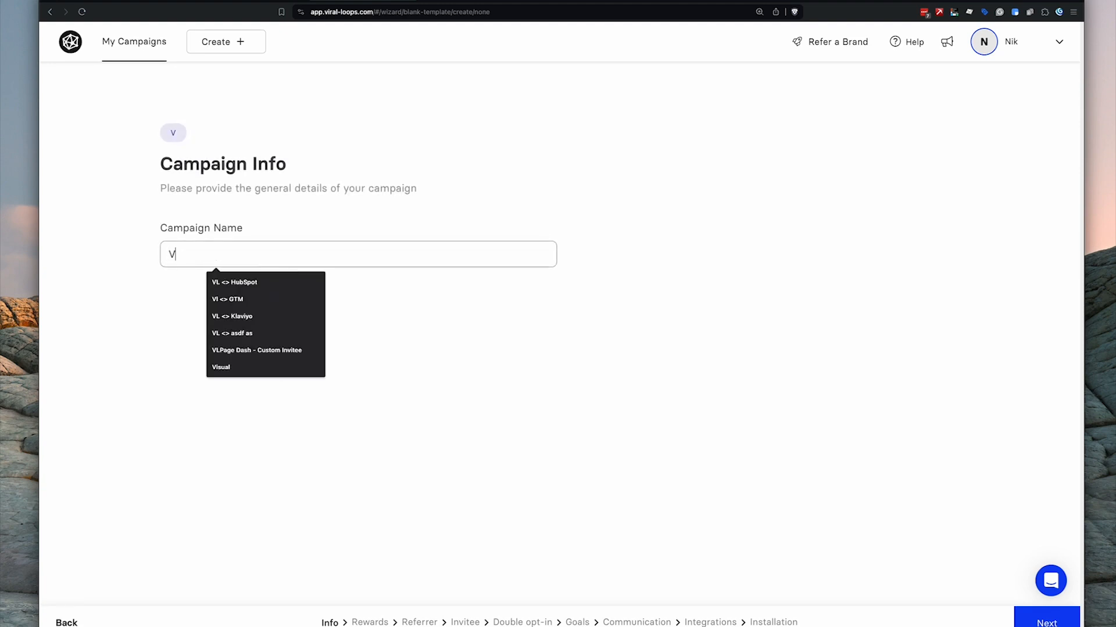
pyautogui.write('L for Apps')
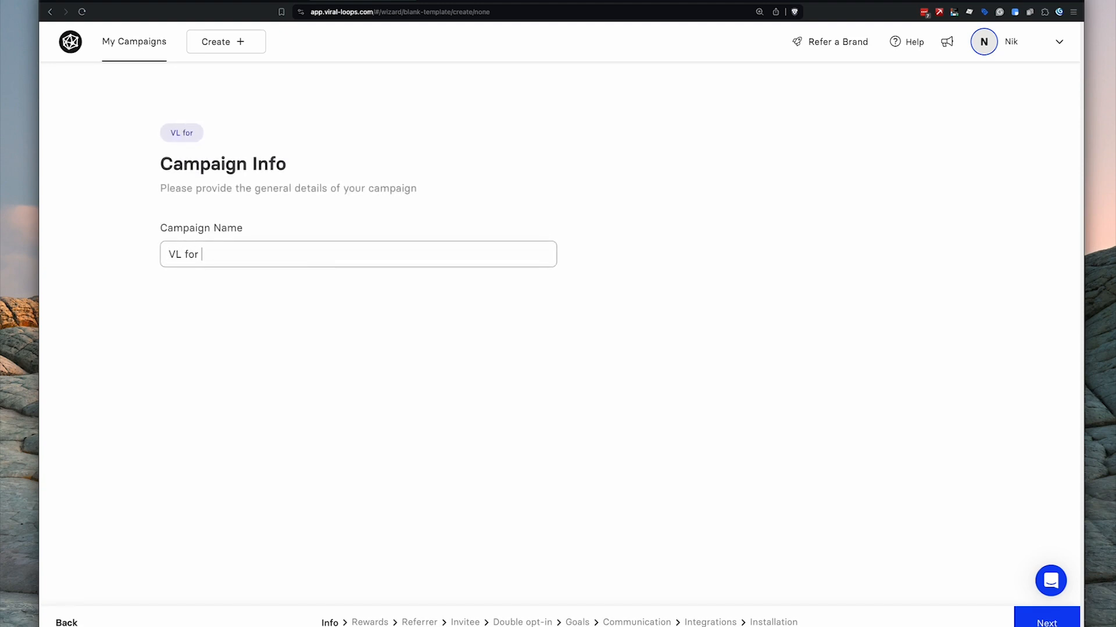
pyautogui.click(124, 432)
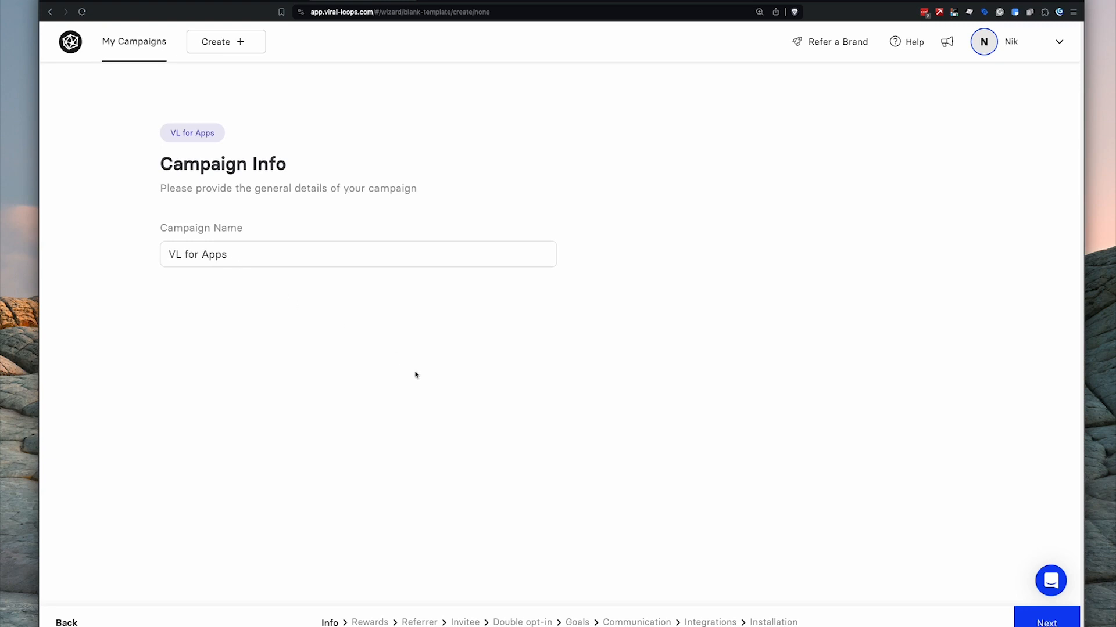
pyautogui.click(1040, 623)
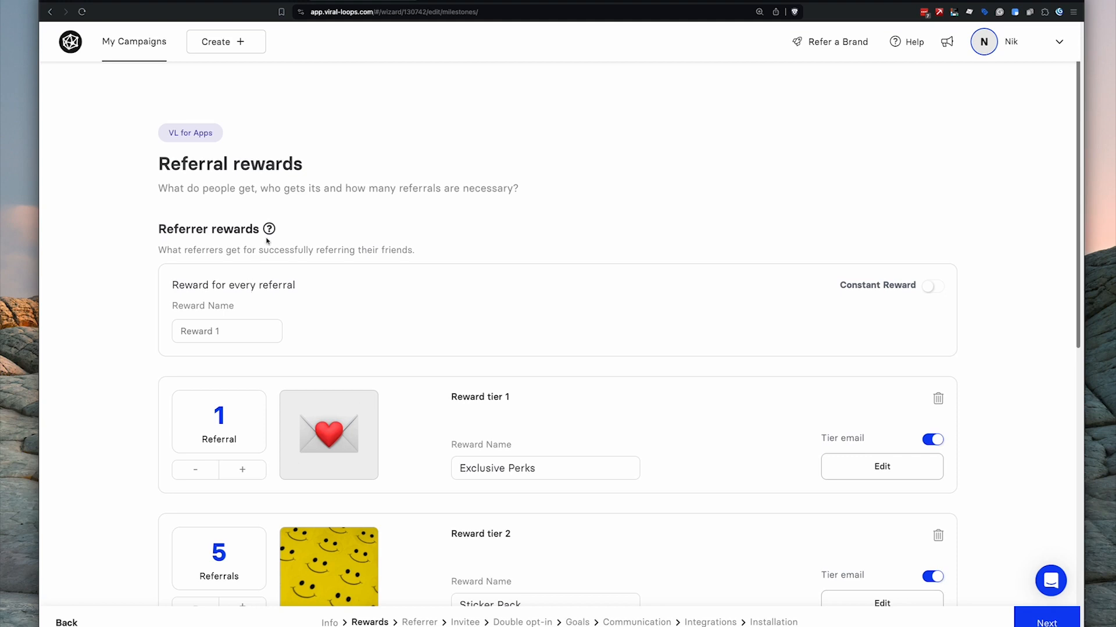
# - Delete the fourth reward tier, the Hoodie
pyautogui.scroll(-3, 307, 244)
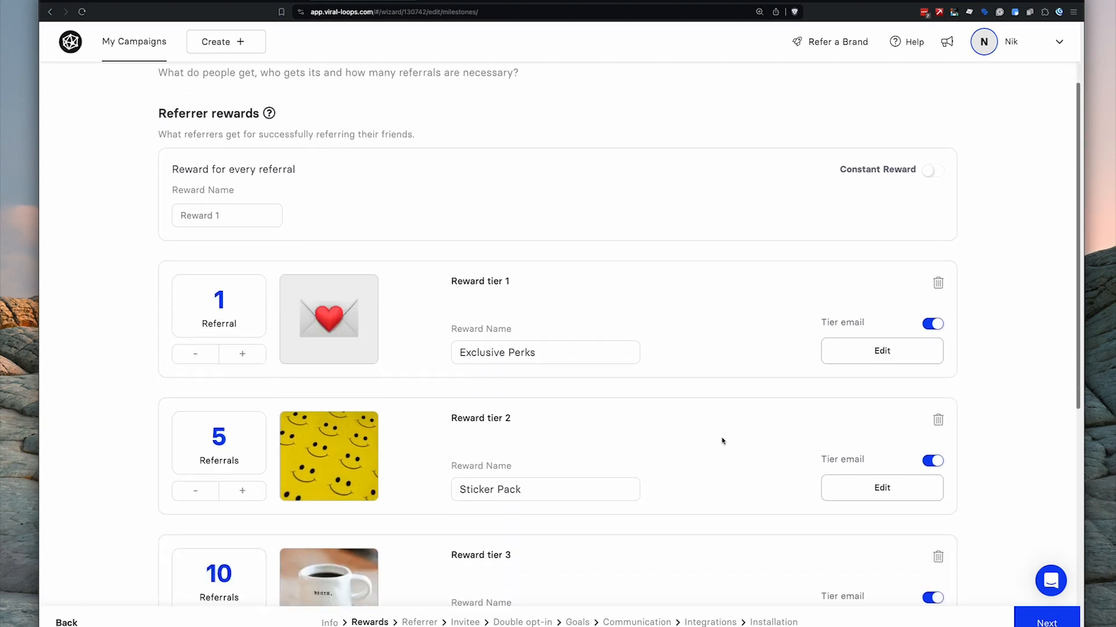
pyautogui.scroll(-3, 542, 345)
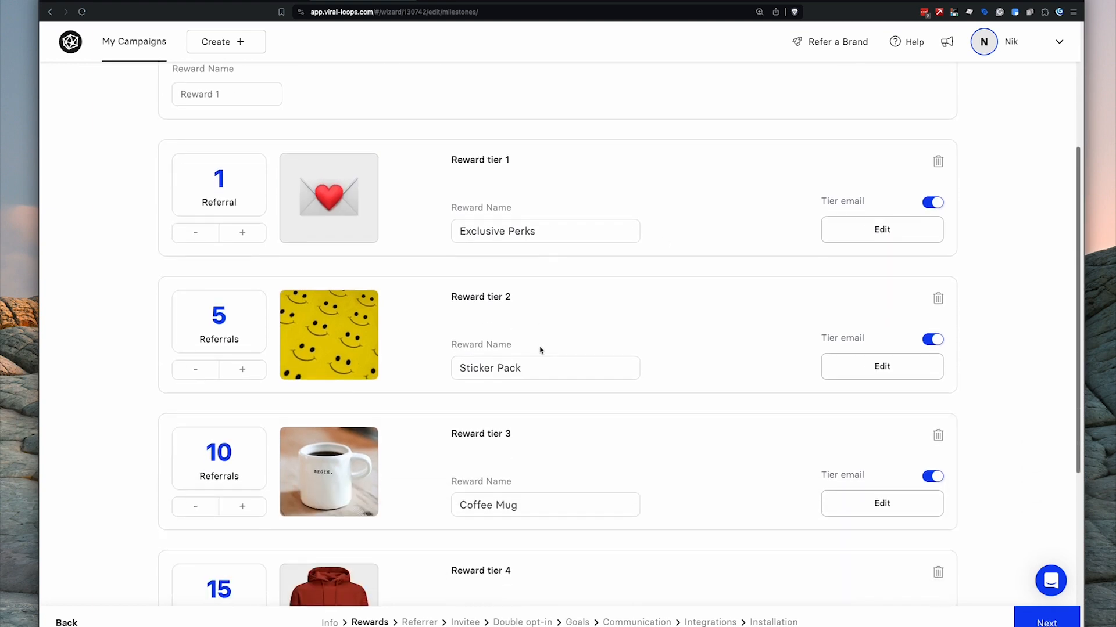
pyautogui.scroll(-2, 541, 352)
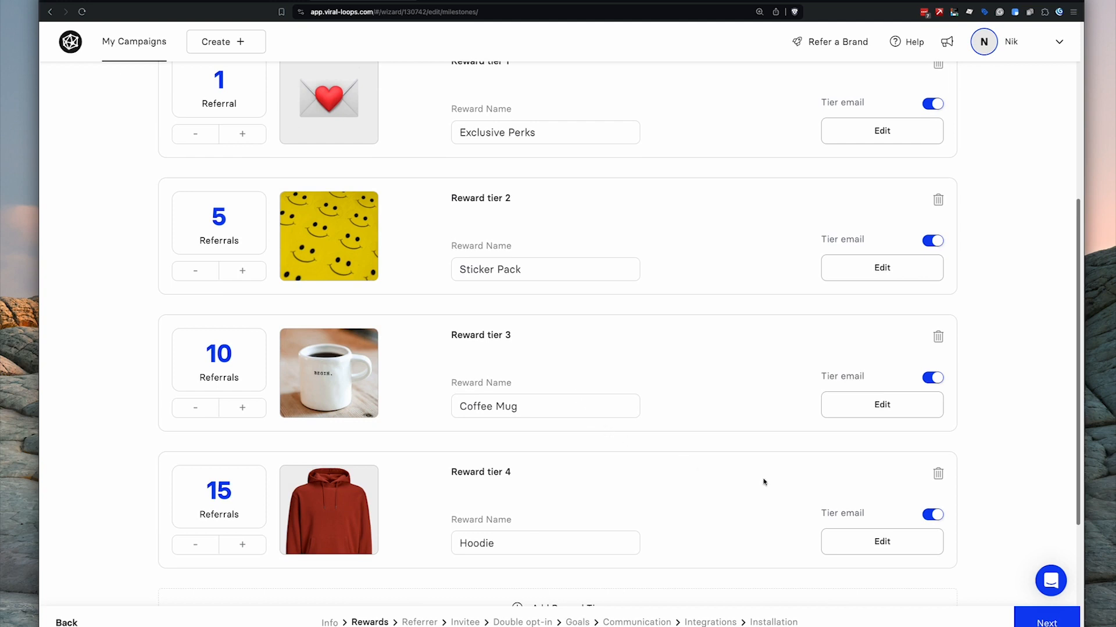
pyautogui.click(934, 475)
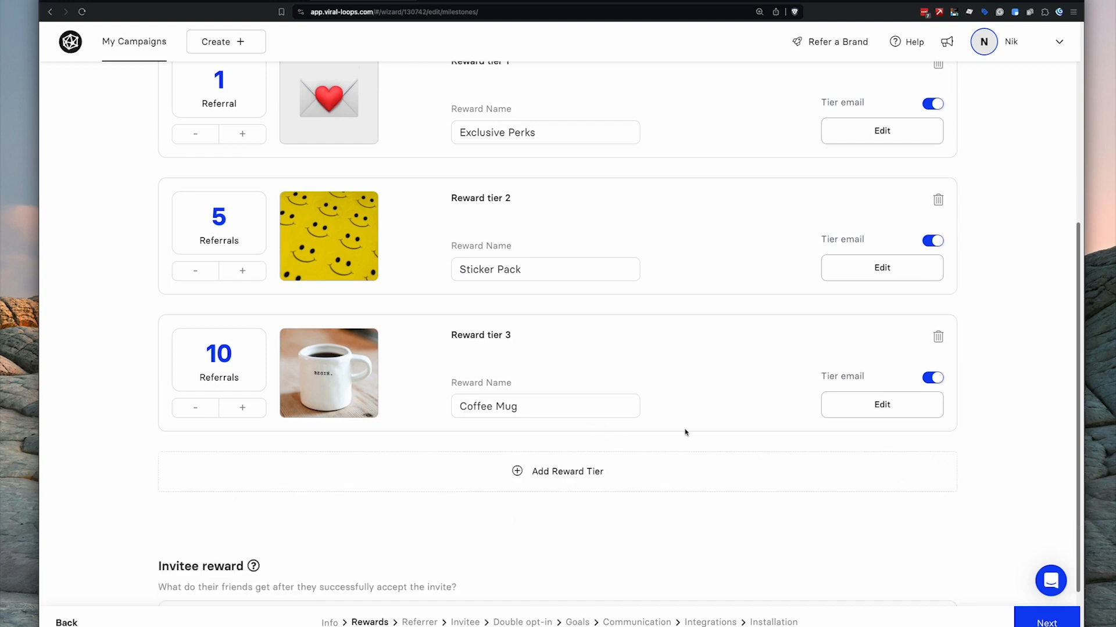
pyautogui.scroll(5, 685, 430)
pyautogui.scroll(-3, 685, 430)
pyautogui.scroll(1, 388, 255)
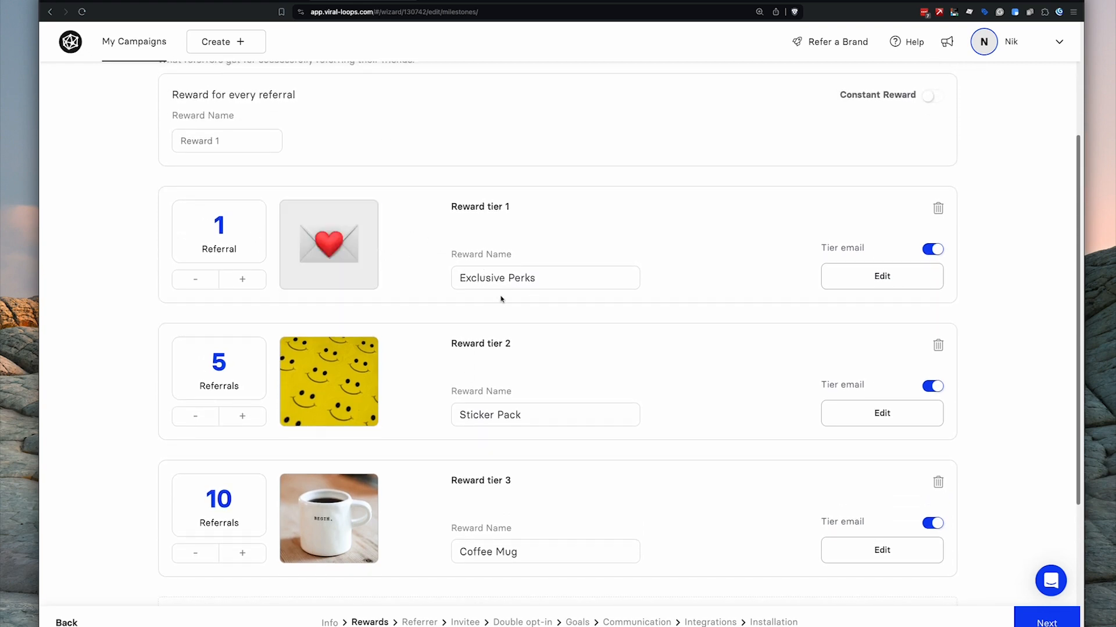
# - Lower the Sticker Pack tier to 3 referrals and the Coffee Mug tier to 5
pyautogui.click(207, 423)
pyautogui.click(207, 423)
pyautogui.click(206, 423)
pyautogui.click(239, 424)
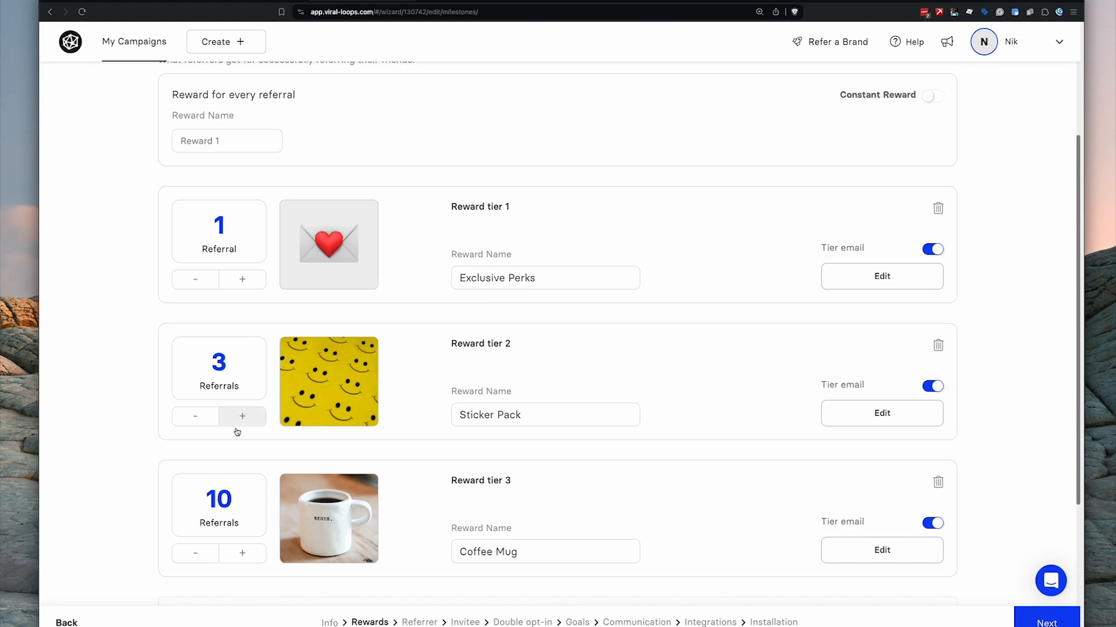
pyautogui.click(203, 556)
pyautogui.click(203, 557)
pyautogui.click(204, 558)
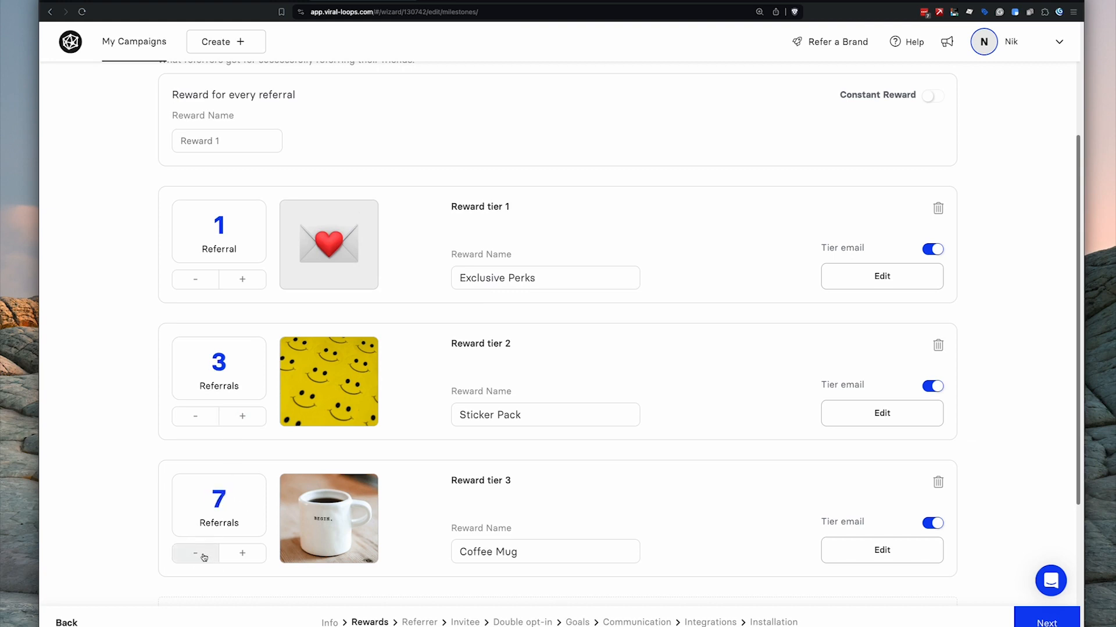
pyautogui.click(204, 558)
pyautogui.click(203, 559)
# - Highlight the reward-for-every-referral card heading
pyautogui.doubleClick(942, 527)
pyautogui.scroll(5, 858, 505)
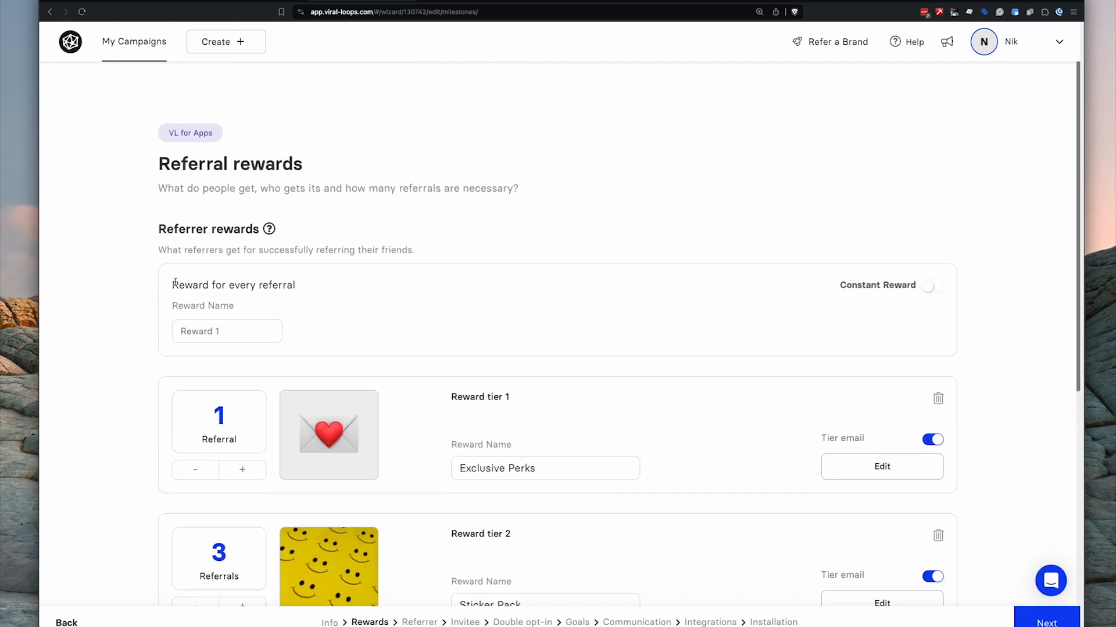
pyautogui.moveTo(172, 285); pyautogui.dragTo(287, 285)
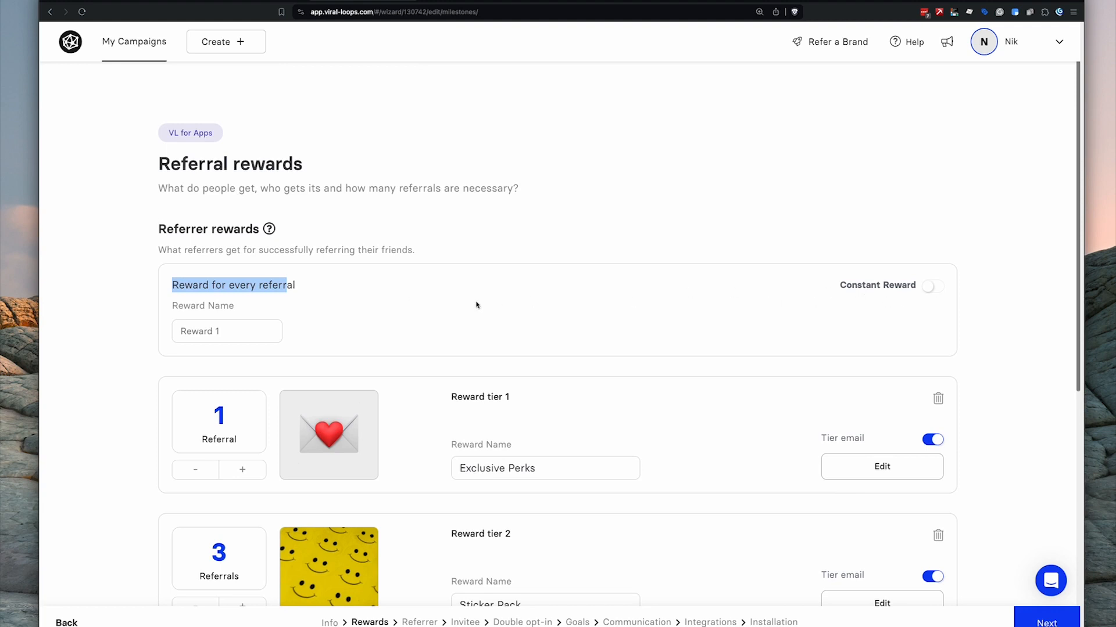
pyautogui.click(359, 321)
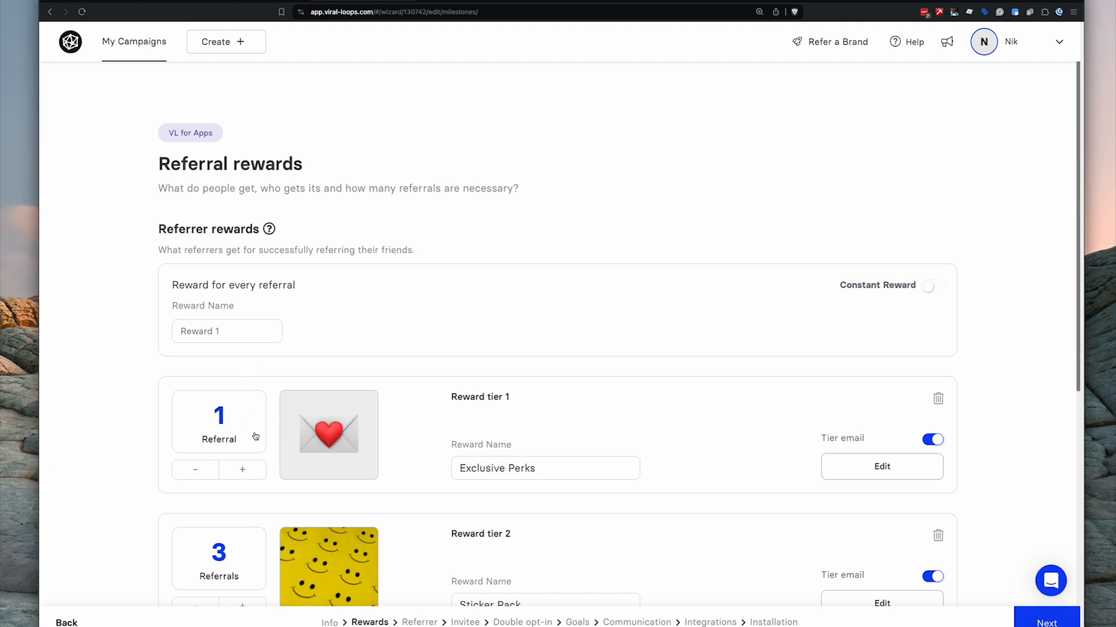
pyautogui.scroll(-2, 255, 437)
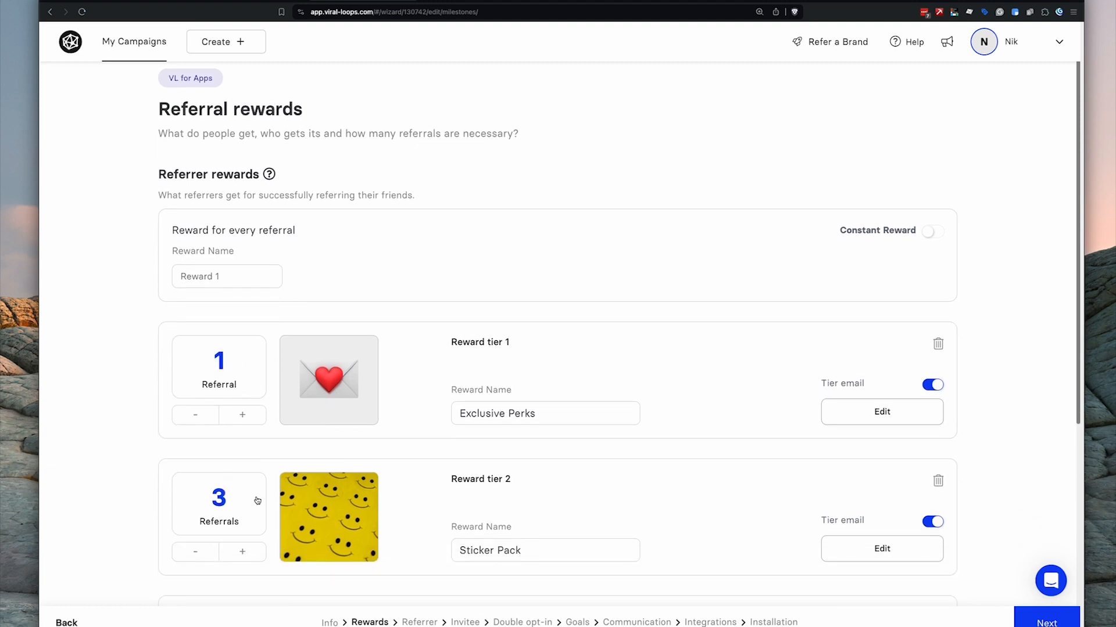
# - Turn on a constant '$5 discount' reward per referral and advance to the Referrer step
pyautogui.scroll(-5, 241, 480)
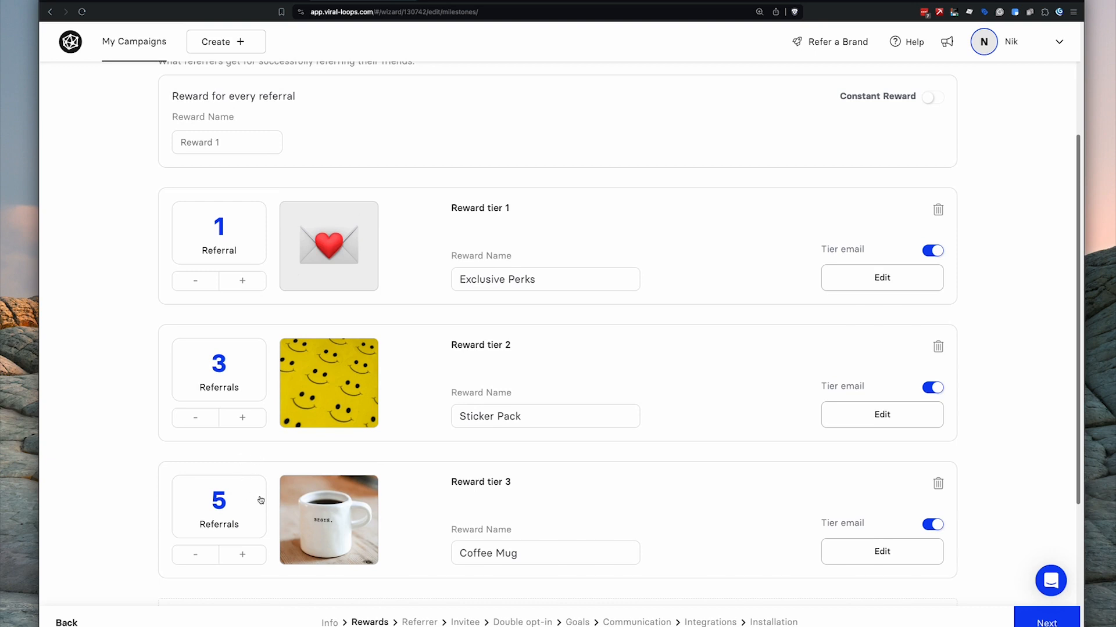
pyautogui.scroll(6, 261, 500)
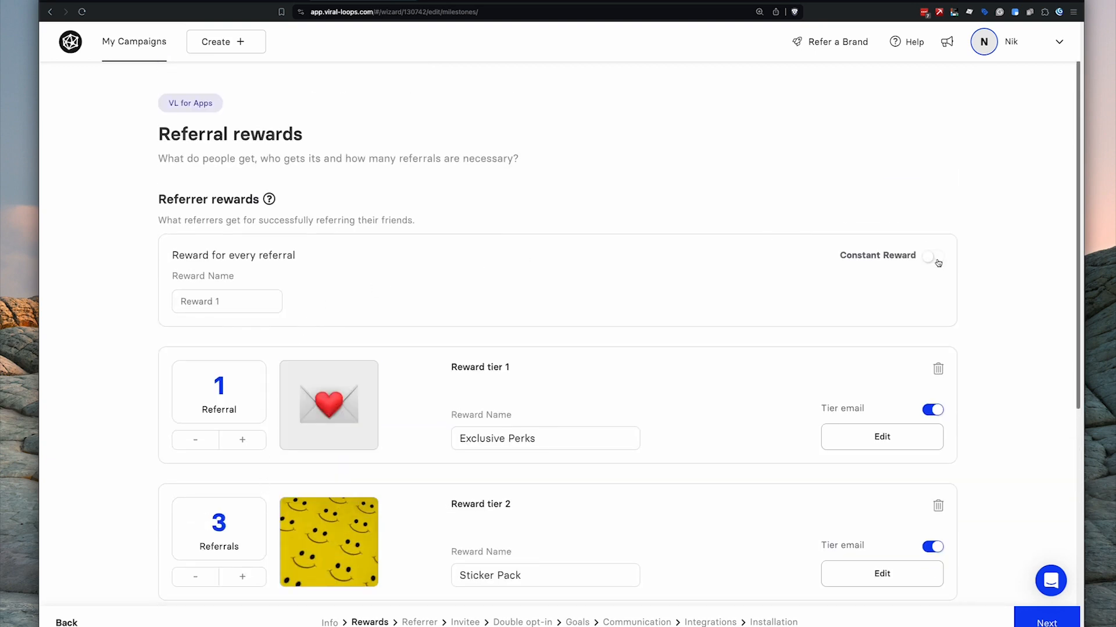
pyautogui.click(935, 260)
pyautogui.write('$5 discount')
pyautogui.scroll(-7, 430, 213)
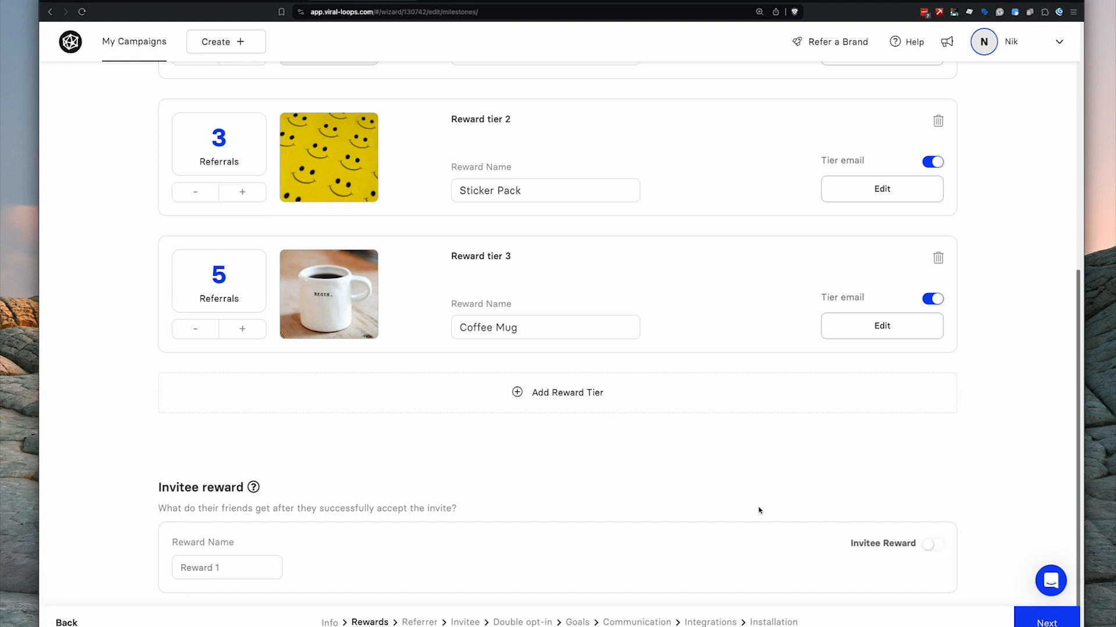
pyautogui.scroll(7, 758, 511)
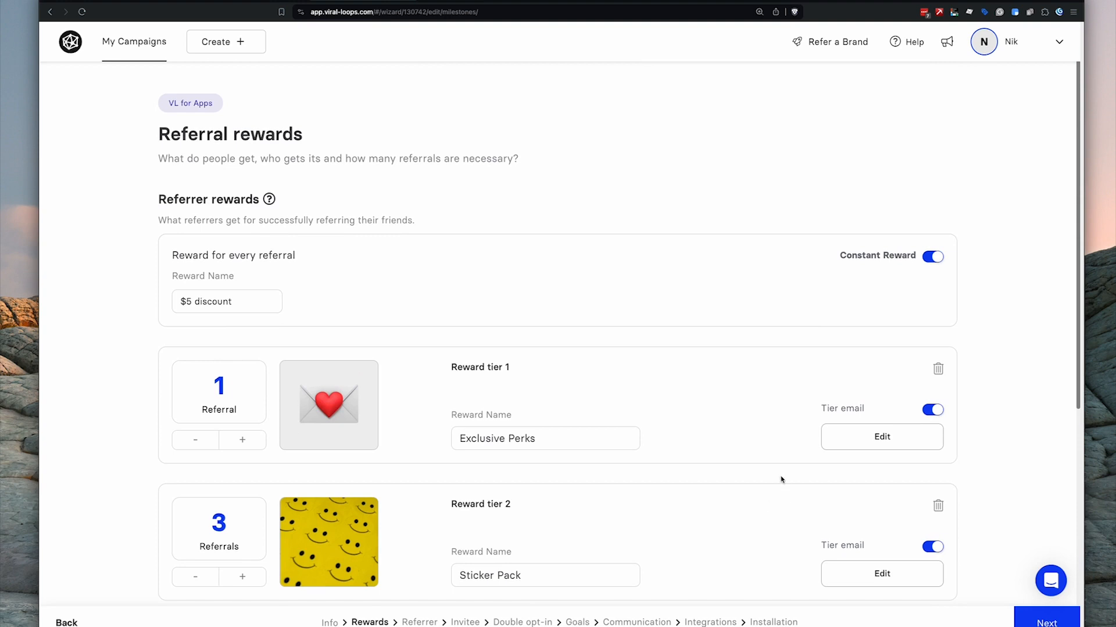
pyautogui.scroll(-3, 780, 481)
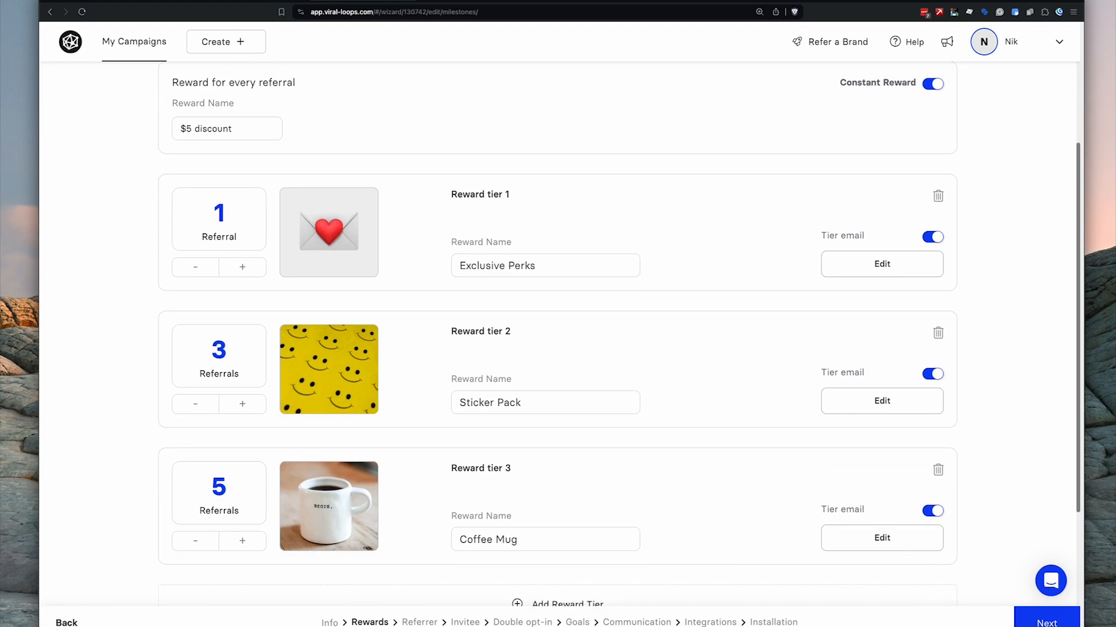
pyautogui.click(1046, 622)
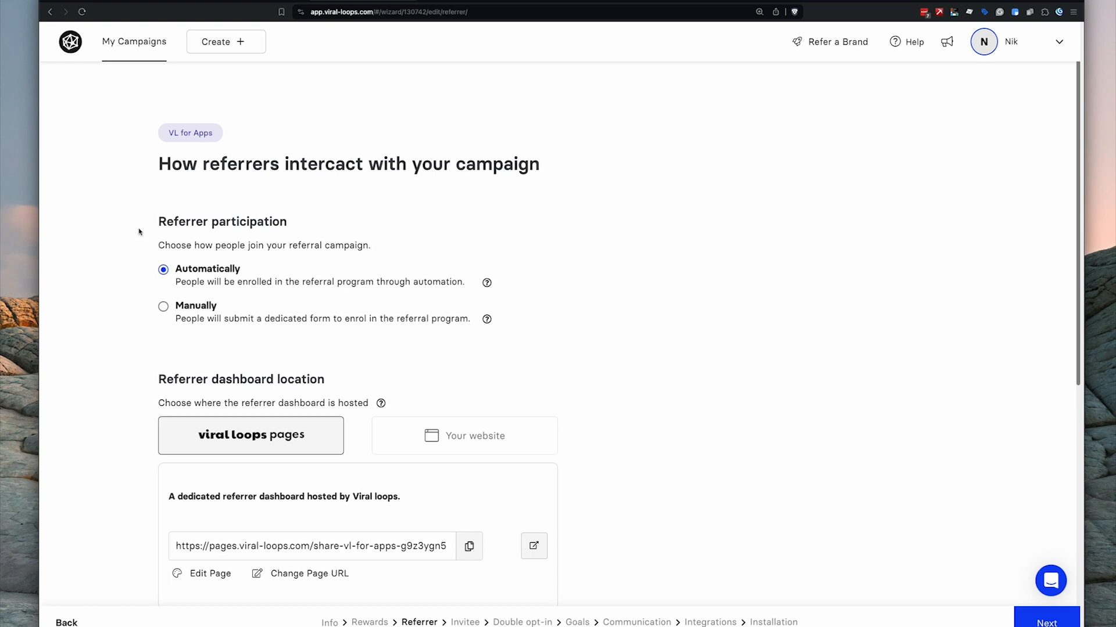
# - Highlight the Referrer participation section heading
pyautogui.moveTo(156, 223); pyautogui.dragTo(292, 222)
pyautogui.click(309, 223)
pyautogui.scroll(-5, 226, 264)
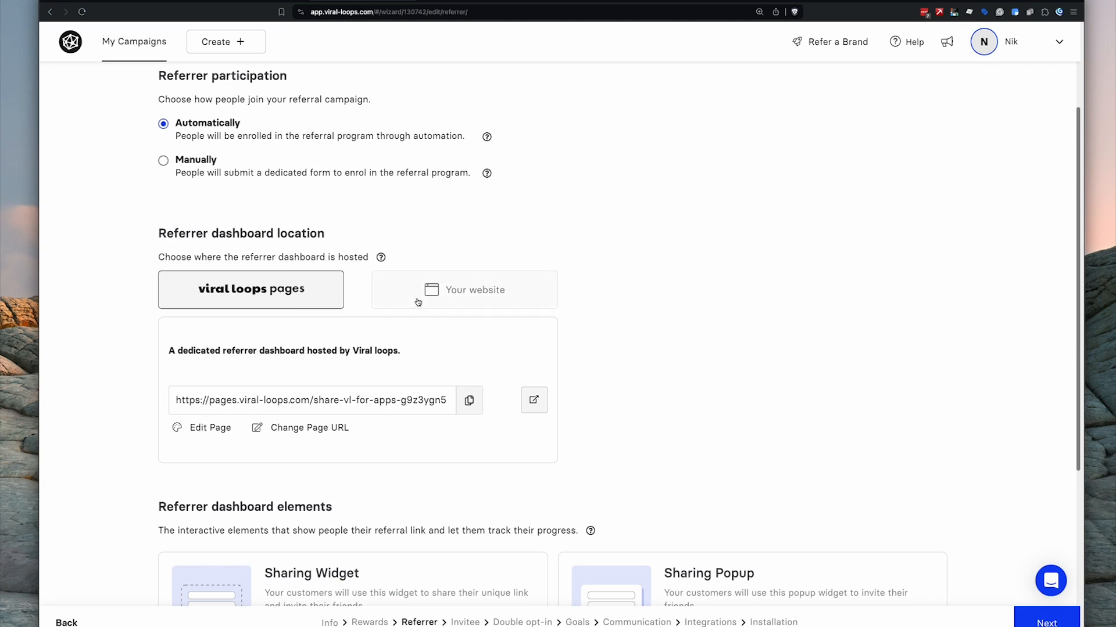
# - Host the referrer dashboard on your own website and clear its default Page URL
pyautogui.click(437, 296)
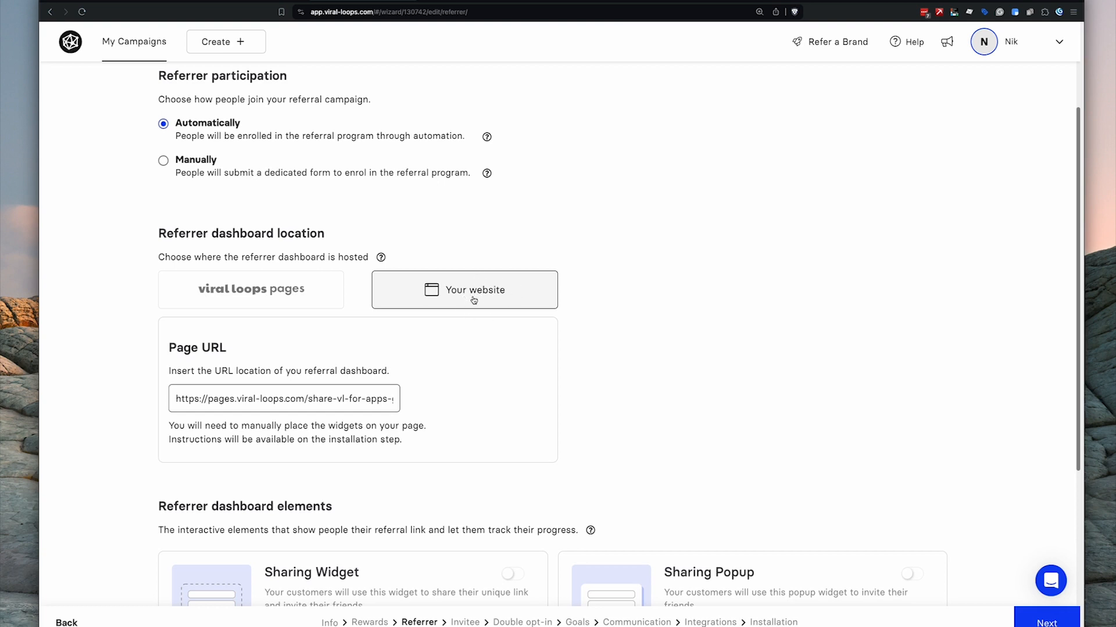
pyautogui.tripleClick(310, 399)
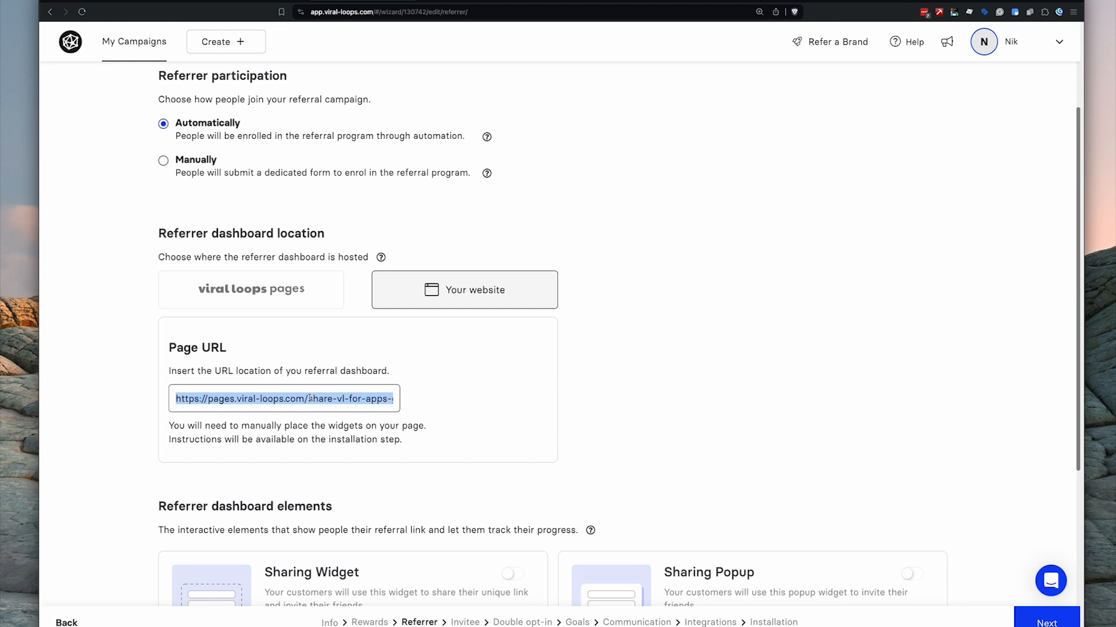
pyautogui.press('BackSpace')
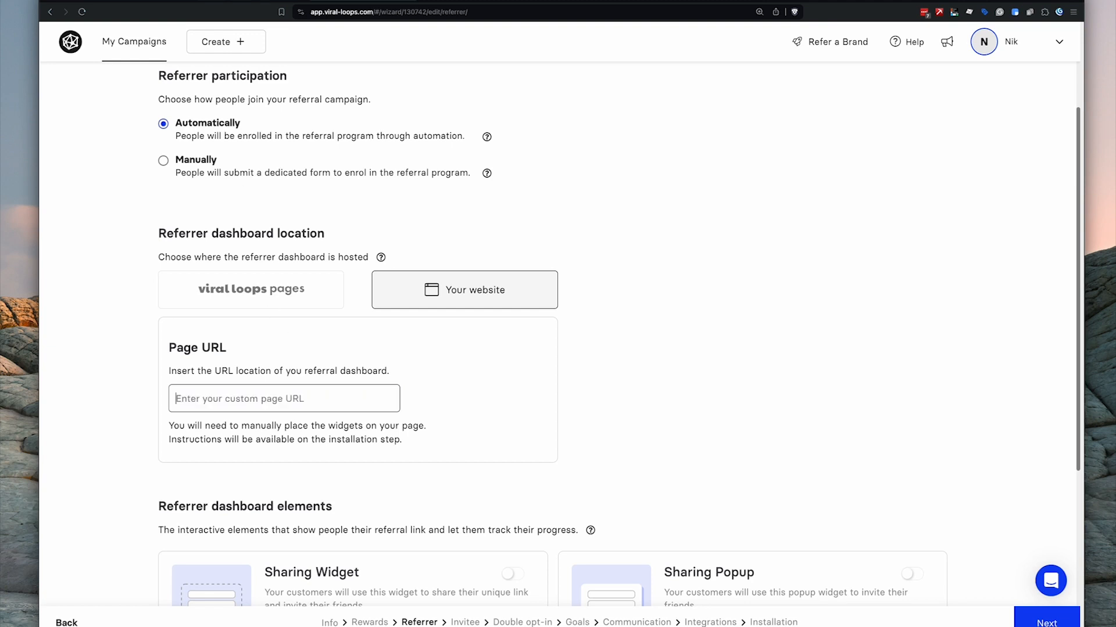
pyautogui.click(212, 1)
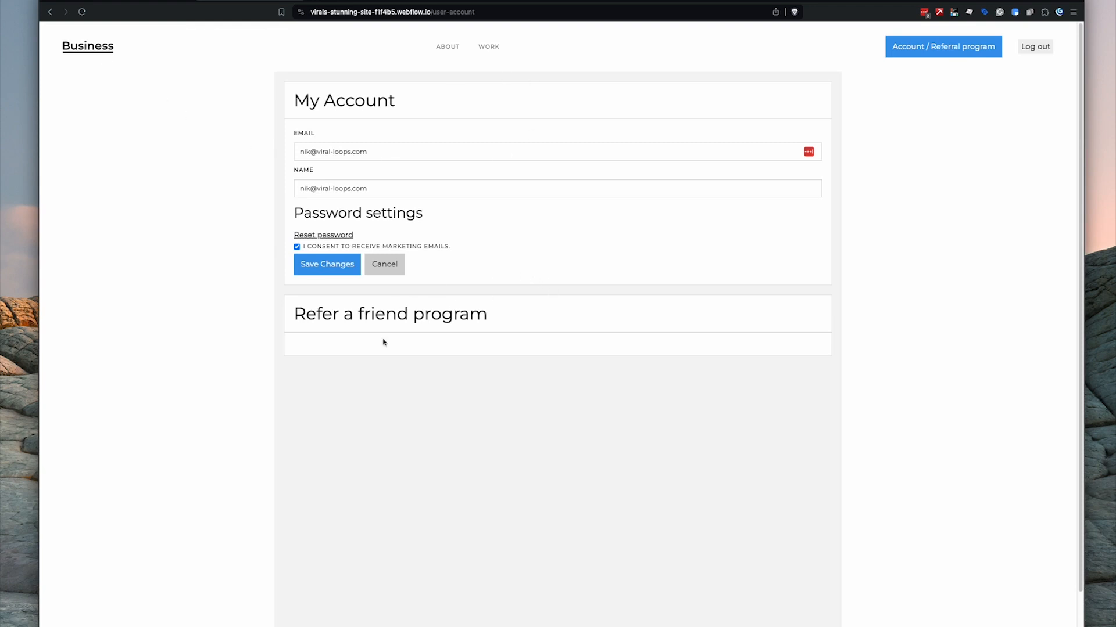
# - Paste the Webflow account/referral page address into the Viral Loops Page URL field
pyautogui.click(87, 50)
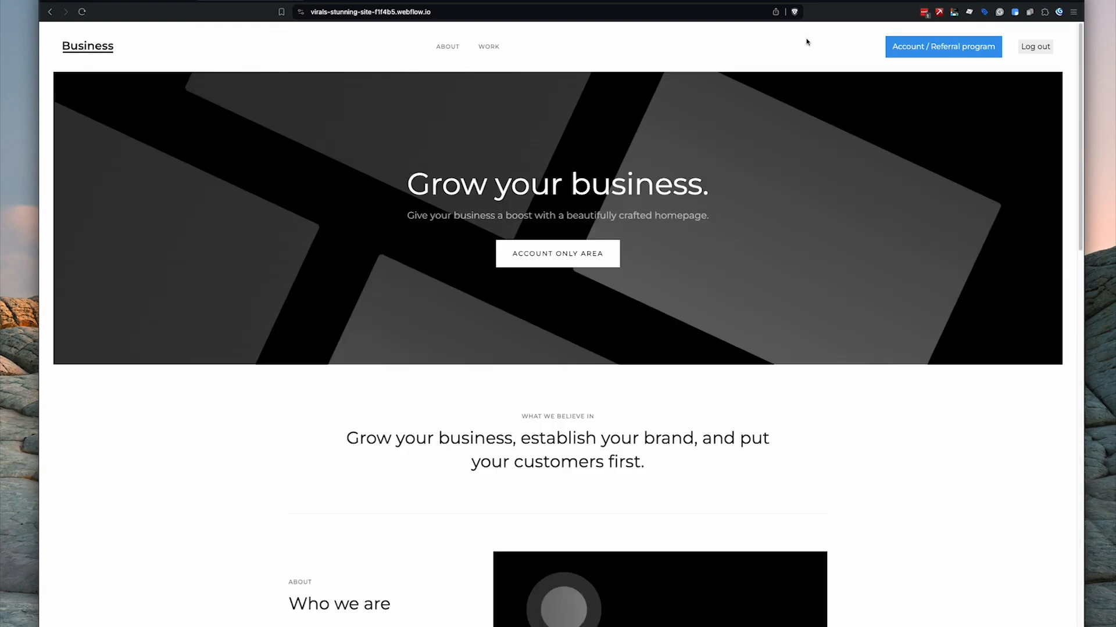
pyautogui.click(909, 54)
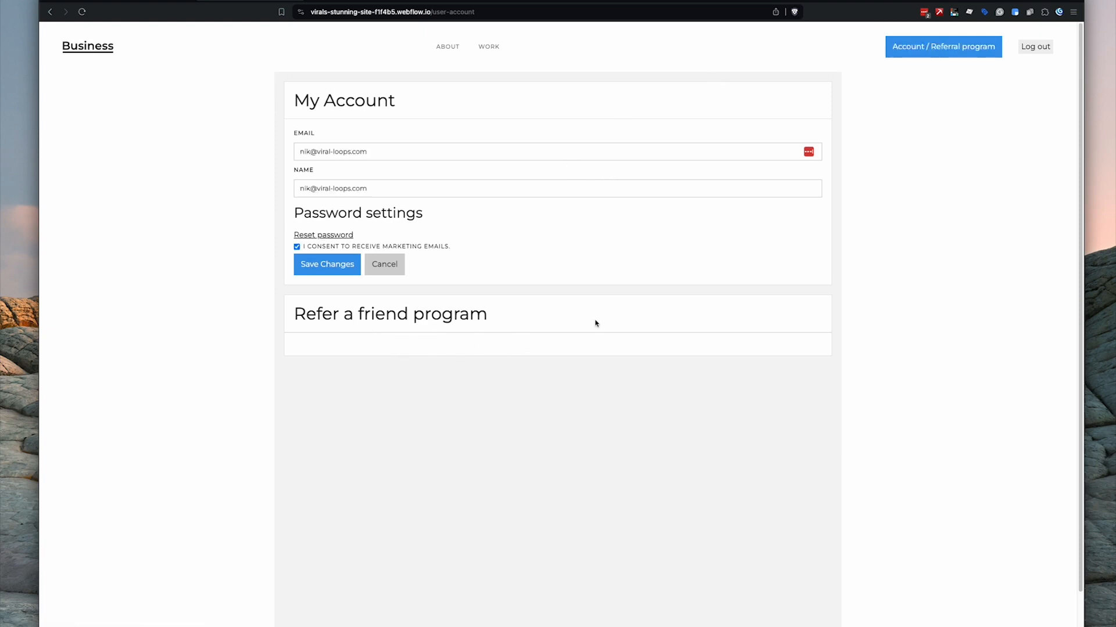
pyautogui.click(430, 12)
pyautogui.press('super+c')
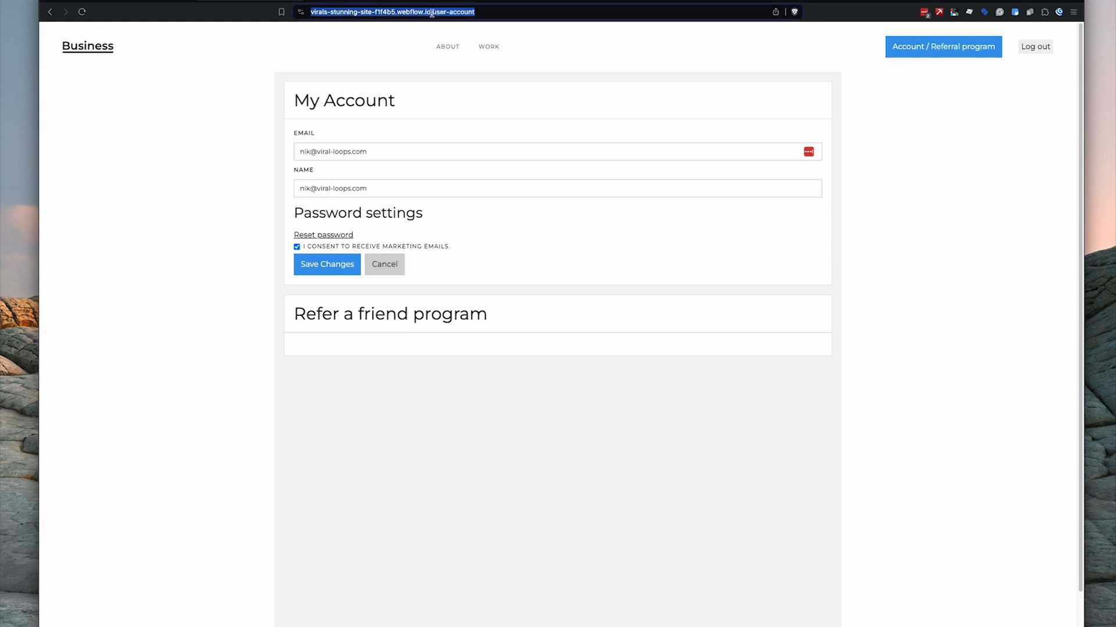
pyautogui.click(373, 3)
pyautogui.click(243, 401)
pyautogui.press('super+v')
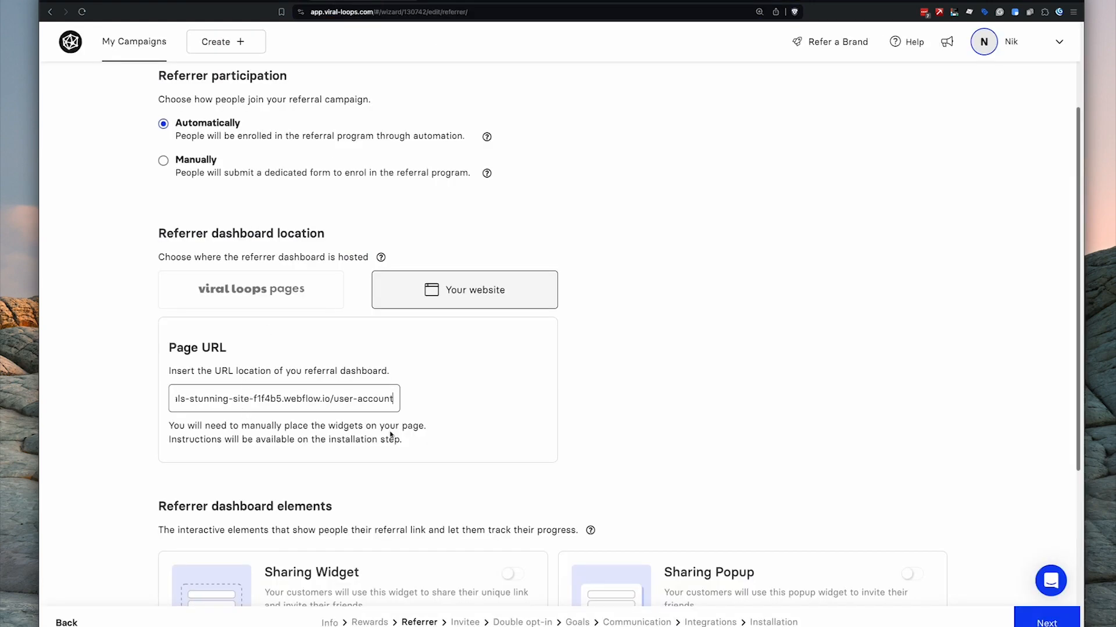
# - Turn on the Sharing Widget and the Tiered Rewards Widget under Referrer dashboard elements
pyautogui.click(708, 395)
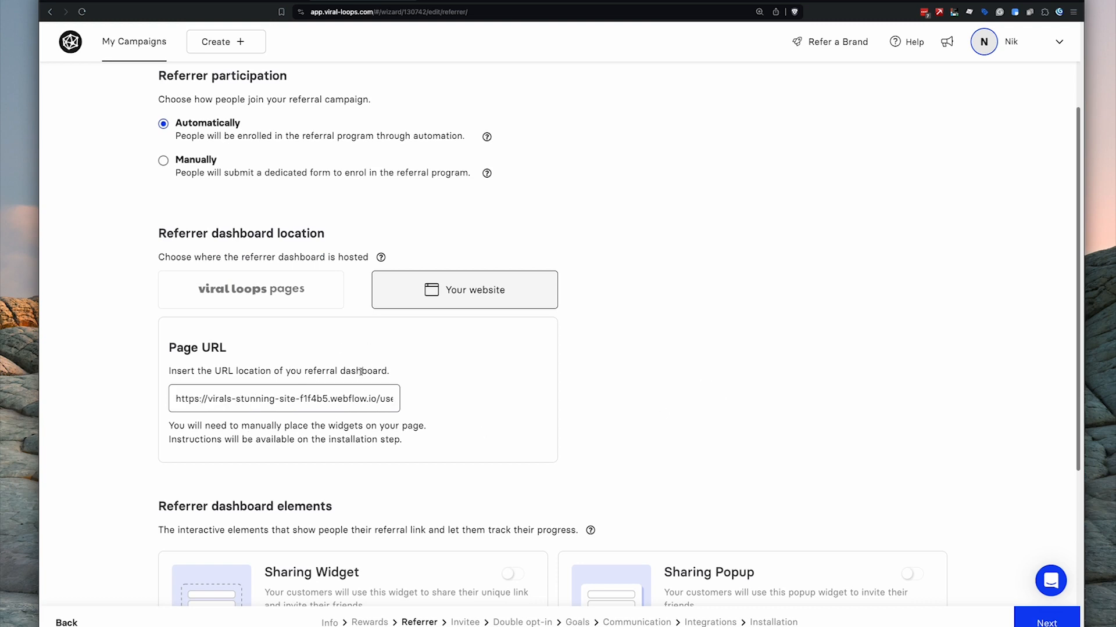
pyautogui.scroll(-3, 471, 300)
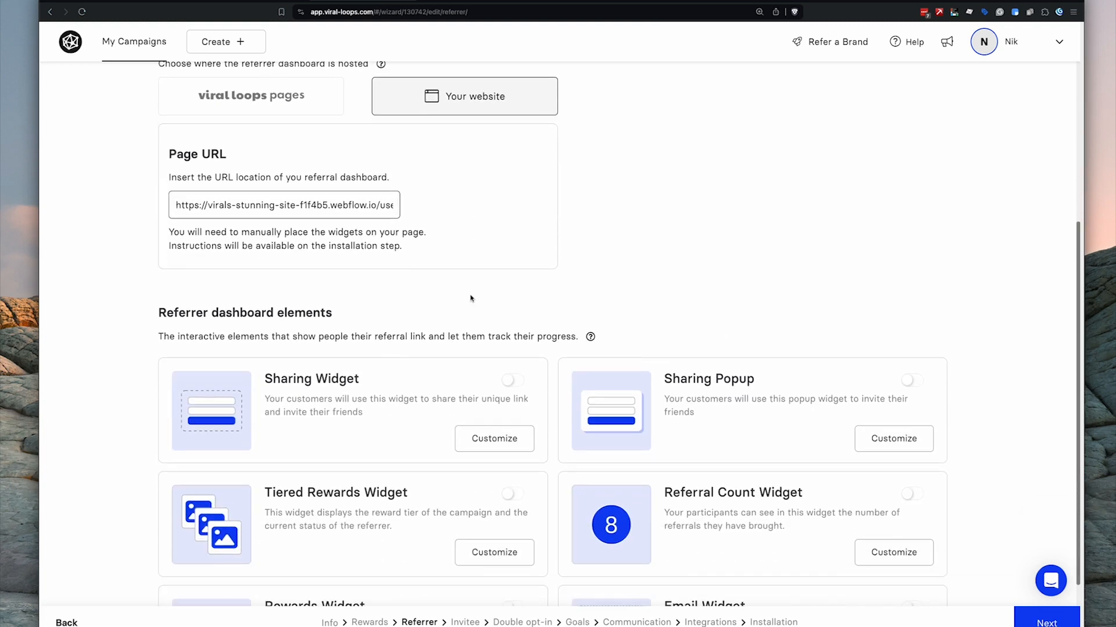
pyautogui.scroll(-1, 470, 300)
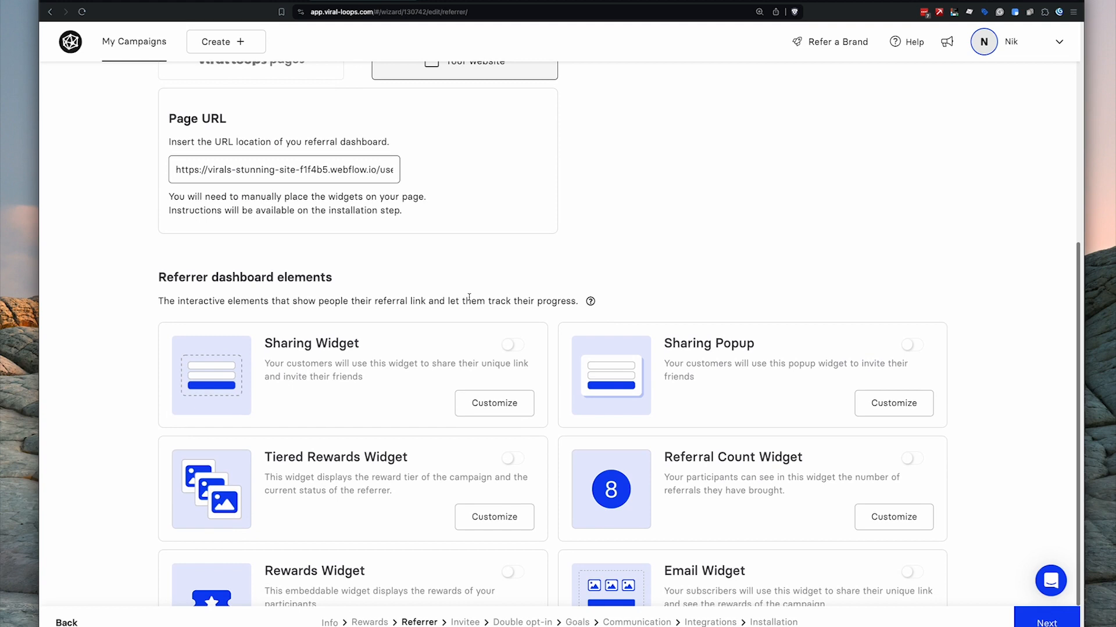
pyautogui.scroll(-1, 469, 297)
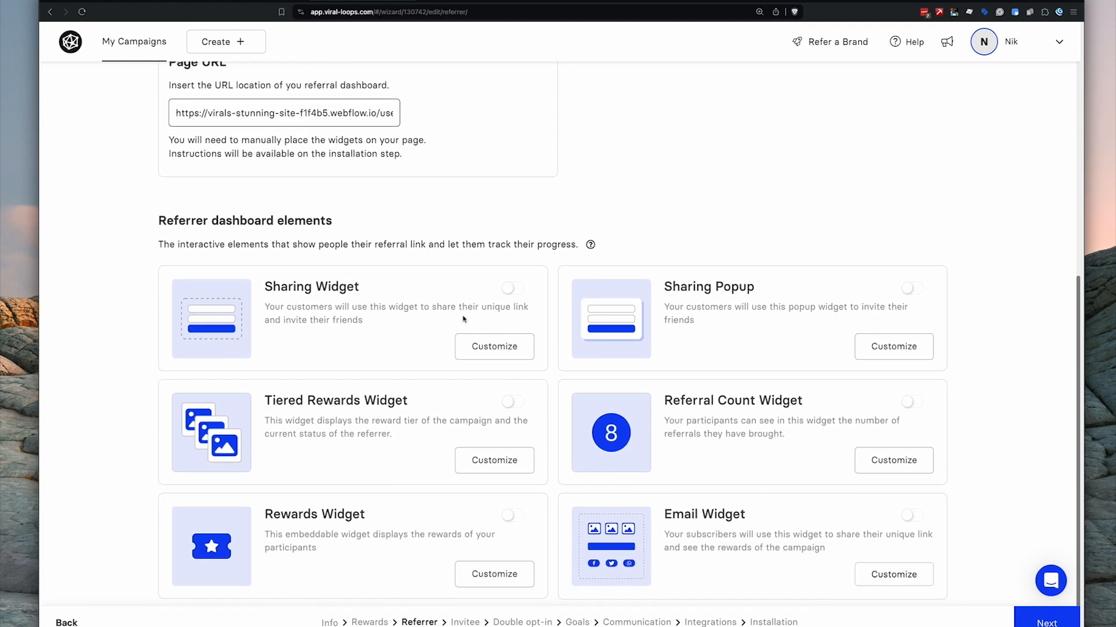
pyautogui.click(511, 289)
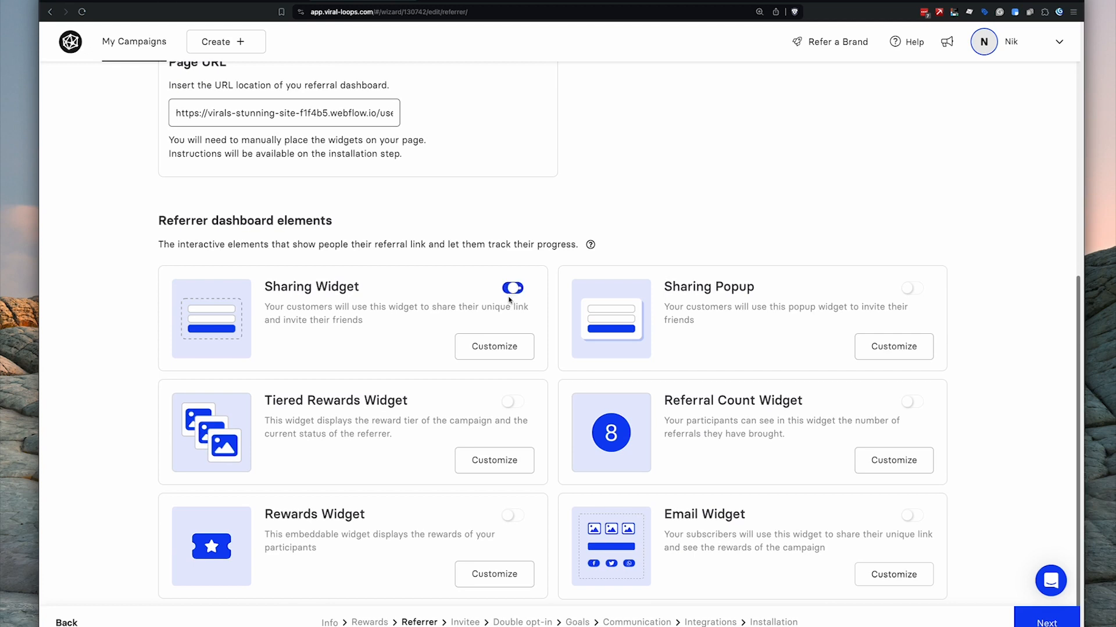
pyautogui.click(515, 402)
# - Open the Sharing Widget customiser and preview its sharing-state header and description text
pyautogui.click(505, 348)
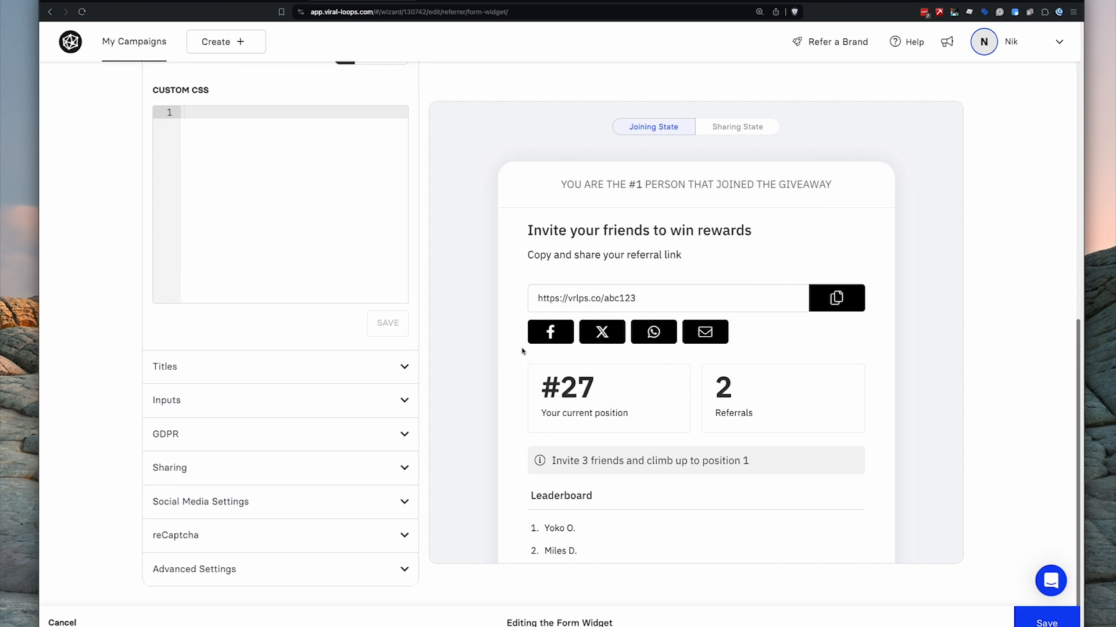
pyautogui.scroll(8, 279, 317)
pyautogui.scroll(3, 665, 121)
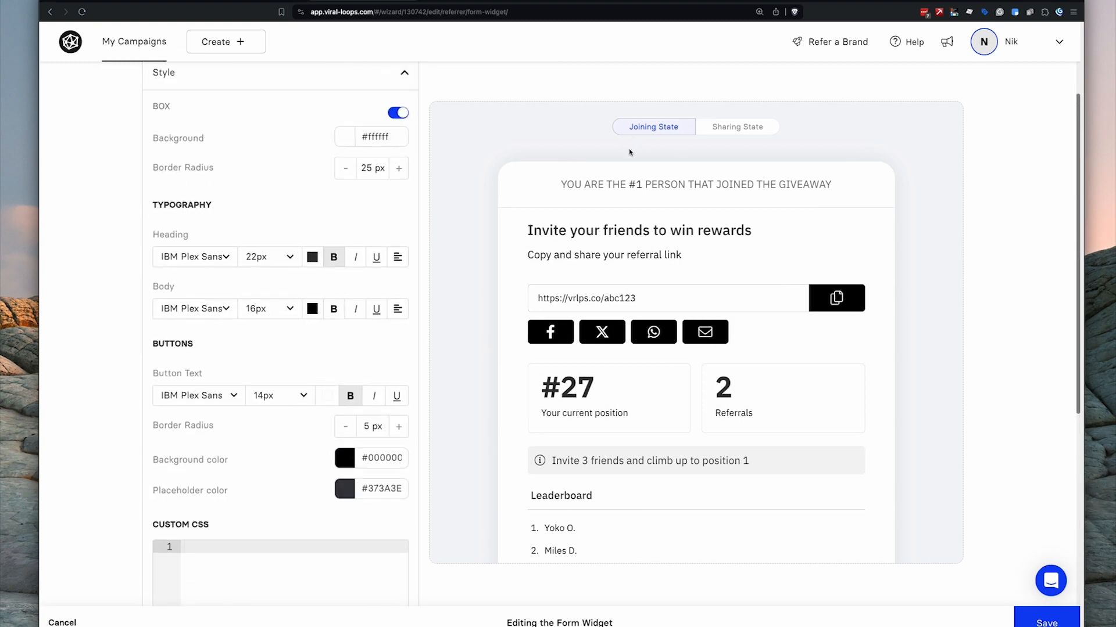
pyautogui.click(731, 221)
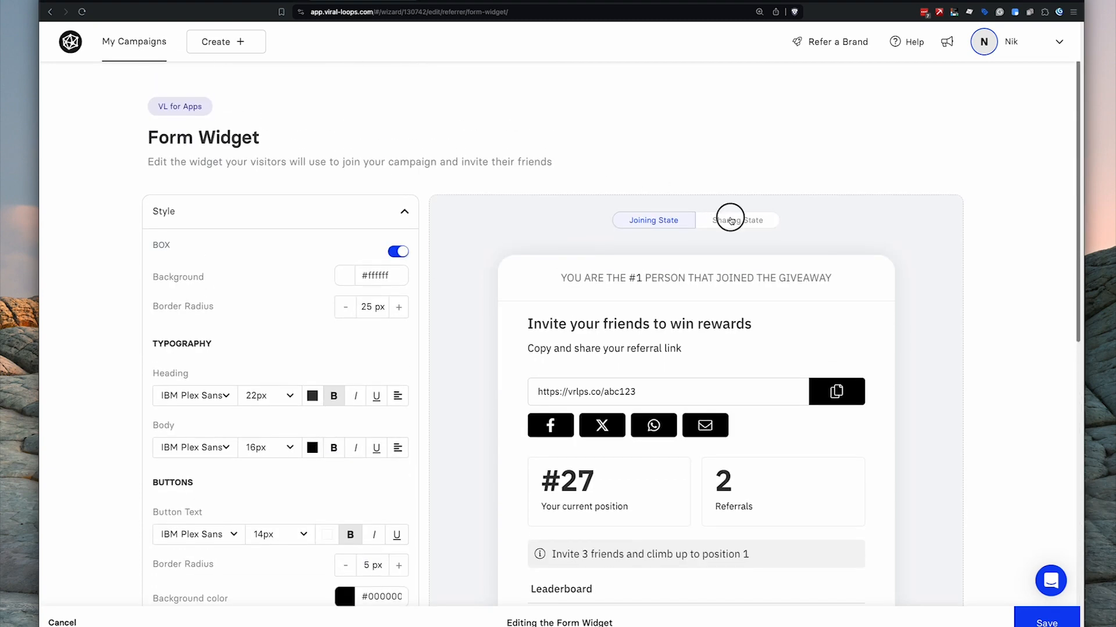
pyautogui.click(267, 215)
pyautogui.click(282, 248)
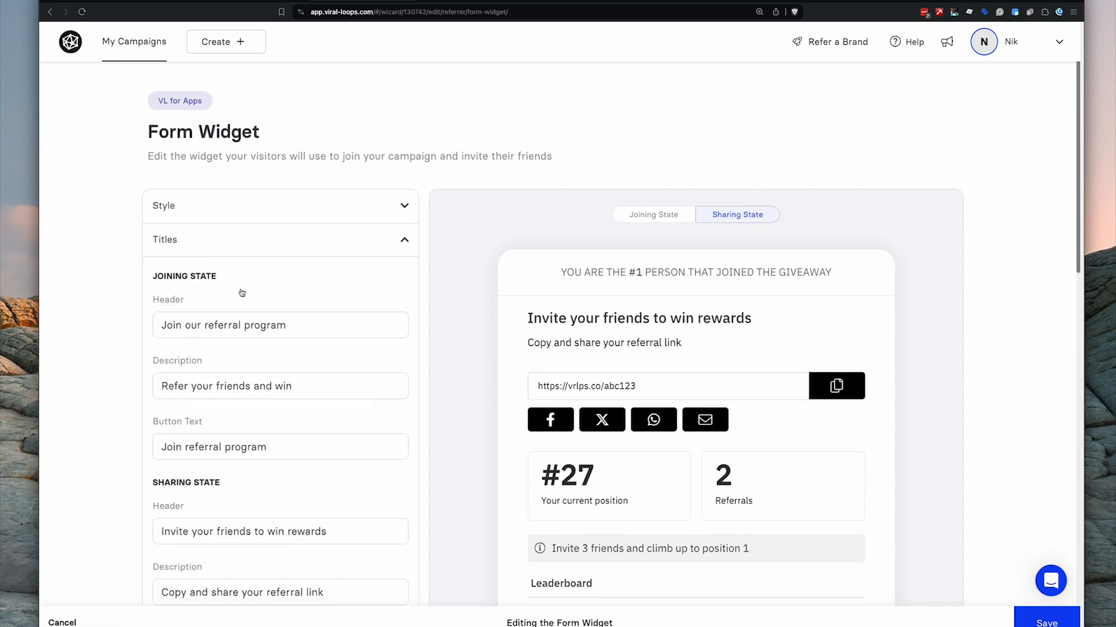
pyautogui.scroll(-3, 239, 291)
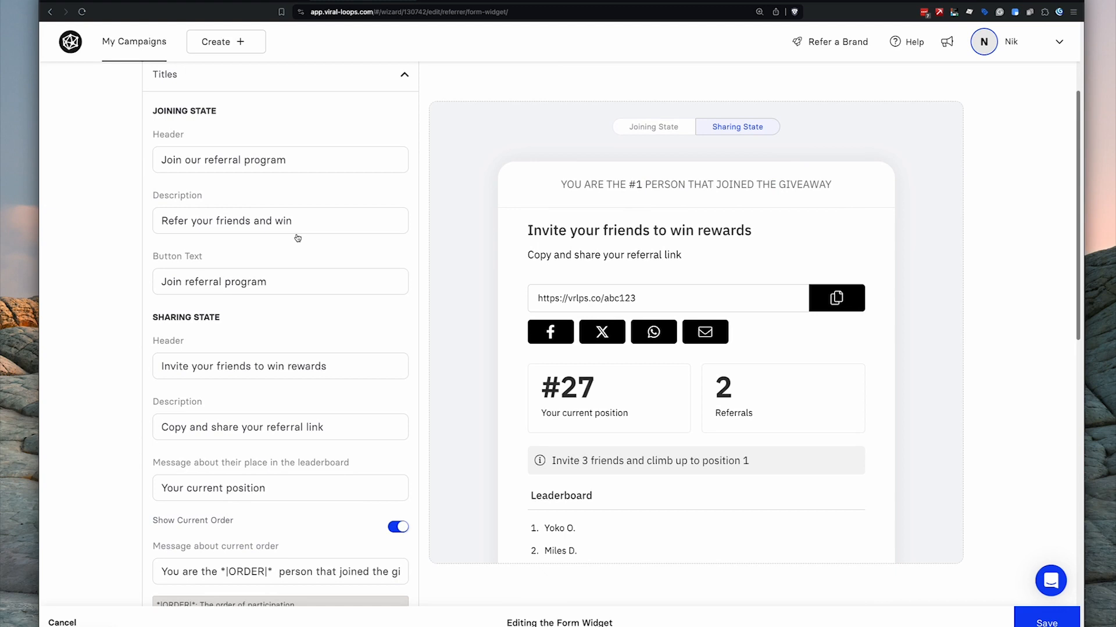
pyautogui.scroll(-3, 298, 238)
pyautogui.click(348, 214)
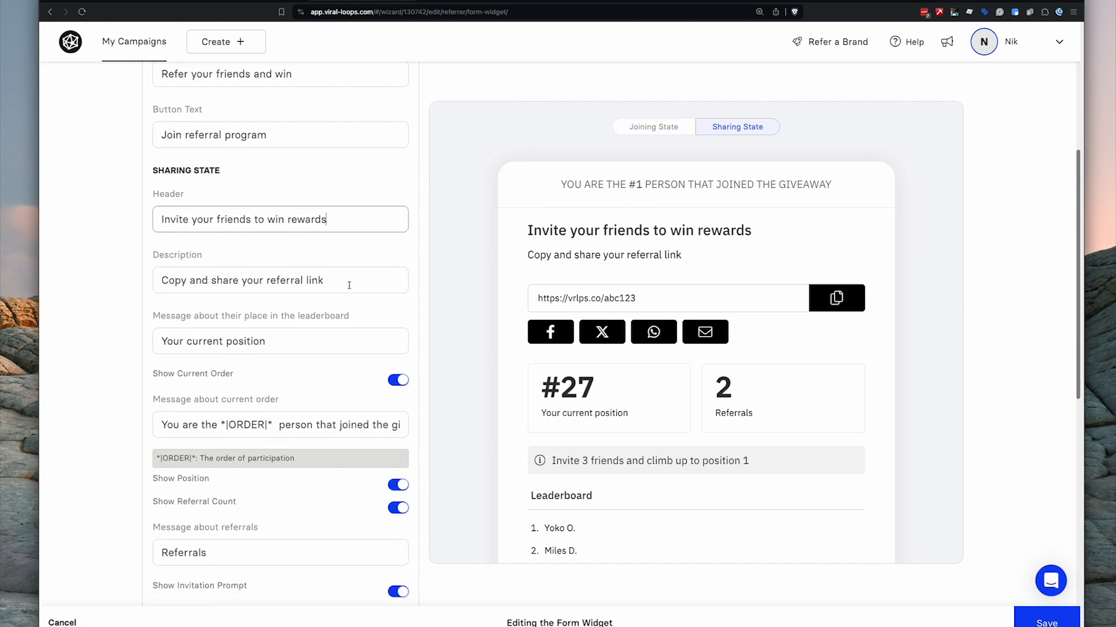
pyautogui.click(349, 281)
pyautogui.scroll(-3, 349, 281)
# - Hide the current order, position card, invitation prompt and leaderboard from the widget
pyautogui.click(398, 247)
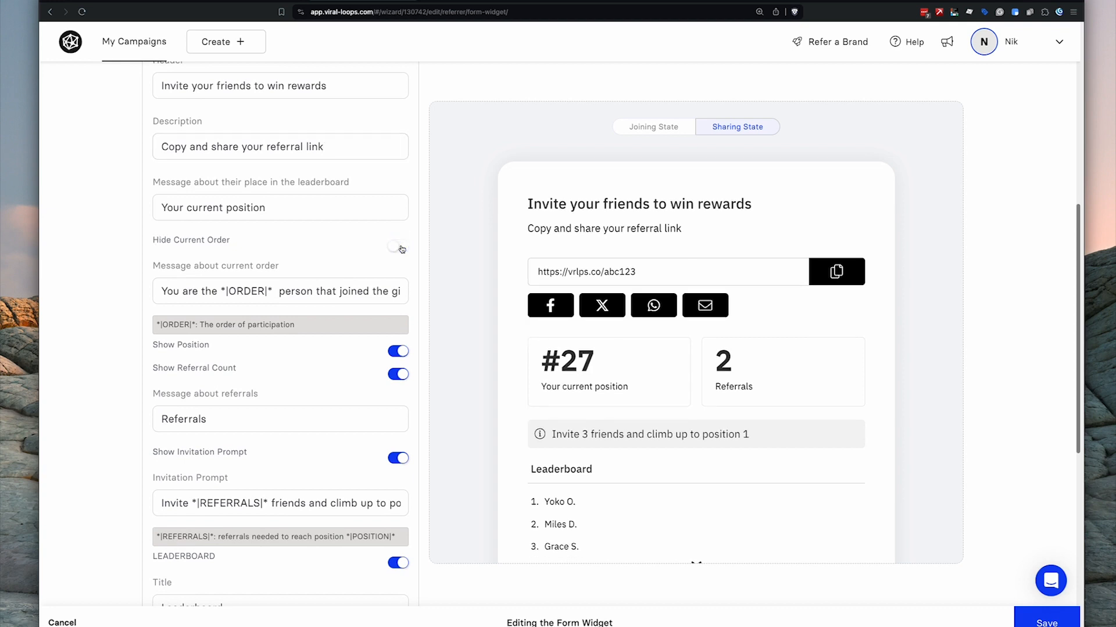
pyautogui.click(407, 349)
pyautogui.scroll(-1, 341, 343)
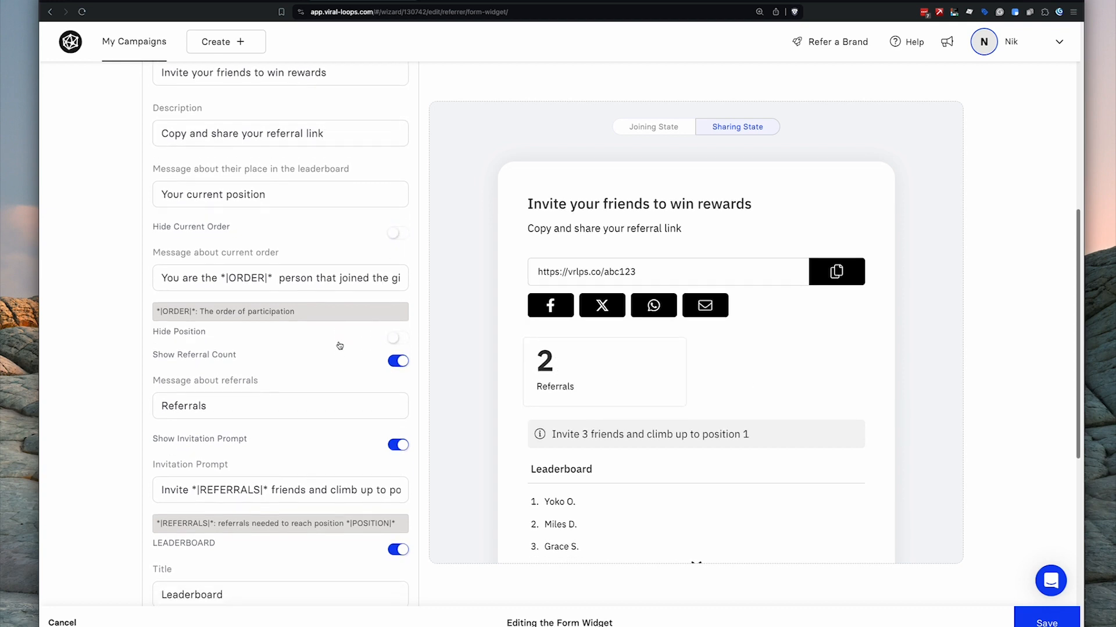
pyautogui.click(398, 423)
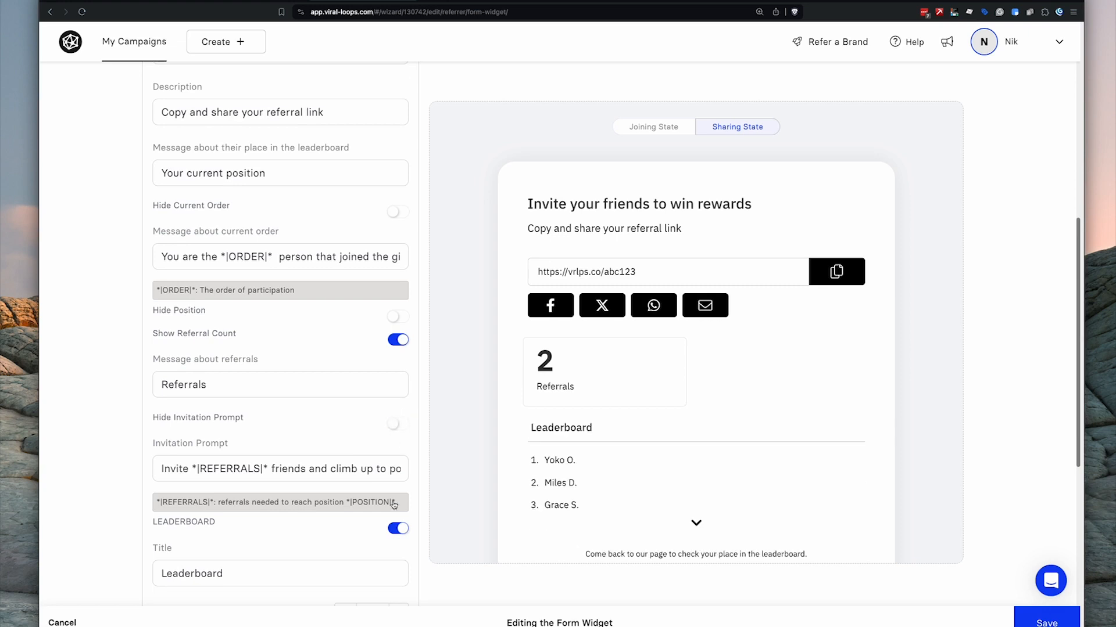
pyautogui.click(400, 528)
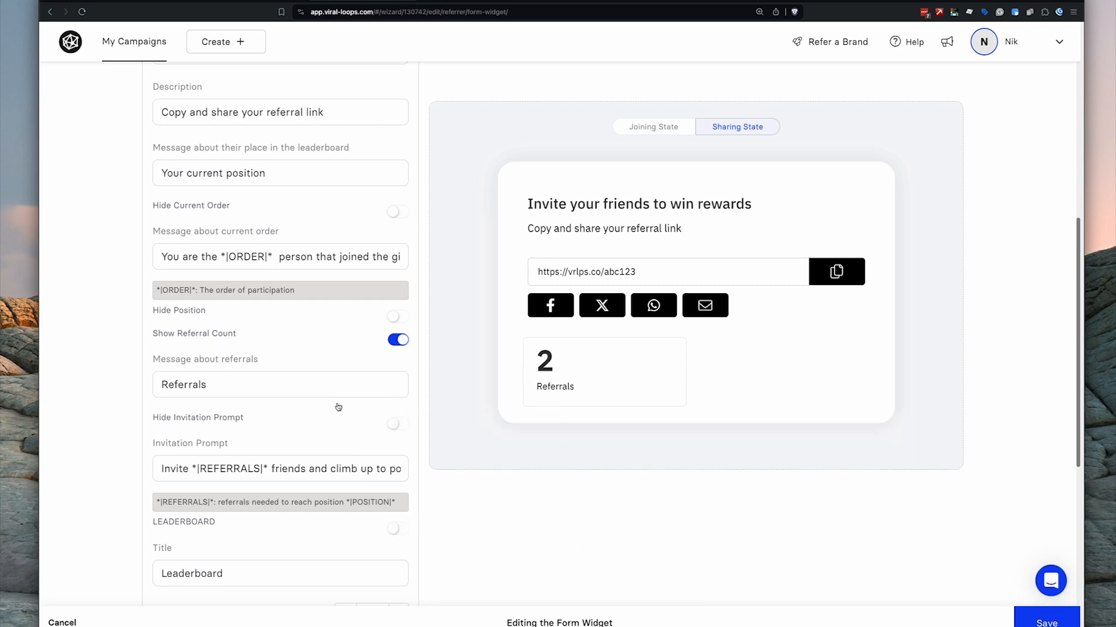
pyautogui.scroll(-7, 318, 373)
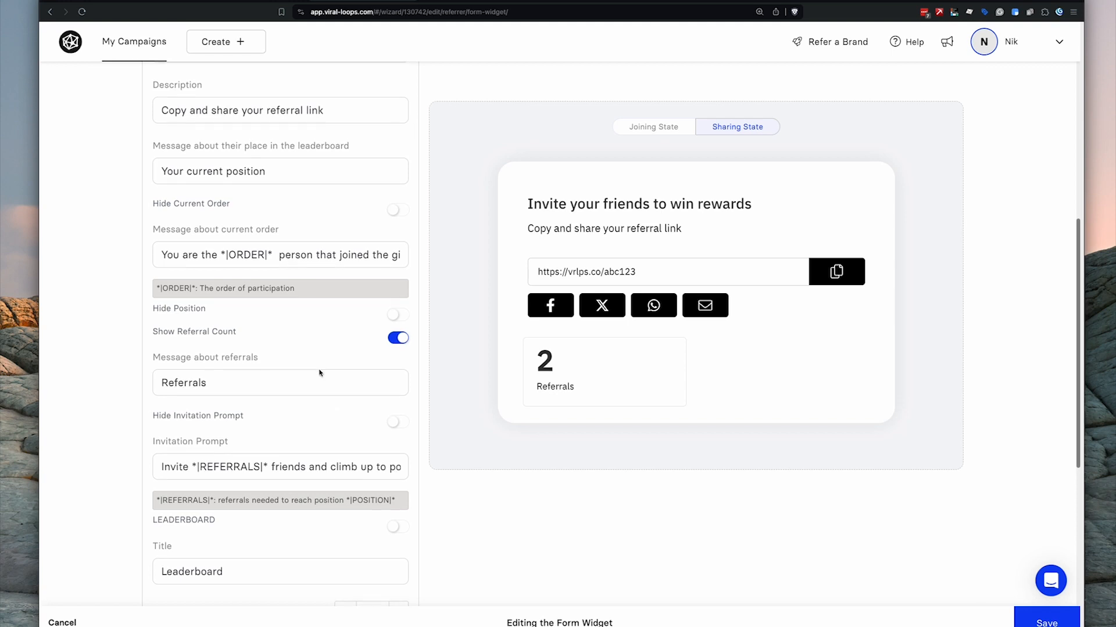
# - Enable GDPR marketing consent in the sign-up form settings and save the widget
pyautogui.click(243, 411)
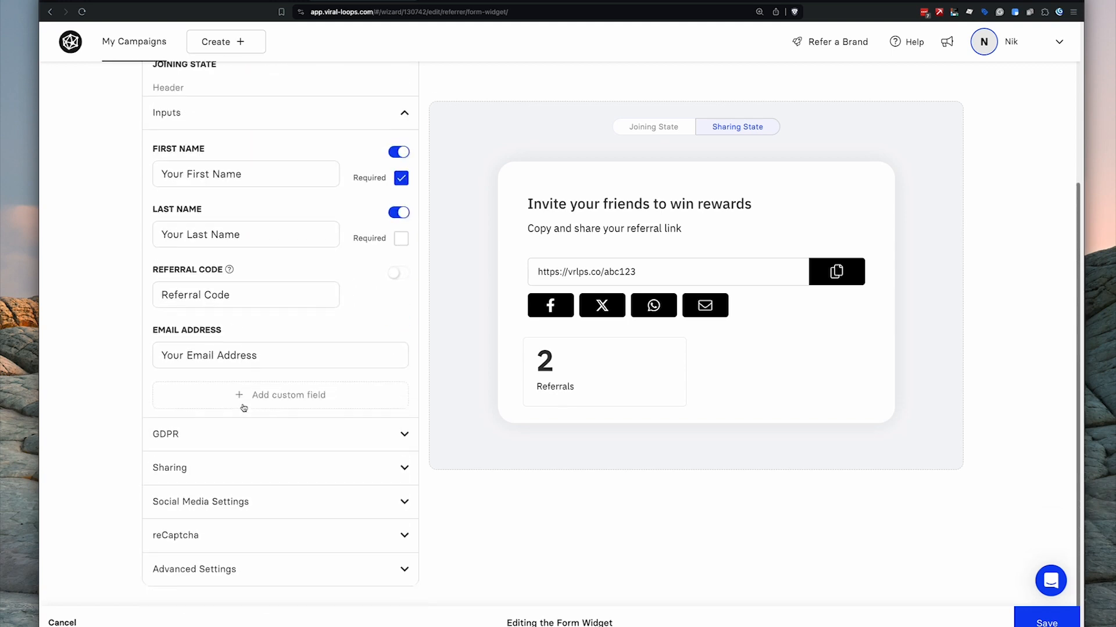
pyautogui.scroll(3, 312, 303)
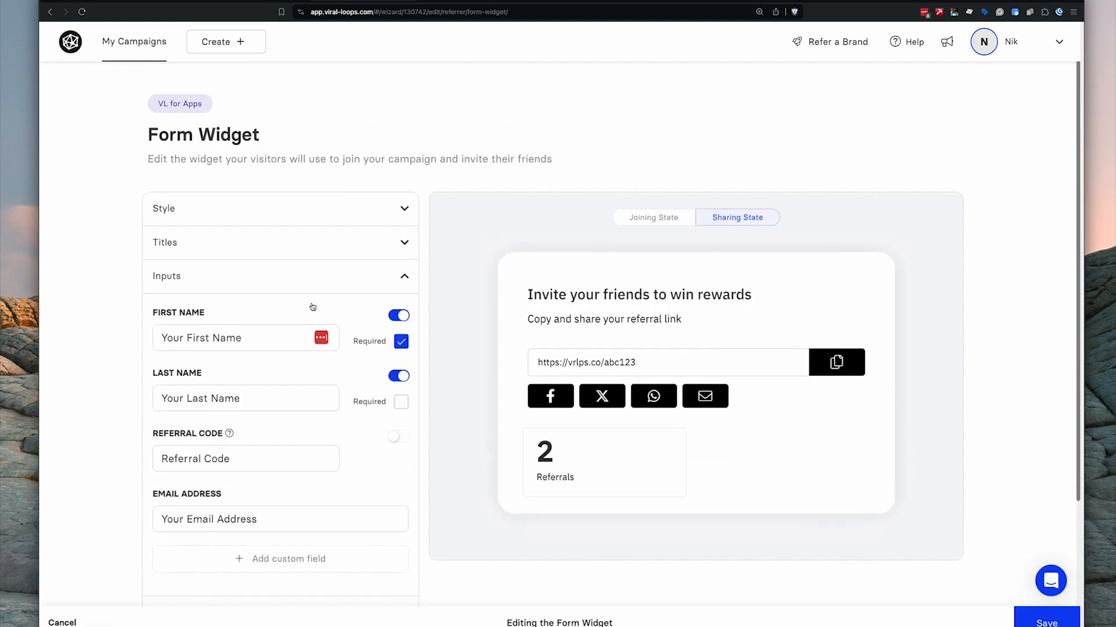
pyautogui.click(333, 281)
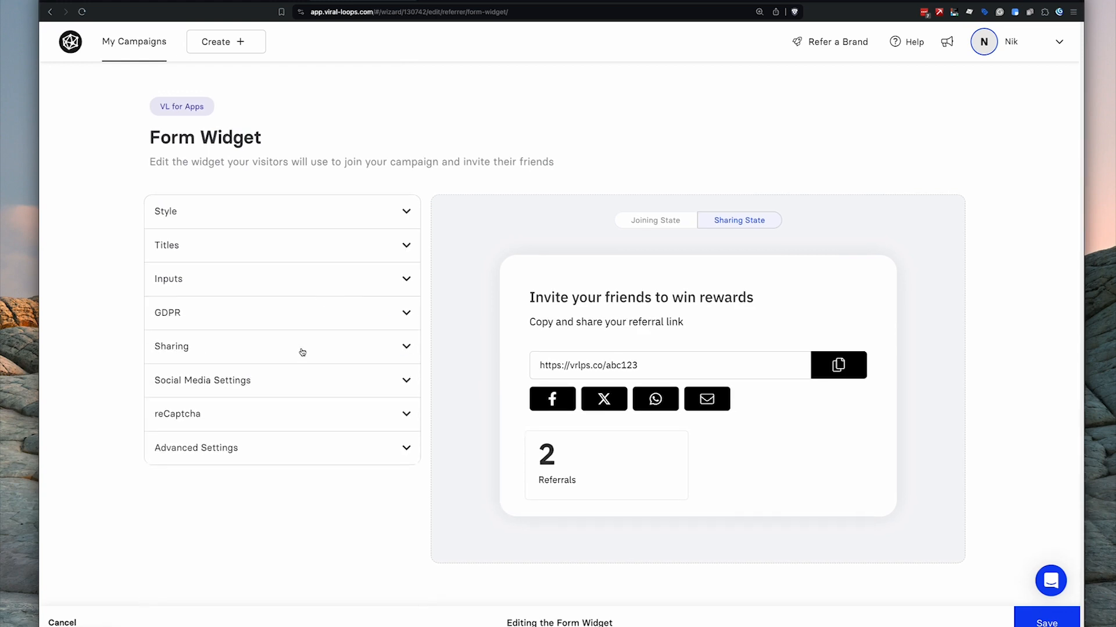
pyautogui.click(296, 319)
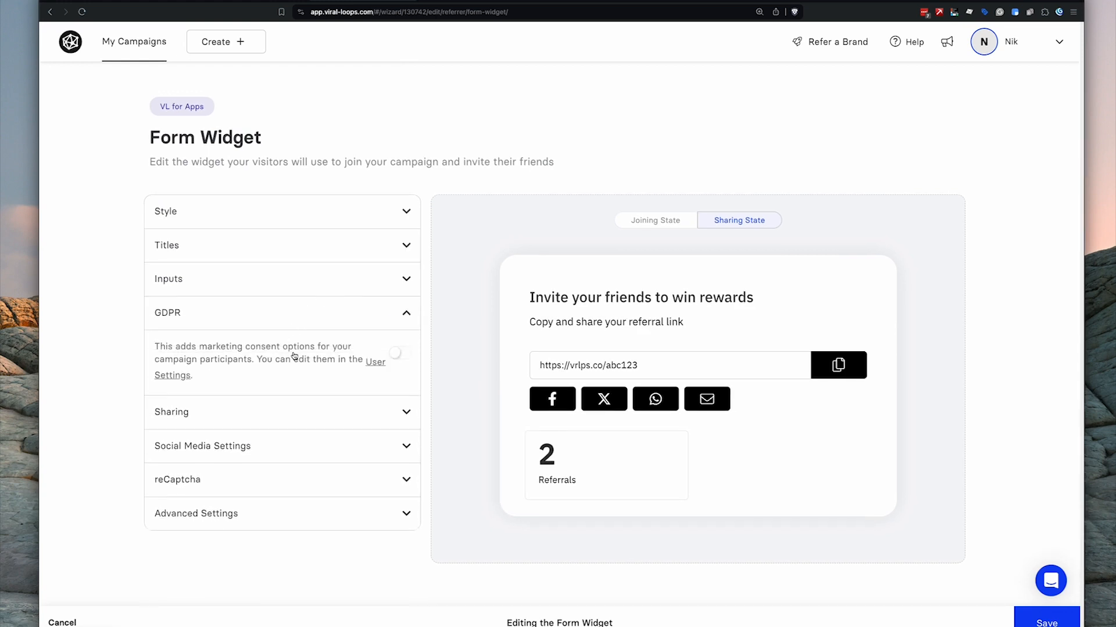
pyautogui.click(399, 360)
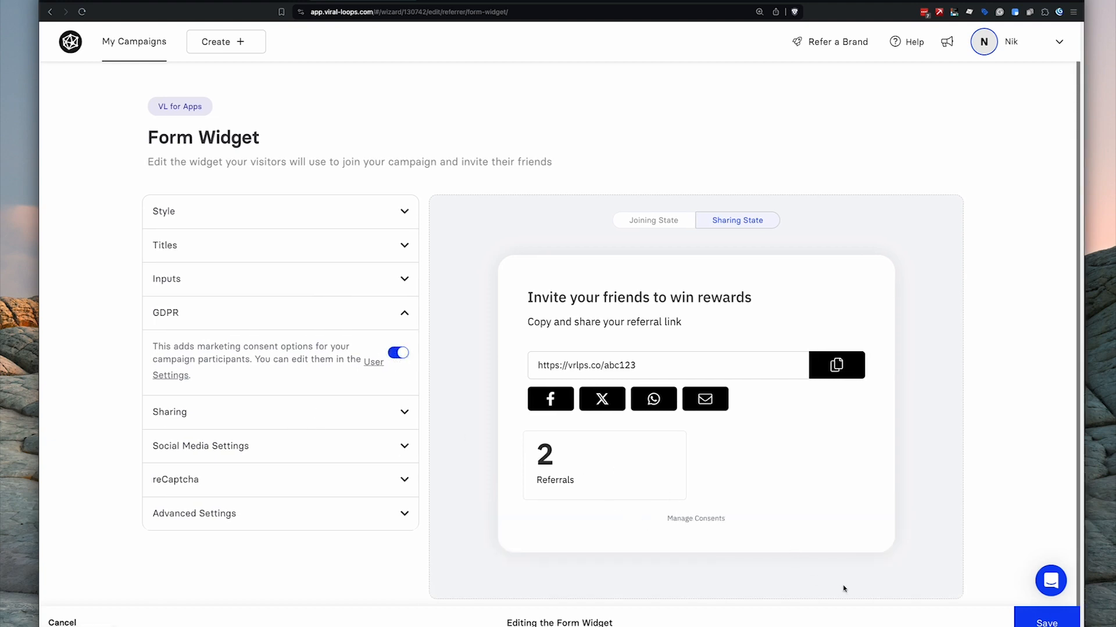
pyautogui.click(1038, 623)
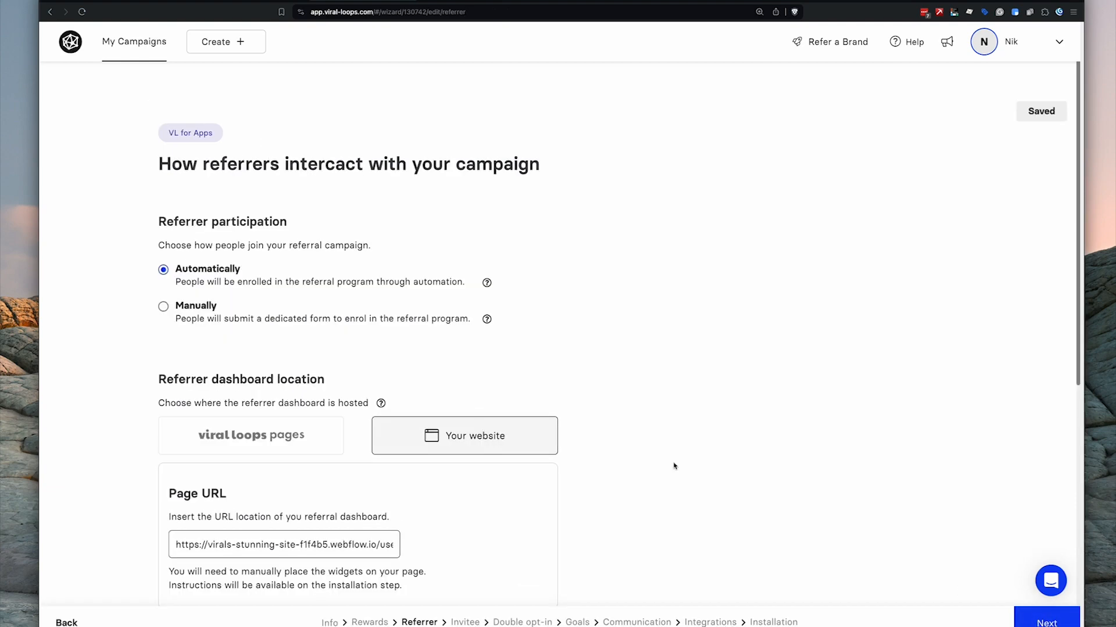
# - Open the Tiered Rewards Widget's customisation editor
pyautogui.scroll(-4, 470, 407)
pyautogui.scroll(-3, 470, 407)
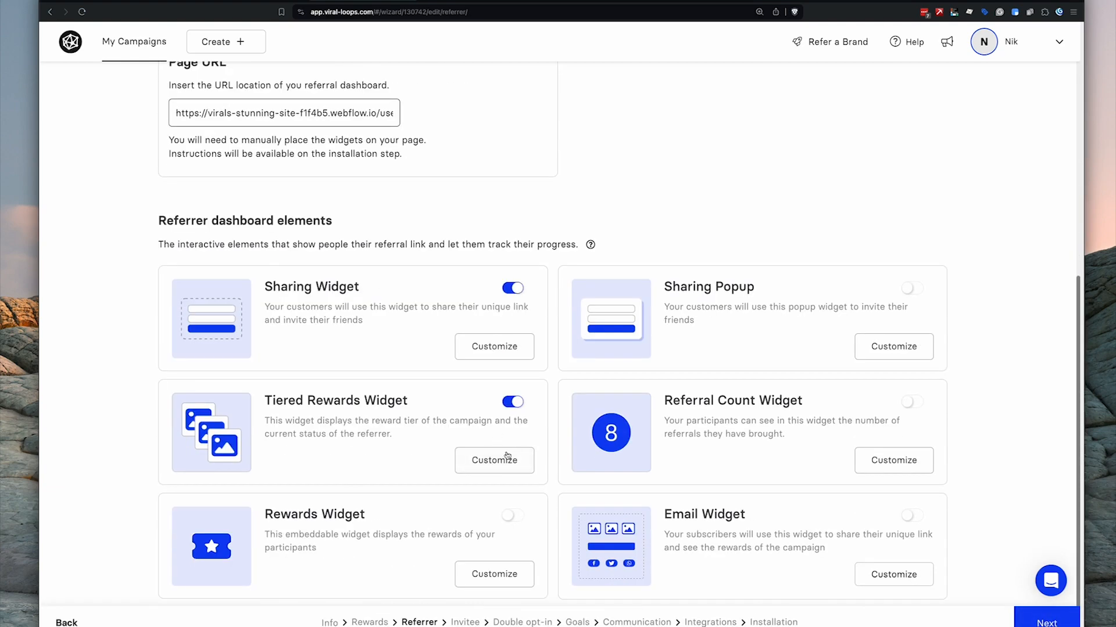
pyautogui.click(493, 460)
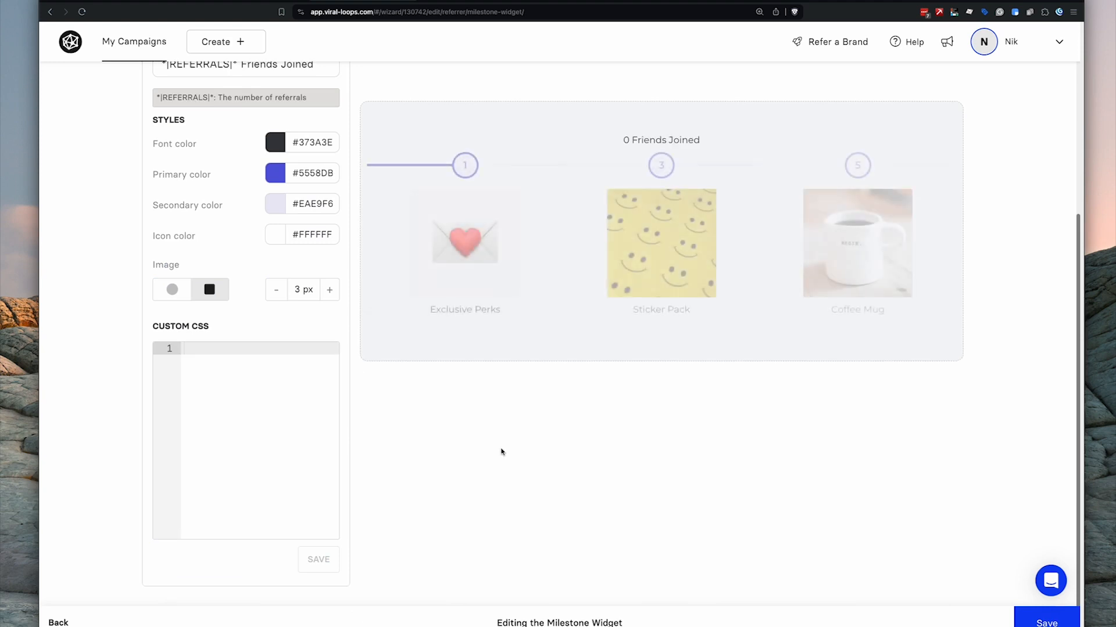
# - Give the milestone widget primary colour #000000 and secondary colour #dddddd, then save it
pyautogui.scroll(1, 202, 229)
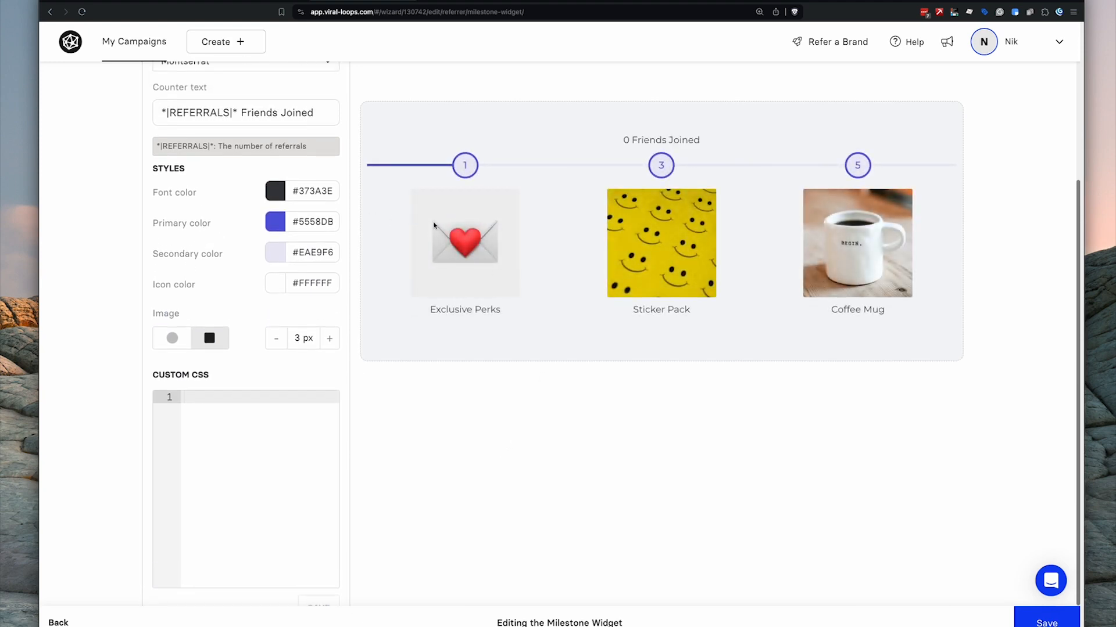
pyautogui.click(283, 227)
pyautogui.moveTo(292, 269); pyautogui.dragTo(232, 337)
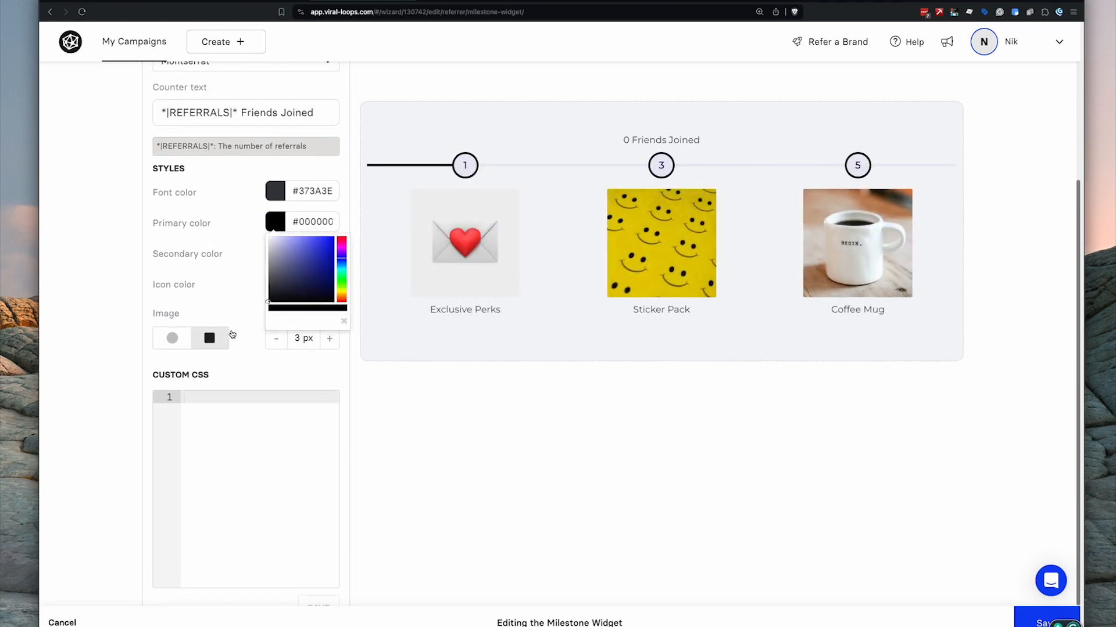
pyautogui.click(278, 256)
pyautogui.click(278, 254)
pyautogui.moveTo(283, 289); pyautogui.dragTo(228, 277)
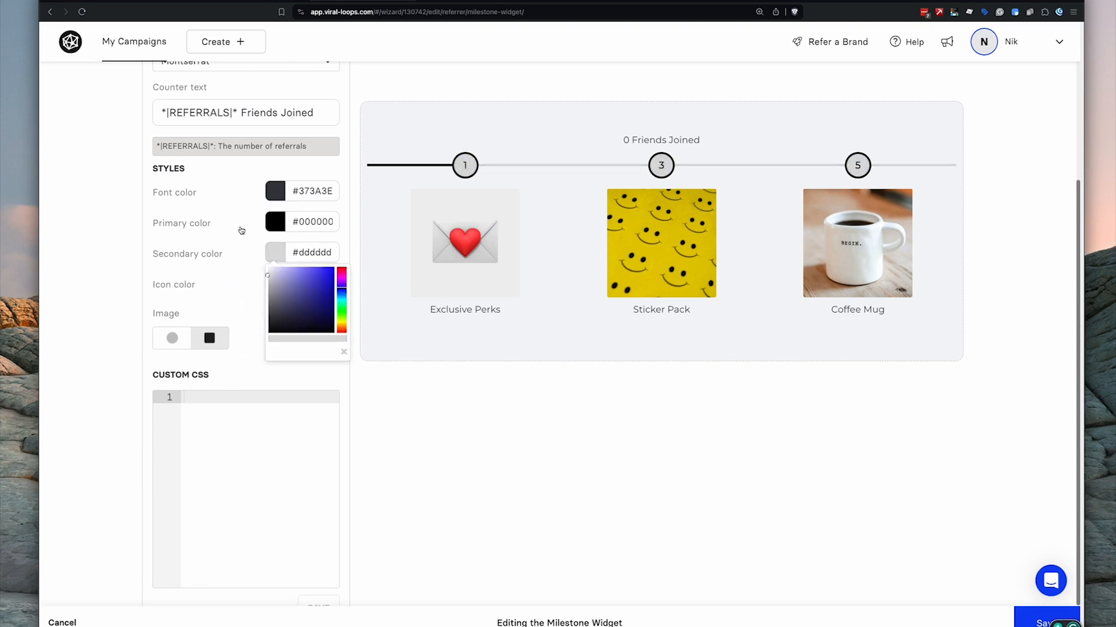
pyautogui.click(290, 260)
pyautogui.scroll(3, 290, 261)
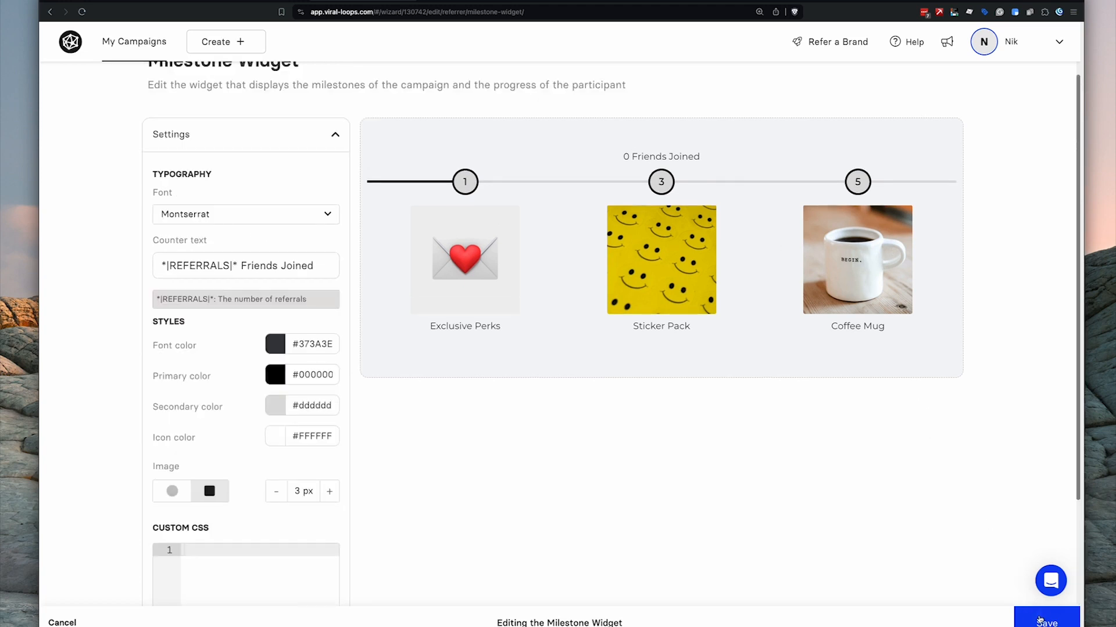
pyautogui.click(1039, 621)
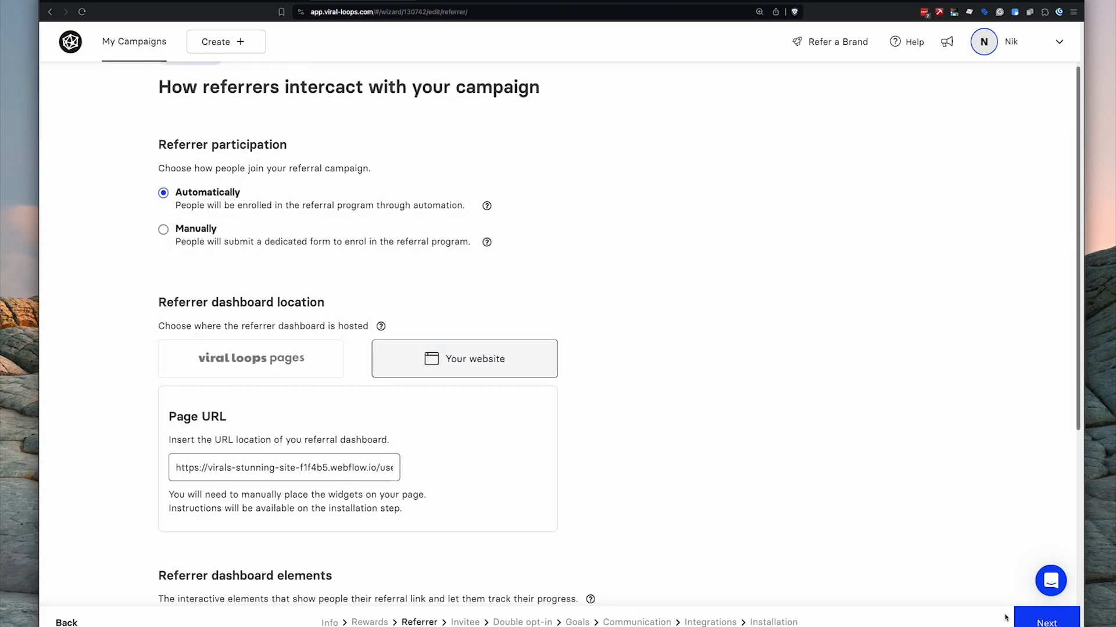
# - Advance the wizard to the Invitee step and review how invitees land on the page
pyautogui.click(1039, 621)
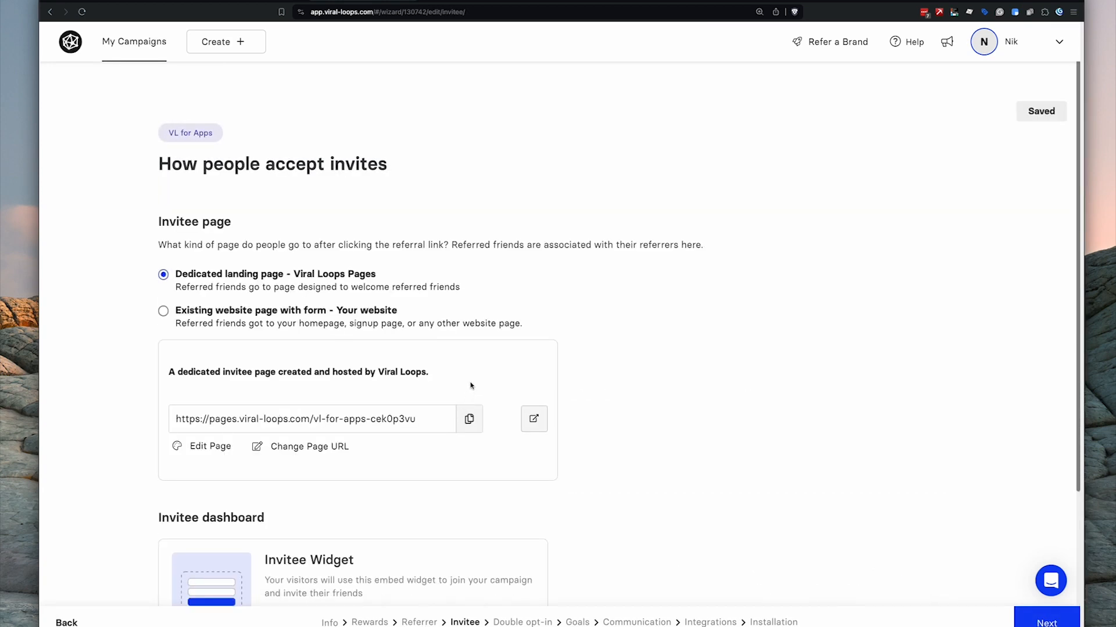
pyautogui.scroll(-2, 471, 378)
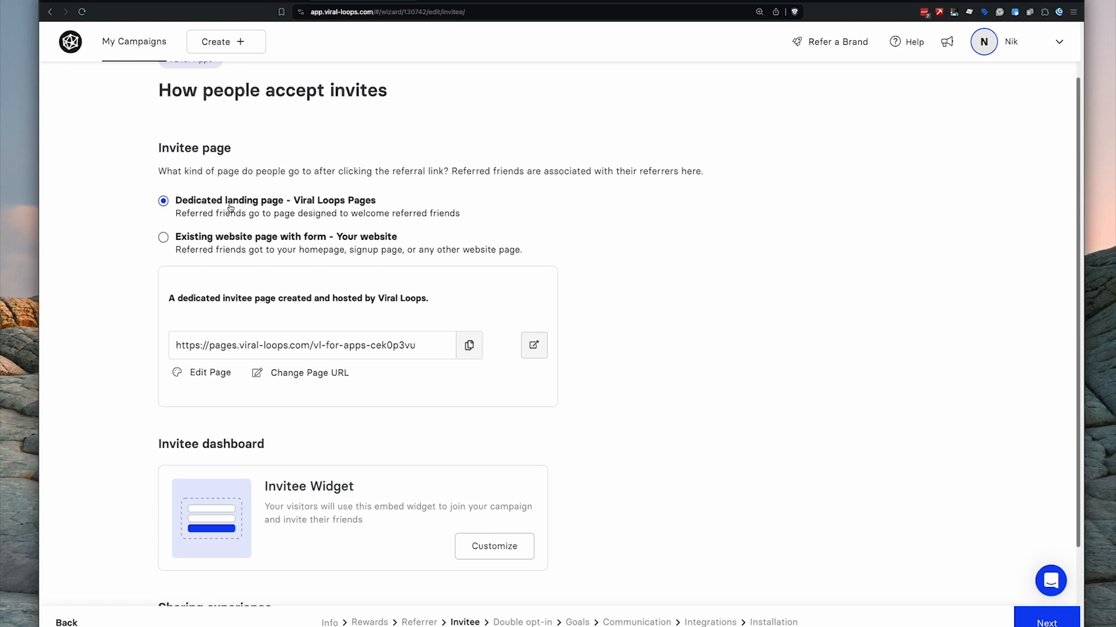
pyautogui.click(219, 240)
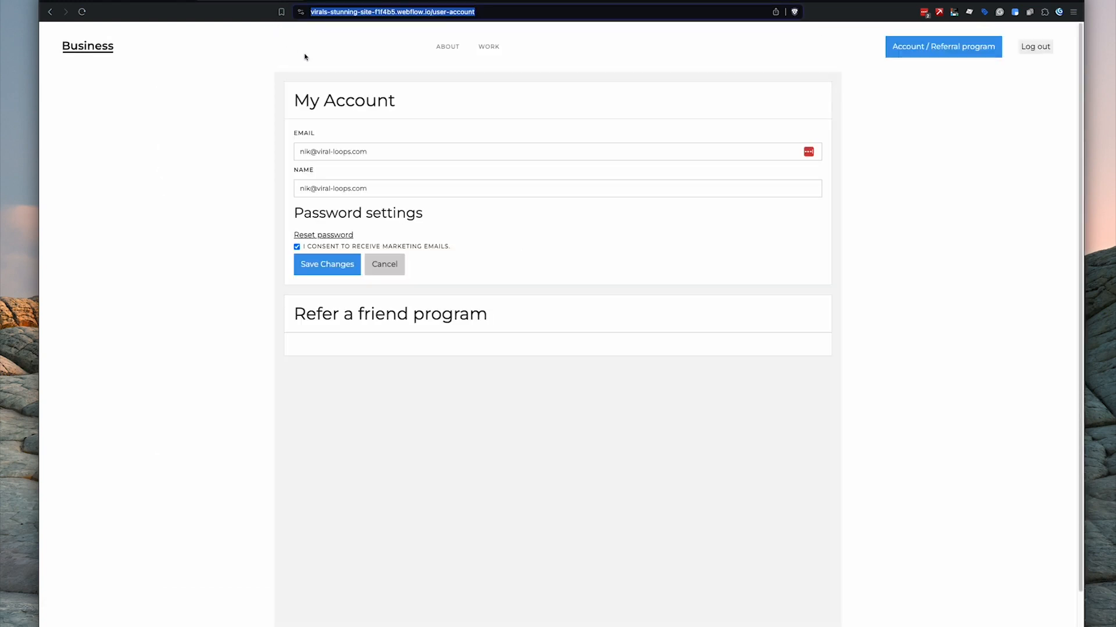
# - Log out of the Webflow site, reach the Sign up page, and copy its address
pyautogui.click(1019, 110)
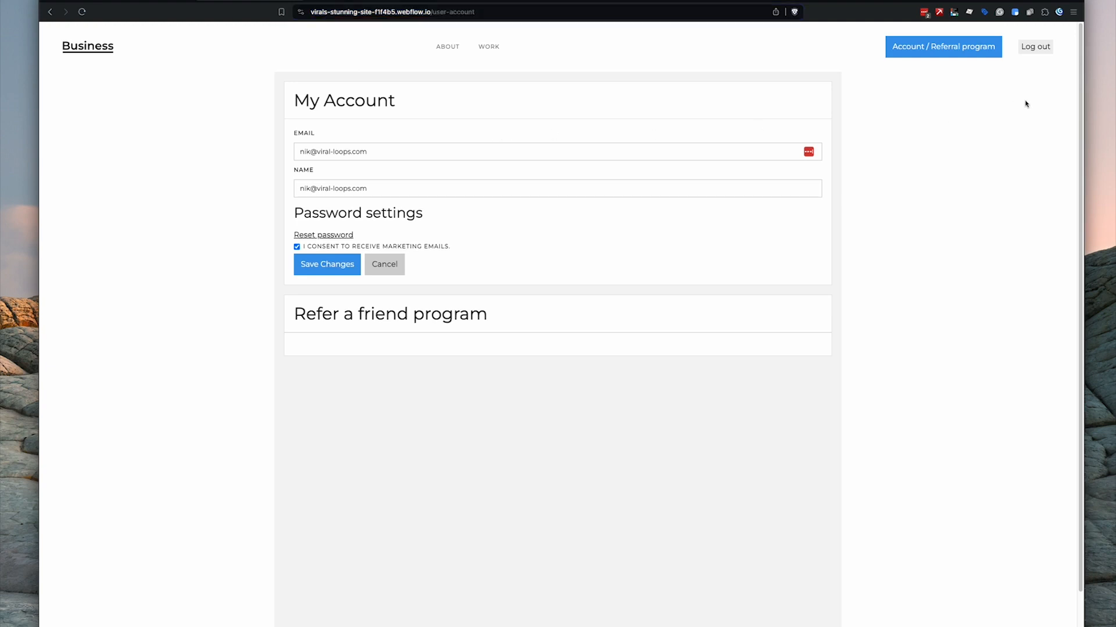
pyautogui.click(1044, 49)
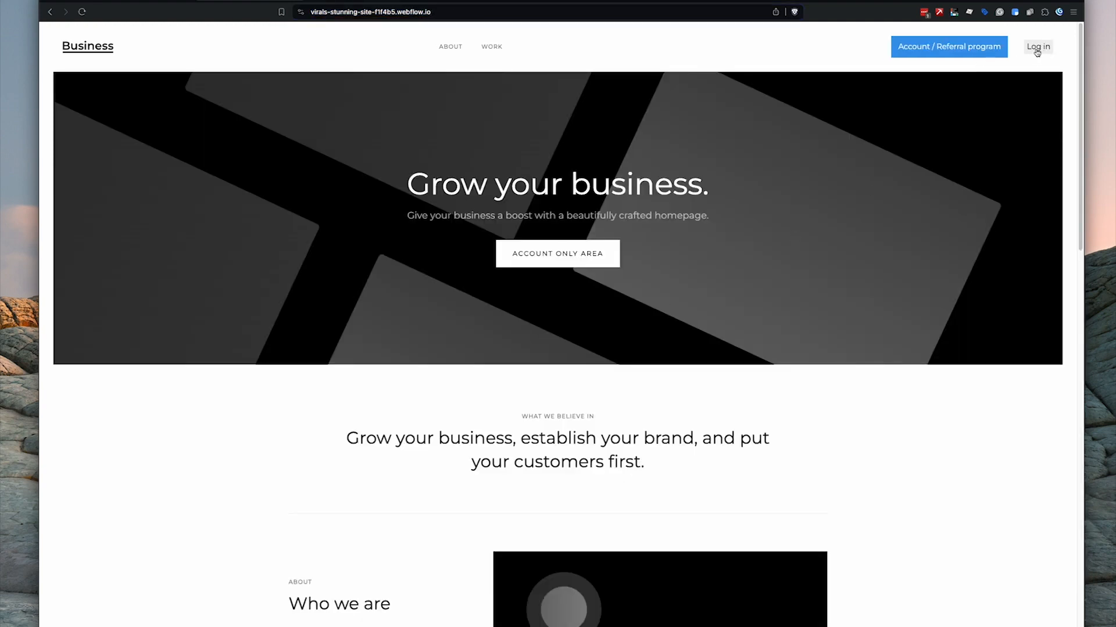
pyautogui.click(1037, 50)
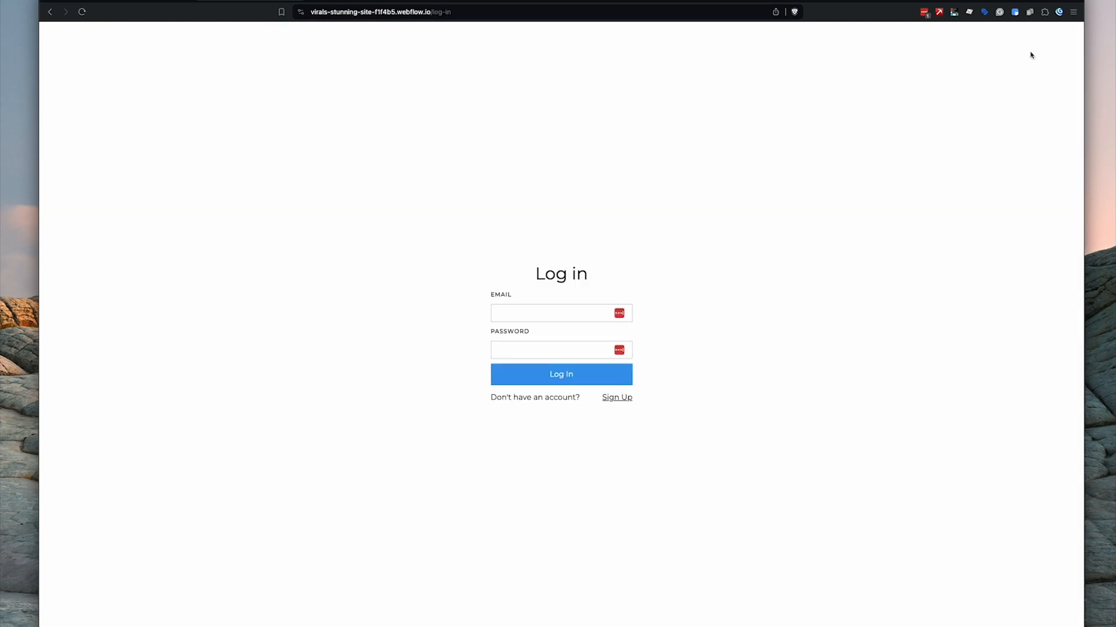
pyautogui.click(617, 398)
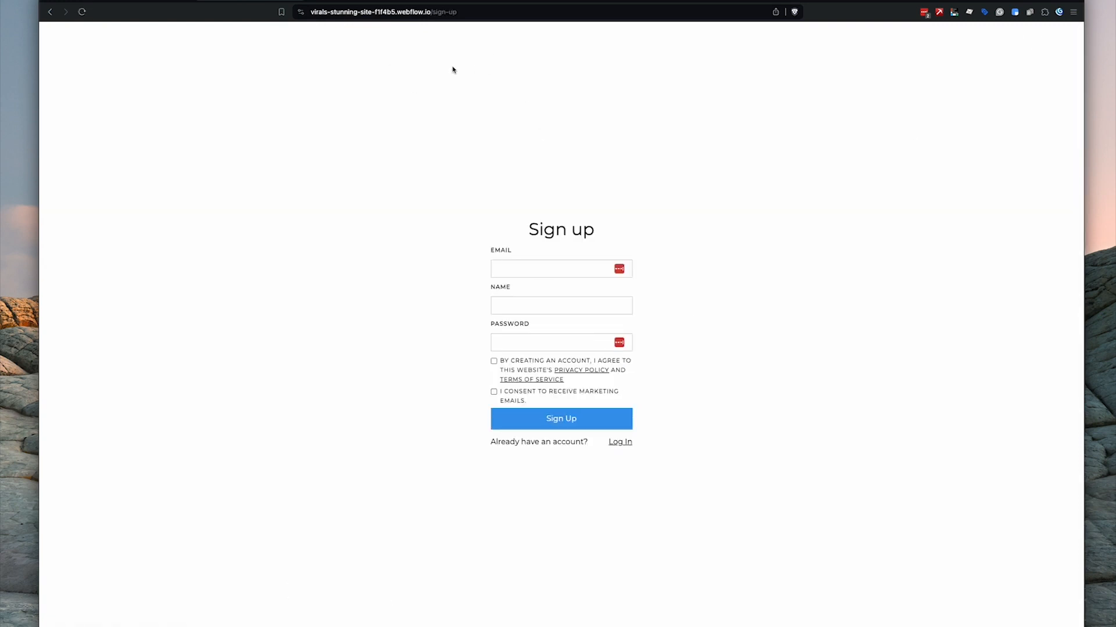
pyautogui.click(457, 15)
pyautogui.press('super+c')
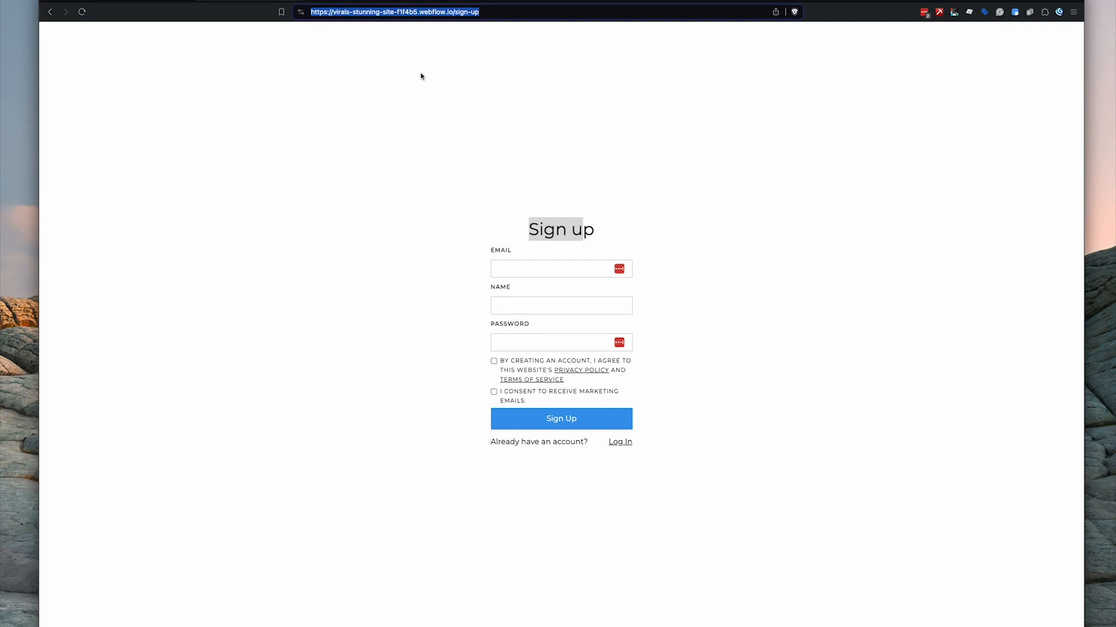
pyautogui.click(364, 3)
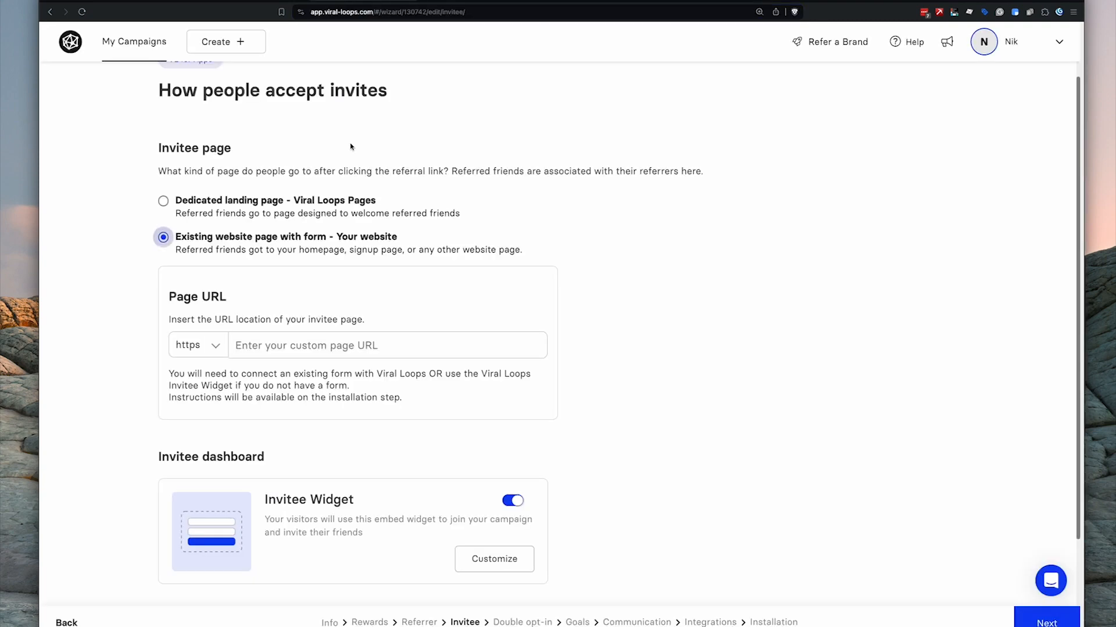
# - Paste virals-stunning-site-f1f4b5.webflow.io/sign-up as the invitee Page URL and turn off the Invitee Widget
pyautogui.click(324, 351)
pyautogui.press('super+v')
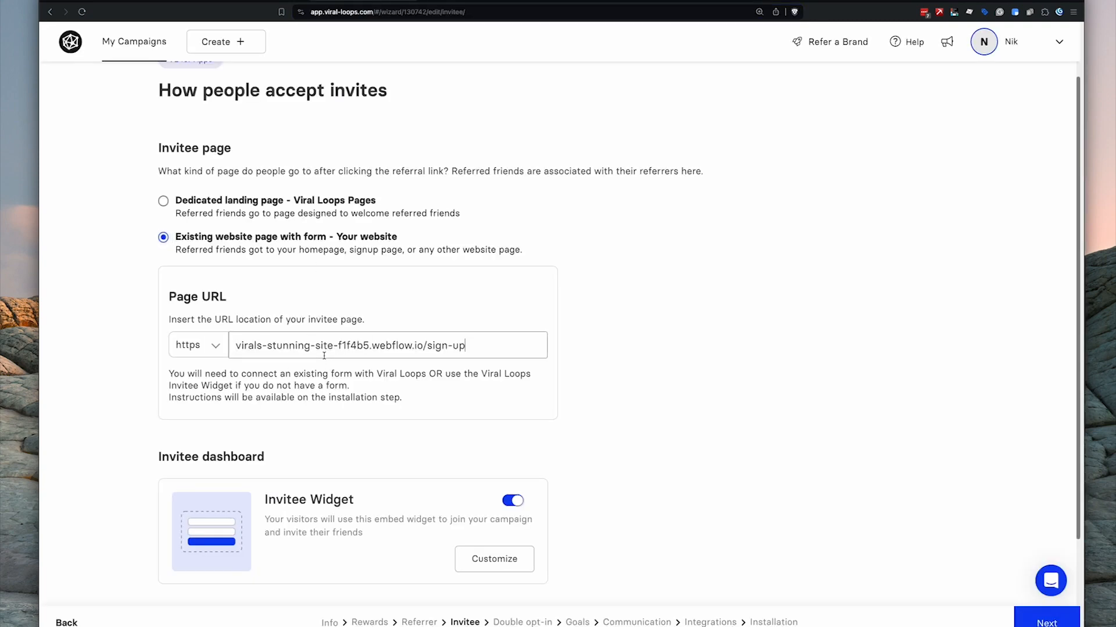
pyautogui.scroll(-3, 349, 360)
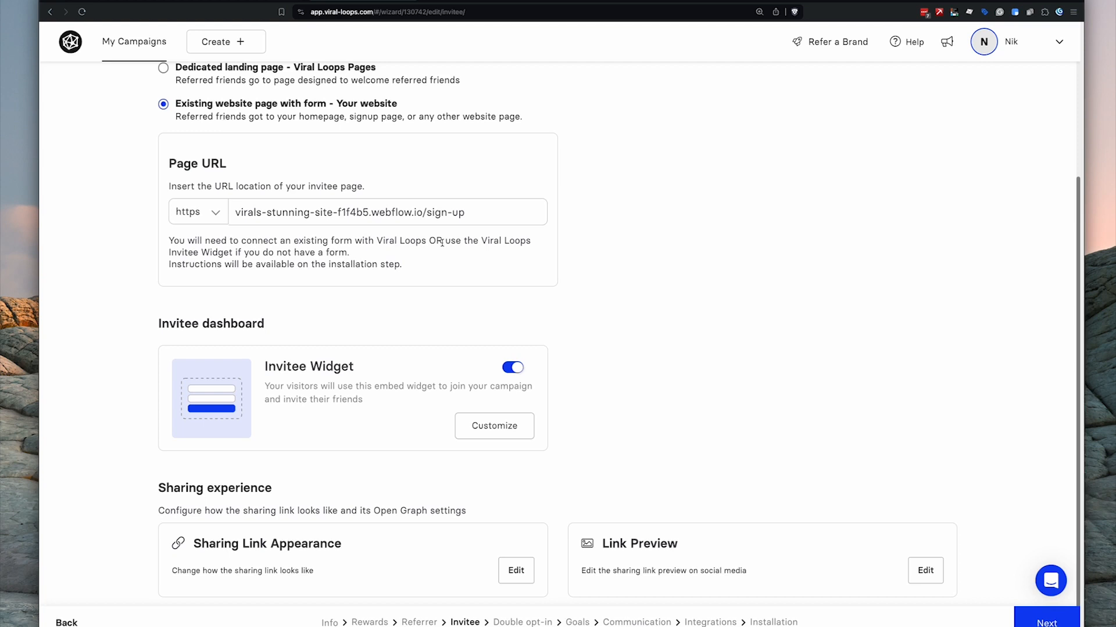
pyautogui.click(508, 373)
# - Continue past Double opt-in, leaving it Off, to the Goals step
pyautogui.click(1037, 623)
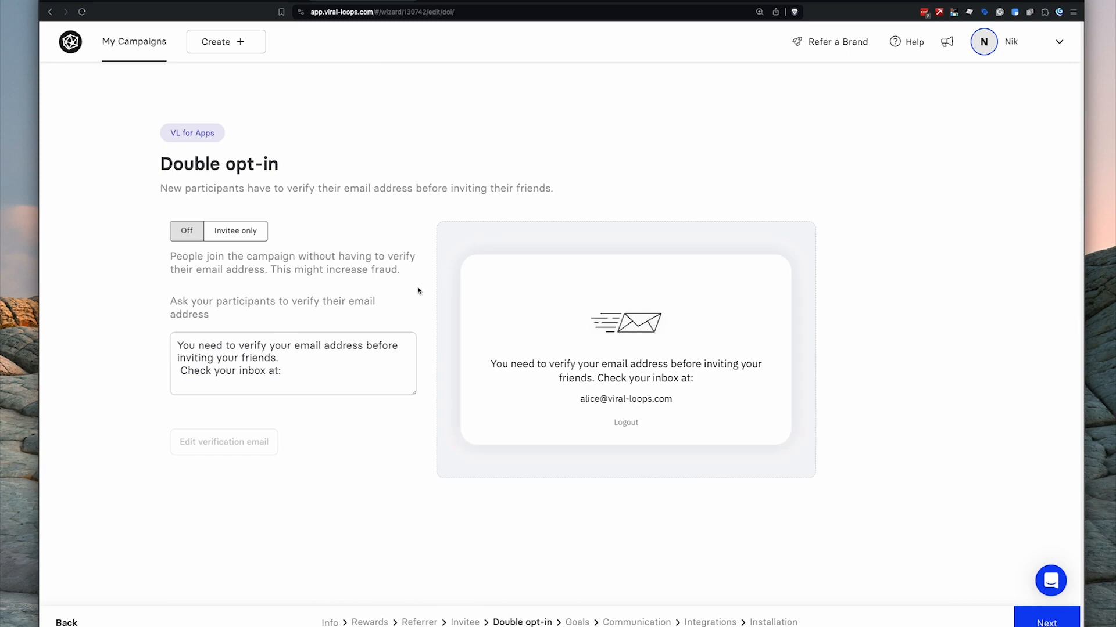
pyautogui.click(1032, 623)
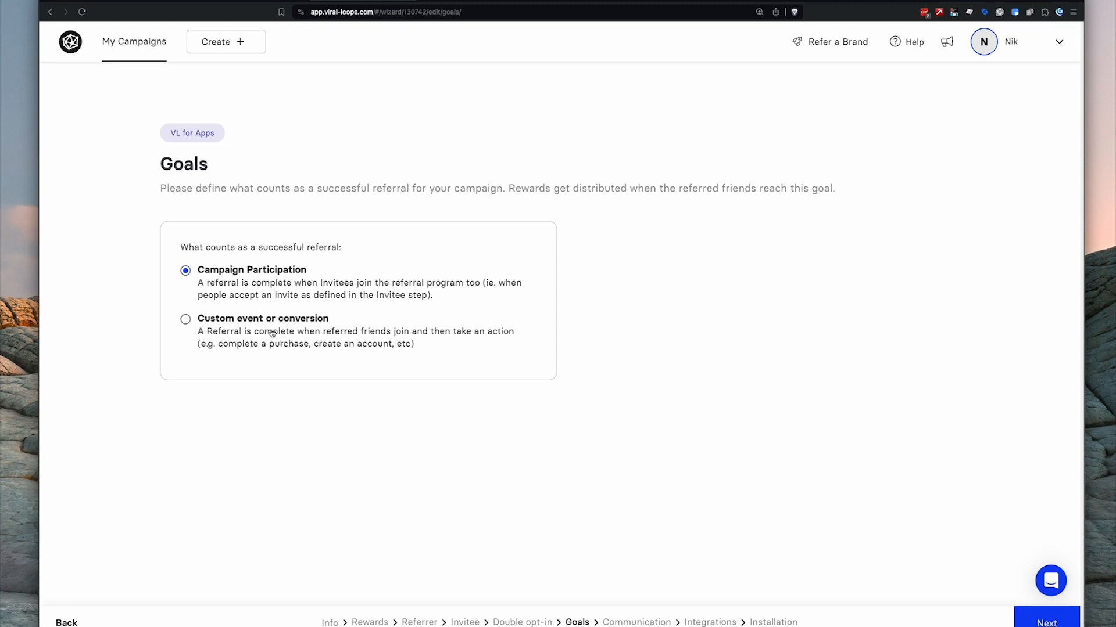
# - Count successful referrals on a custom event tracked by Page visit
pyautogui.click(183, 321)
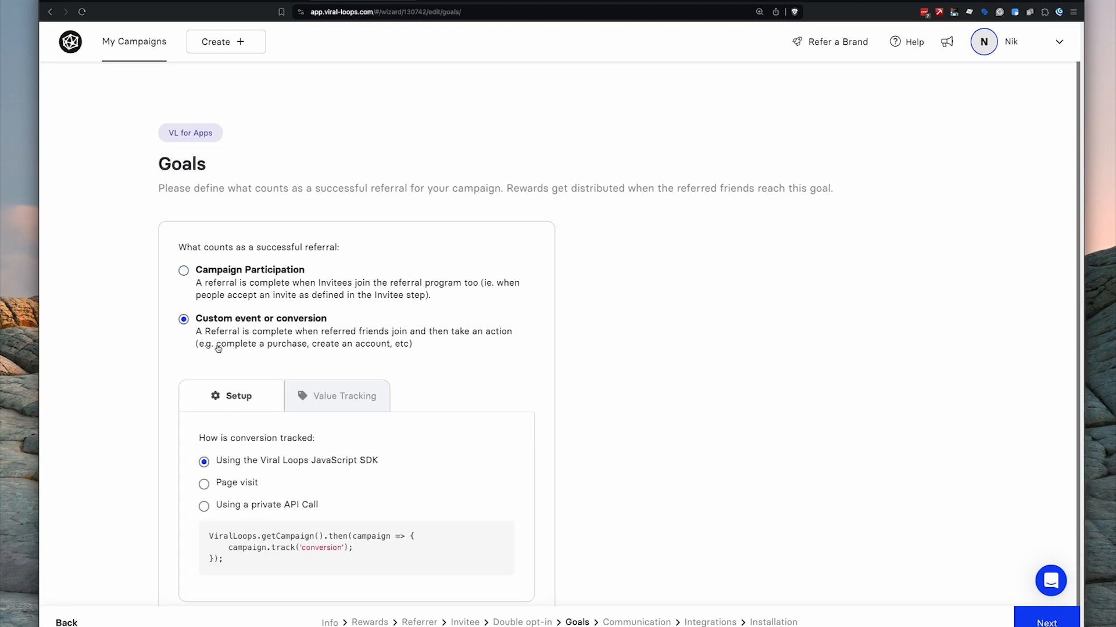
pyautogui.scroll(-1, 228, 347)
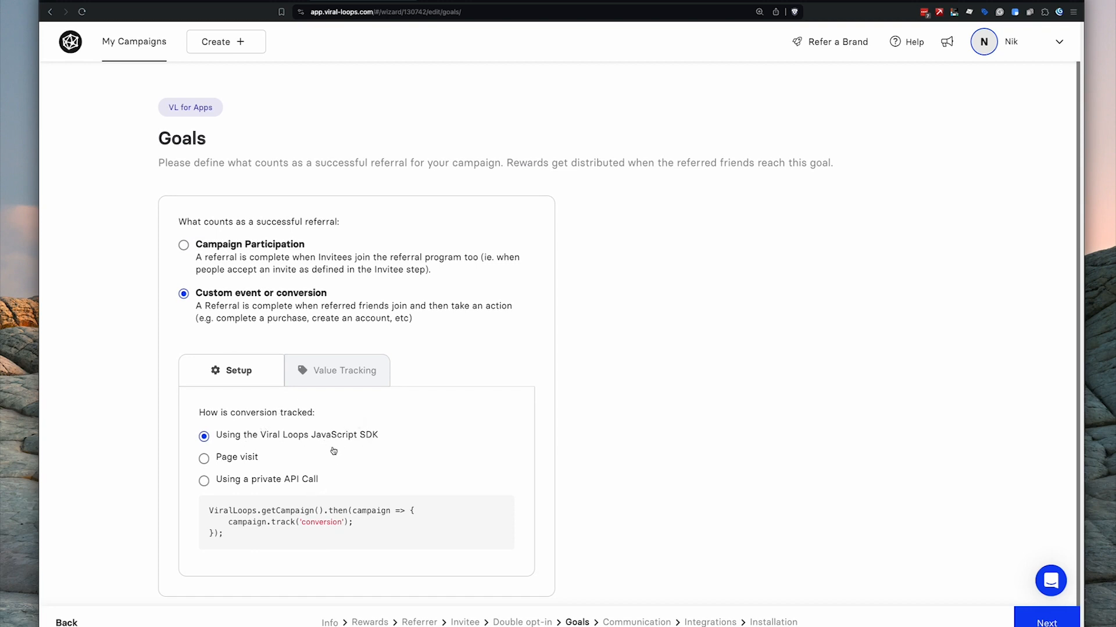
pyautogui.click(246, 459)
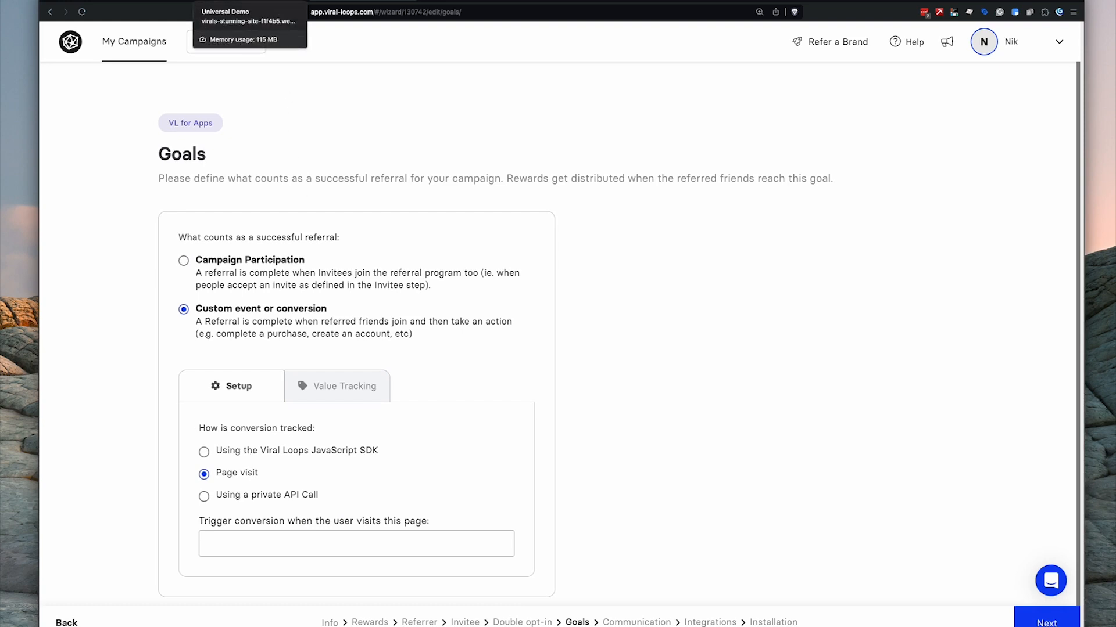
pyautogui.click(250, 2)
pyautogui.click(621, 443)
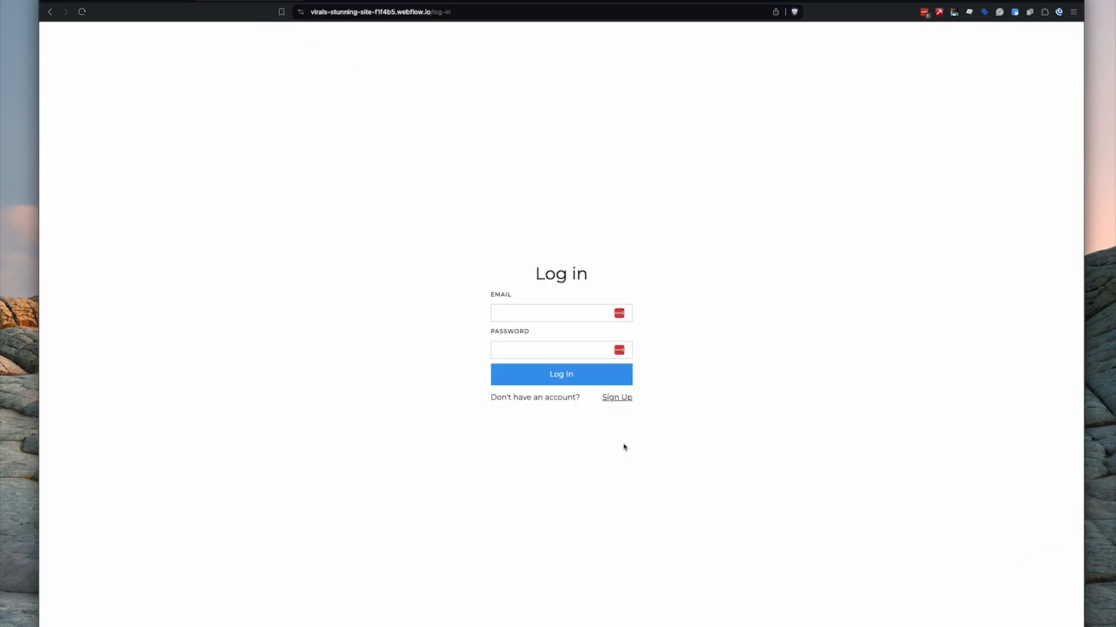
# - Log back in to the Webflow site with the saved credentials
pyautogui.click(604, 315)
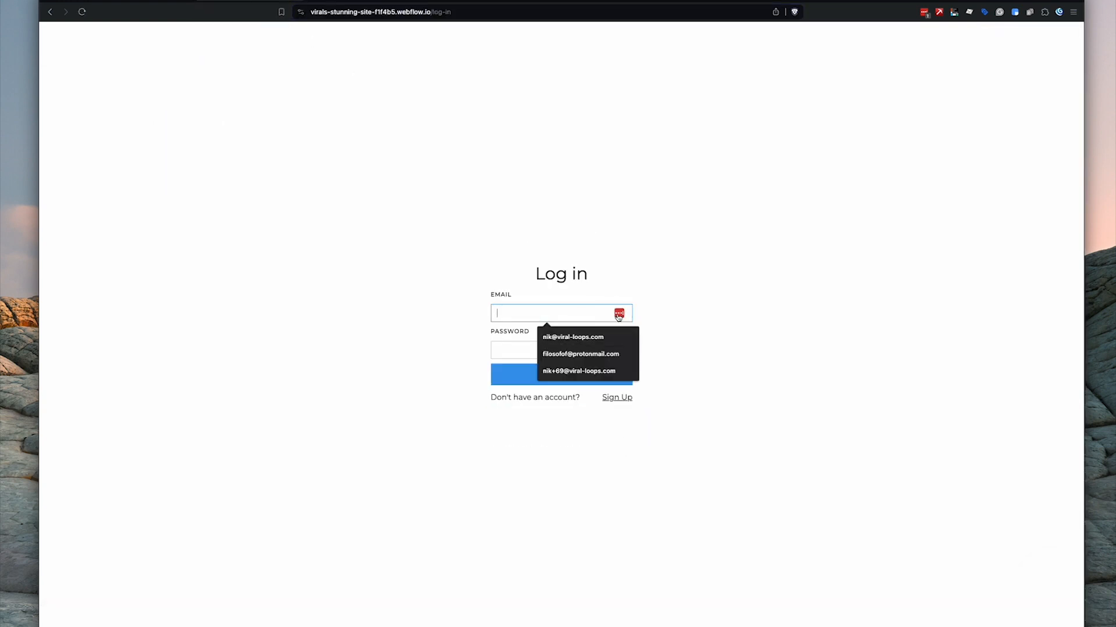
pyautogui.click(514, 338)
pyautogui.click(528, 367)
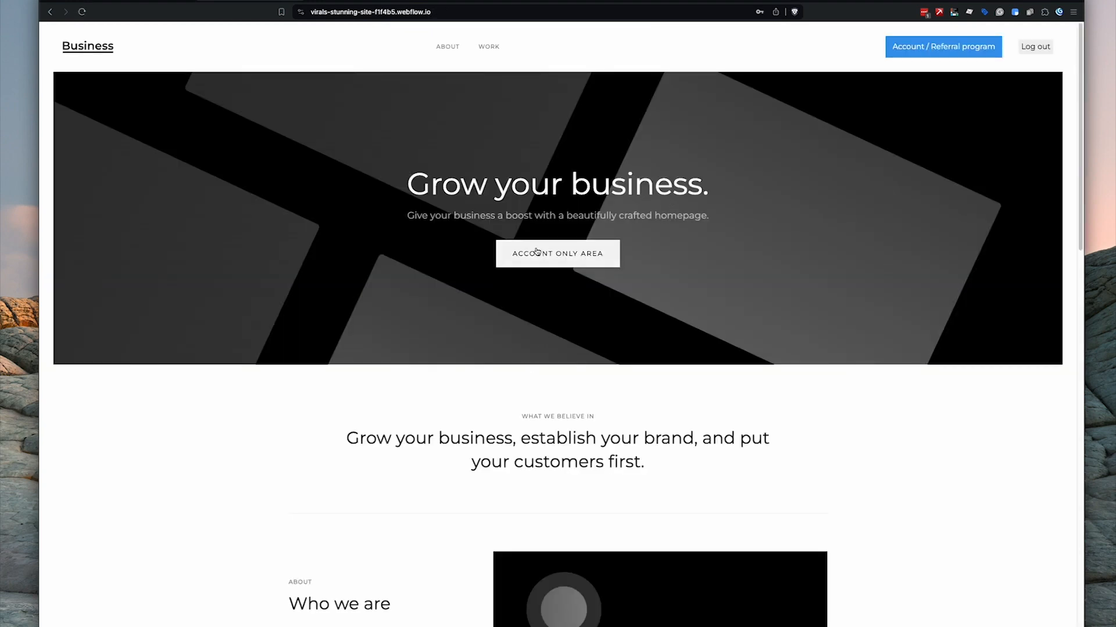
# - Buy the styleguide from the account-only area and copy the thank-you page address
pyautogui.click(542, 258)
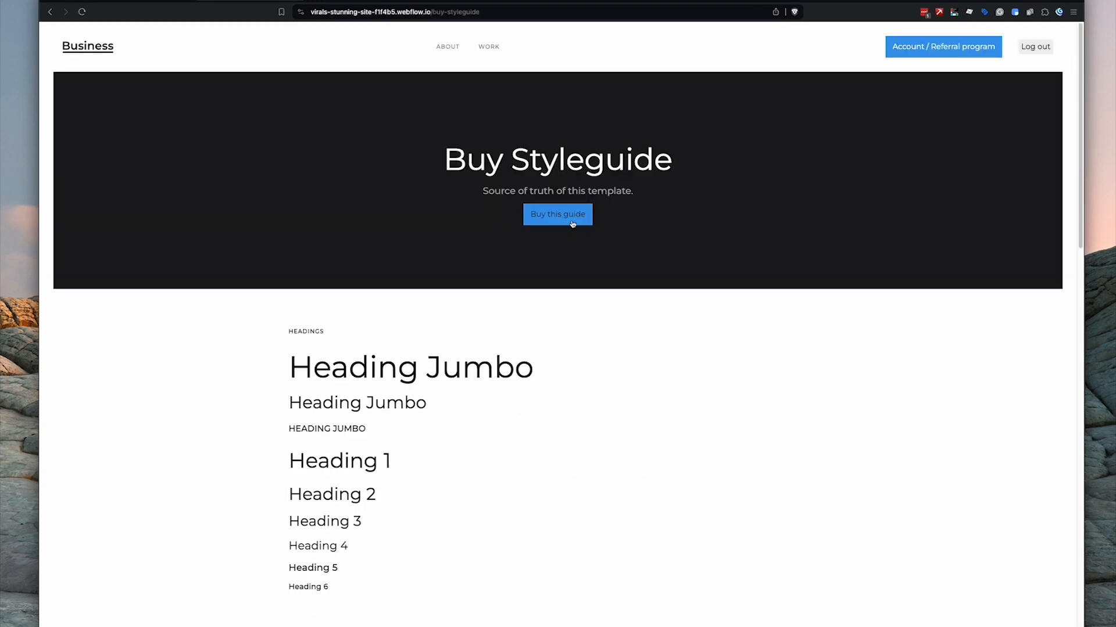
pyautogui.click(550, 219)
pyautogui.moveTo(292, 170); pyautogui.dragTo(838, 170)
pyautogui.click(543, 12)
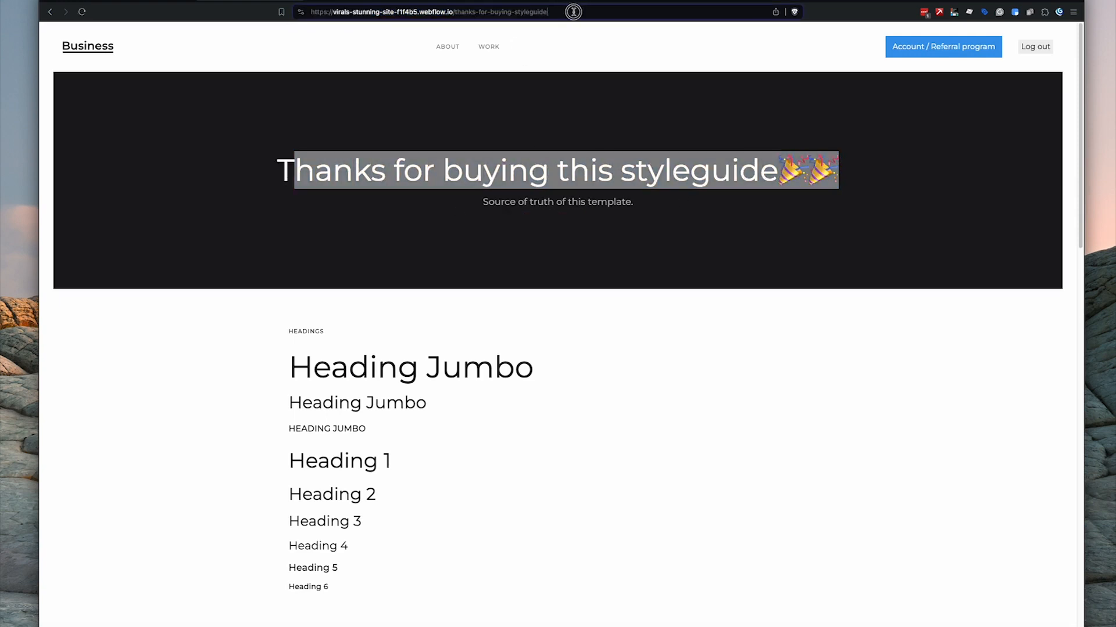
pyautogui.moveTo(575, 12); pyautogui.dragTo(474, 30)
pyautogui.click(467, 134)
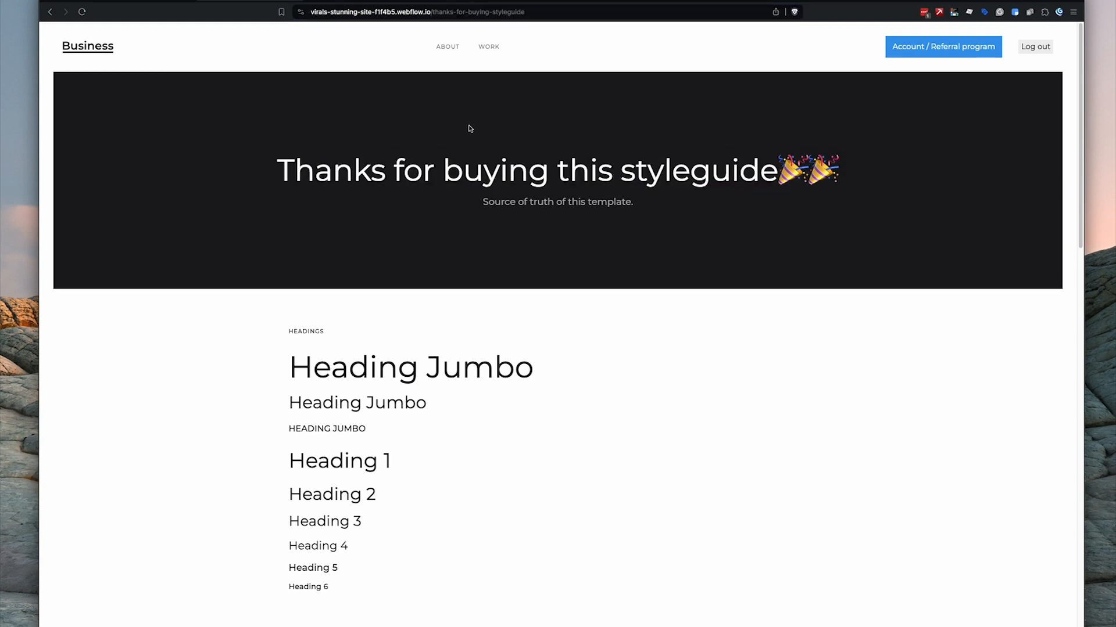
pyautogui.click(483, 13)
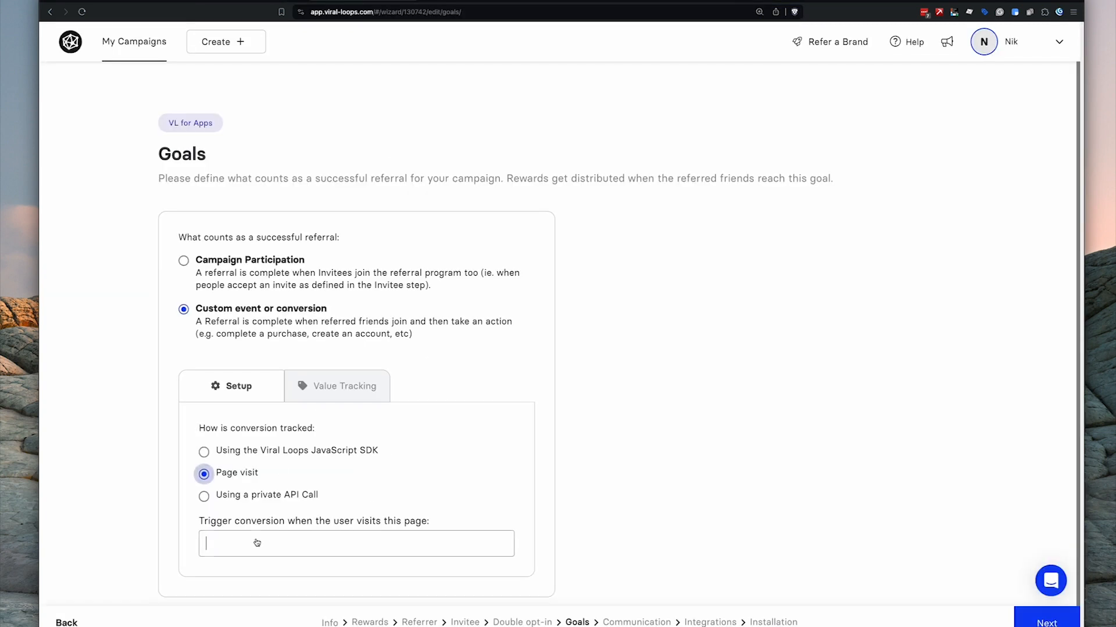
# - Set the thanks-for-buying-styleguide address as the conversion trigger page and continue to Communication
pyautogui.write('https://virals-stunning-site-f1f4b5.webflow.io/thanks-for-buying-styleguide')
pyautogui.click(605, 531)
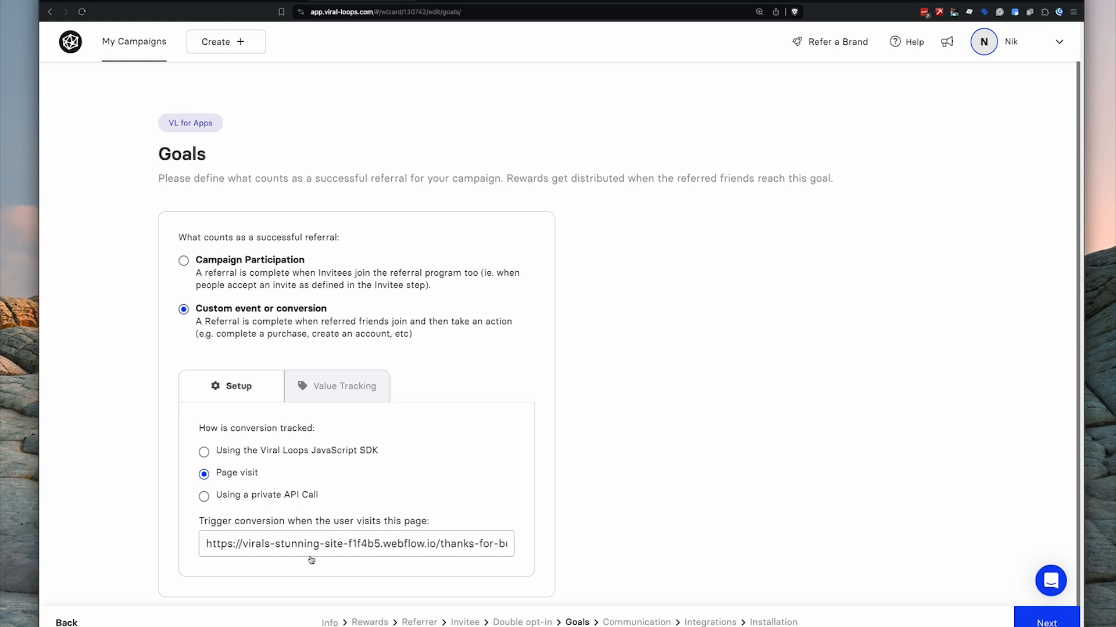
pyautogui.click(1044, 621)
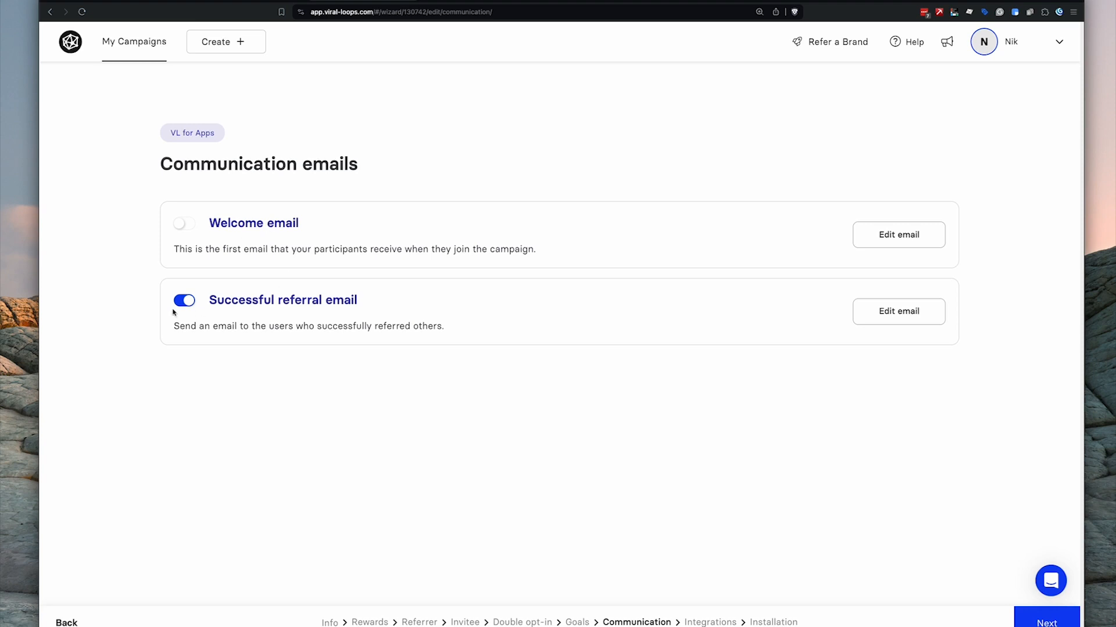
pyautogui.moveTo(227, 295); pyautogui.dragTo(291, 300)
# - Skip Communication emails and Integrations without changes and reach the Installation step
pyautogui.click(293, 350)
pyautogui.click(1046, 624)
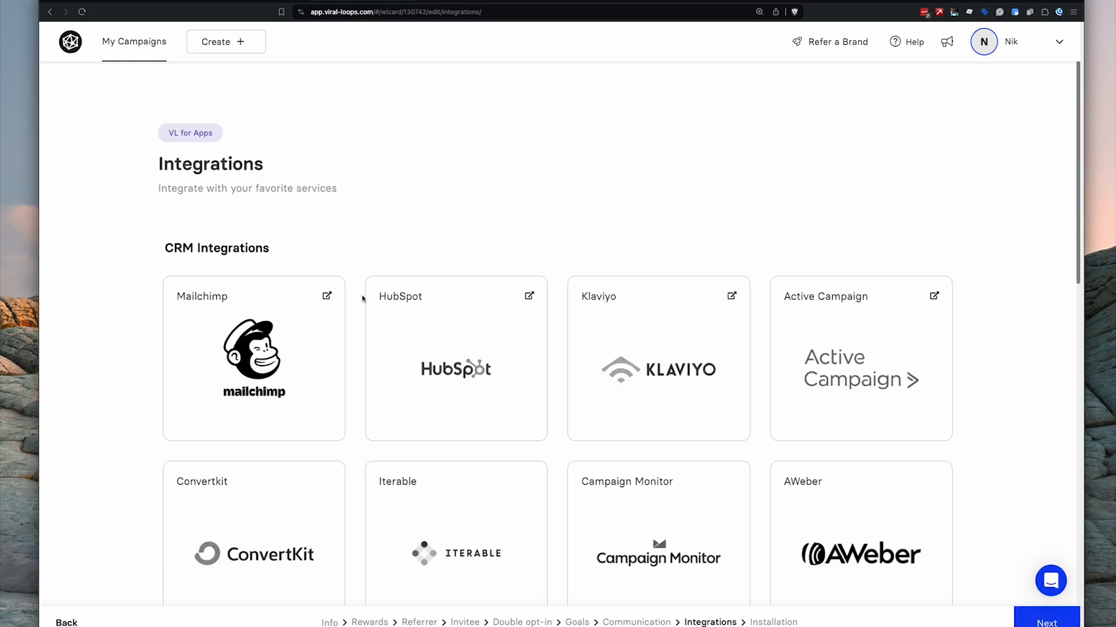
pyautogui.scroll(-3, 362, 299)
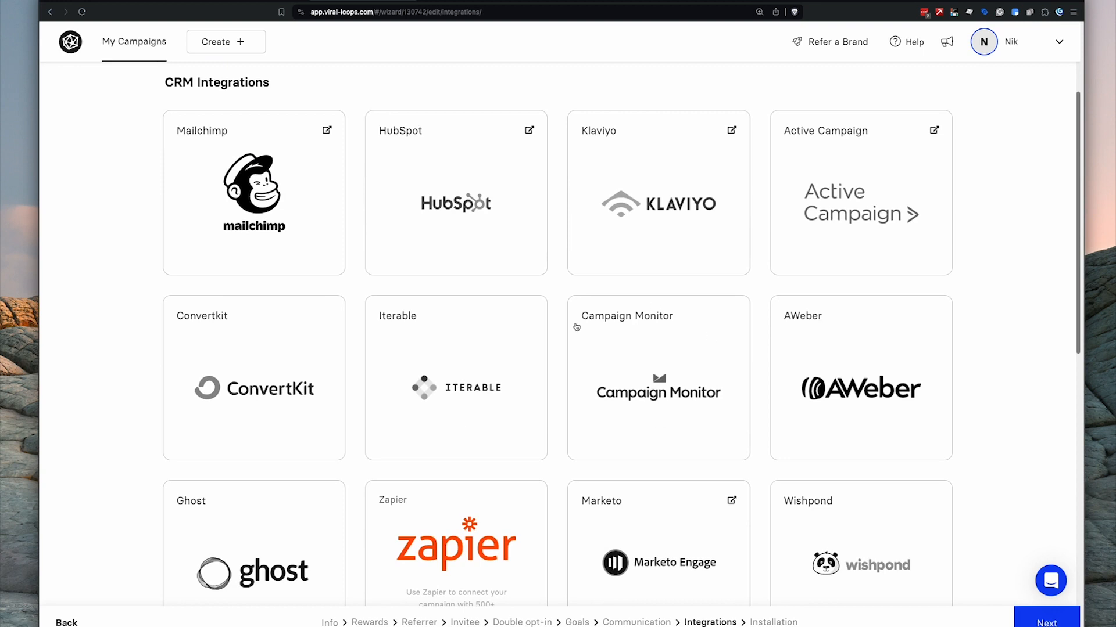
pyautogui.scroll(3, 577, 327)
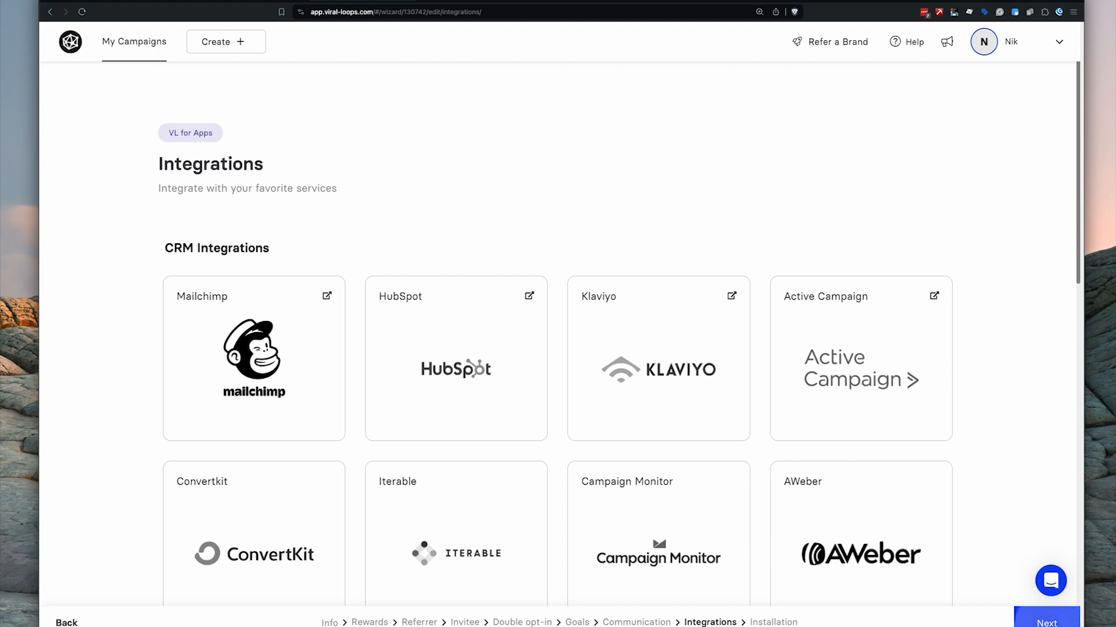
pyautogui.click(1046, 621)
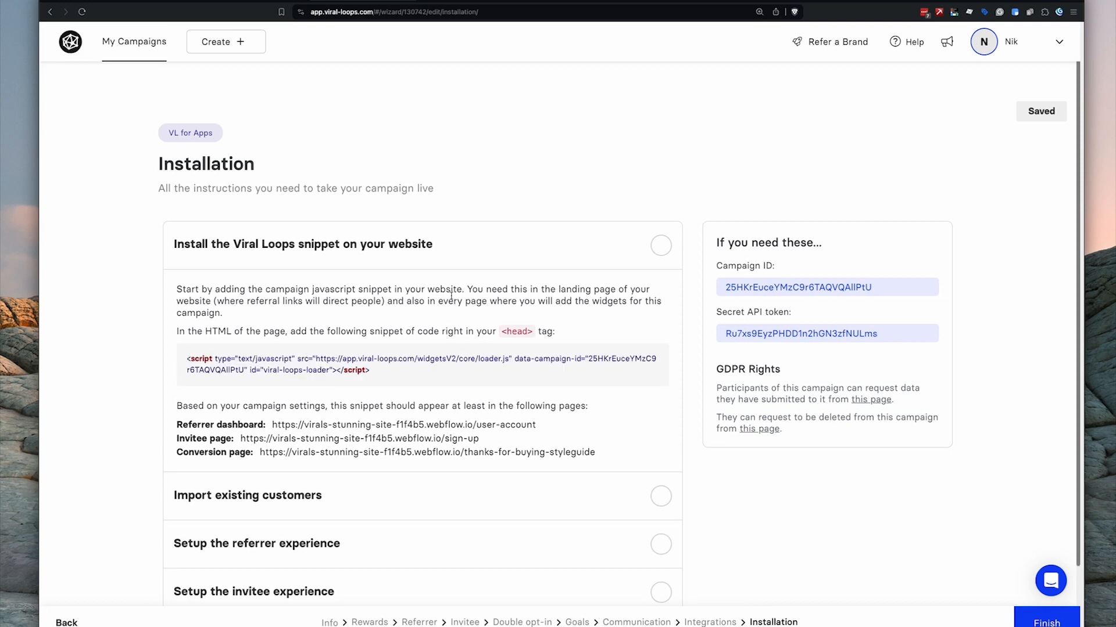
# - Copy the Viral Loops loader snippet and bring up the Webflow Designer's Pages list
pyautogui.scroll(-2, 348, 349)
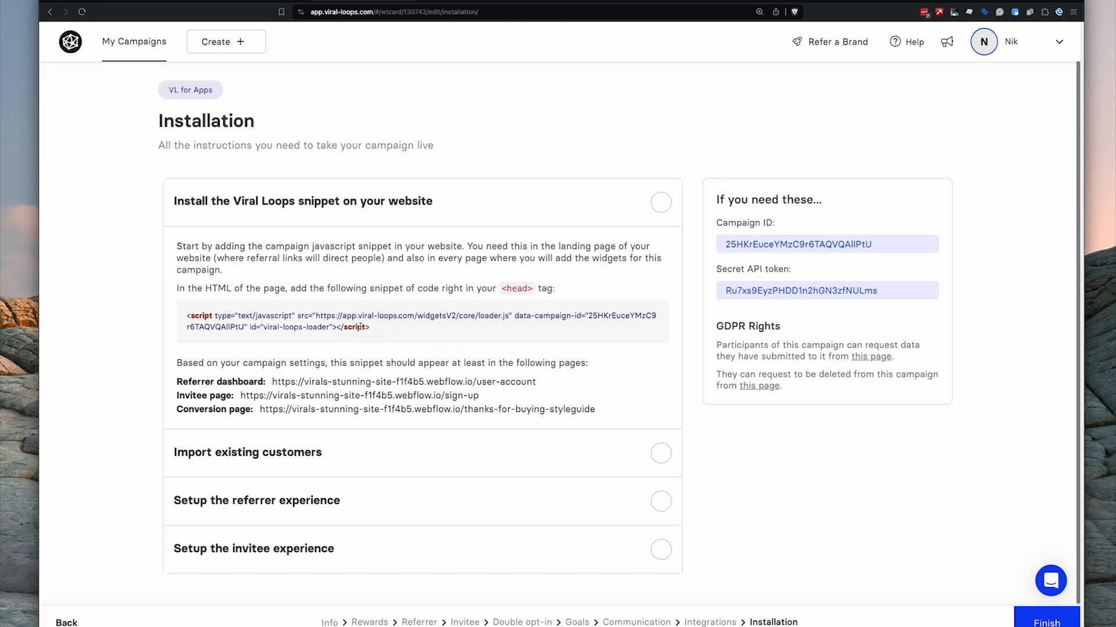
pyautogui.moveTo(374, 327); pyautogui.dragTo(194, 309)
pyautogui.press('super+c')
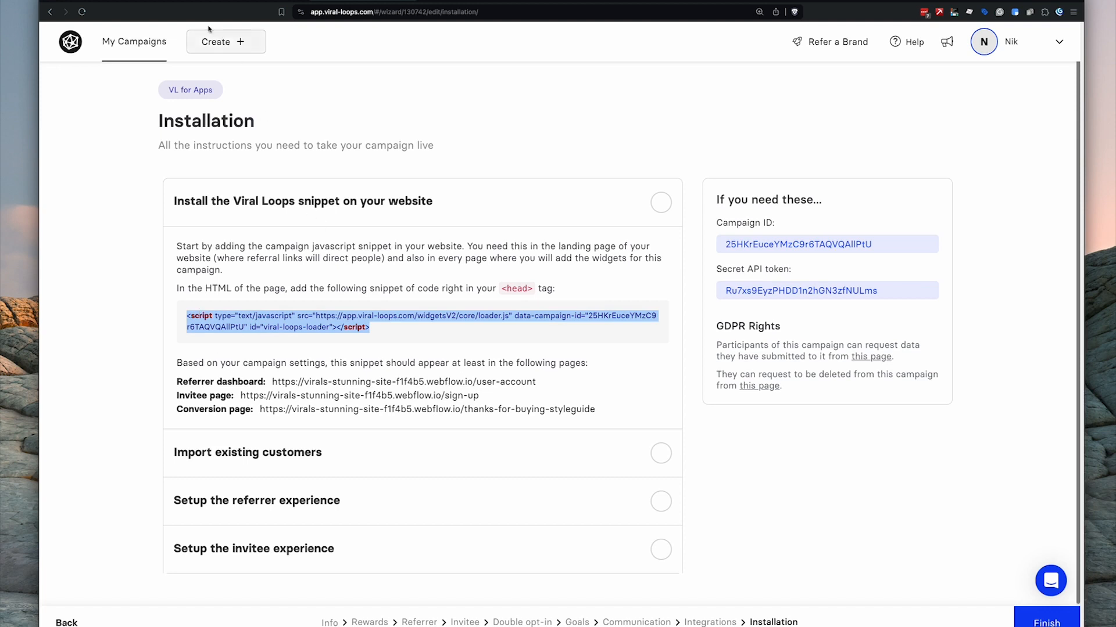
pyautogui.click(139, 5)
pyautogui.click(50, 76)
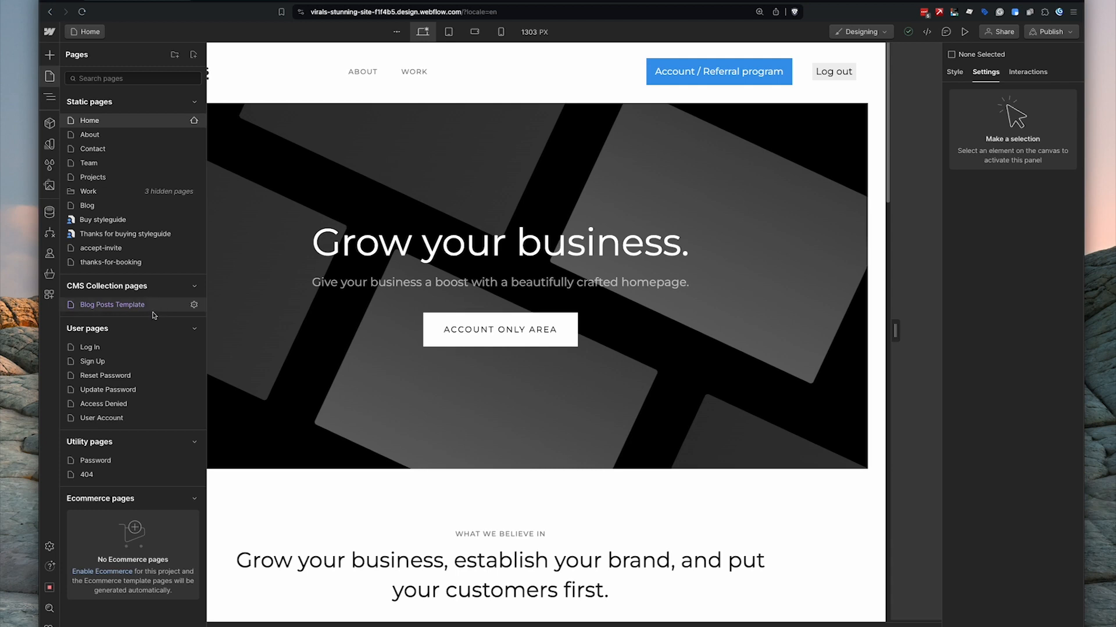
# - Paste the loader snippet into the User Account page's Inside <head> custom code
pyautogui.click(101, 417)
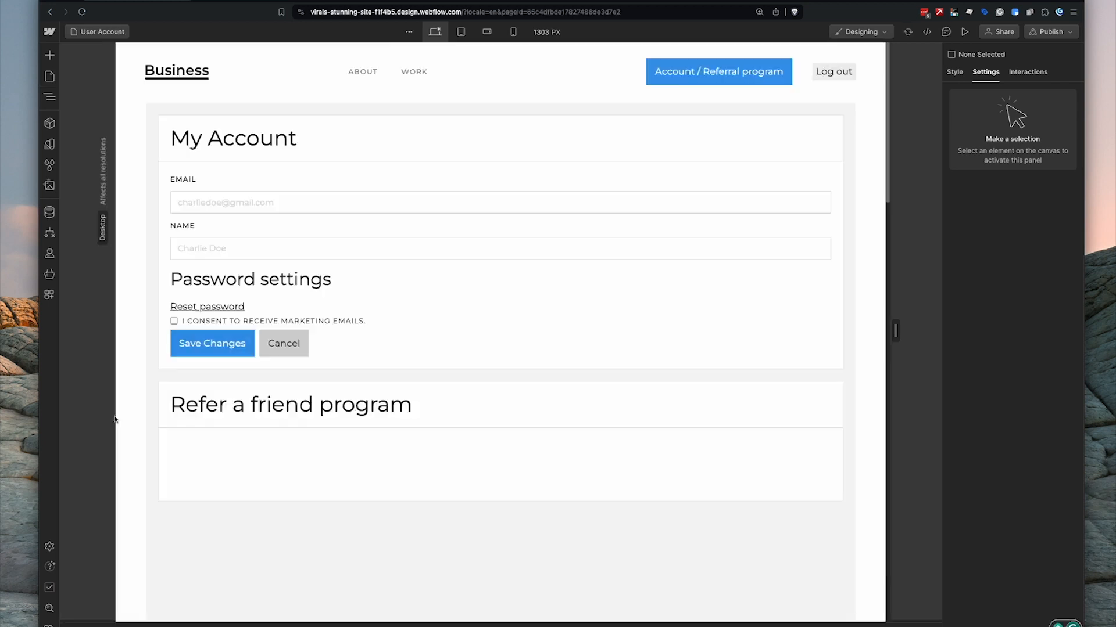
pyautogui.click(49, 76)
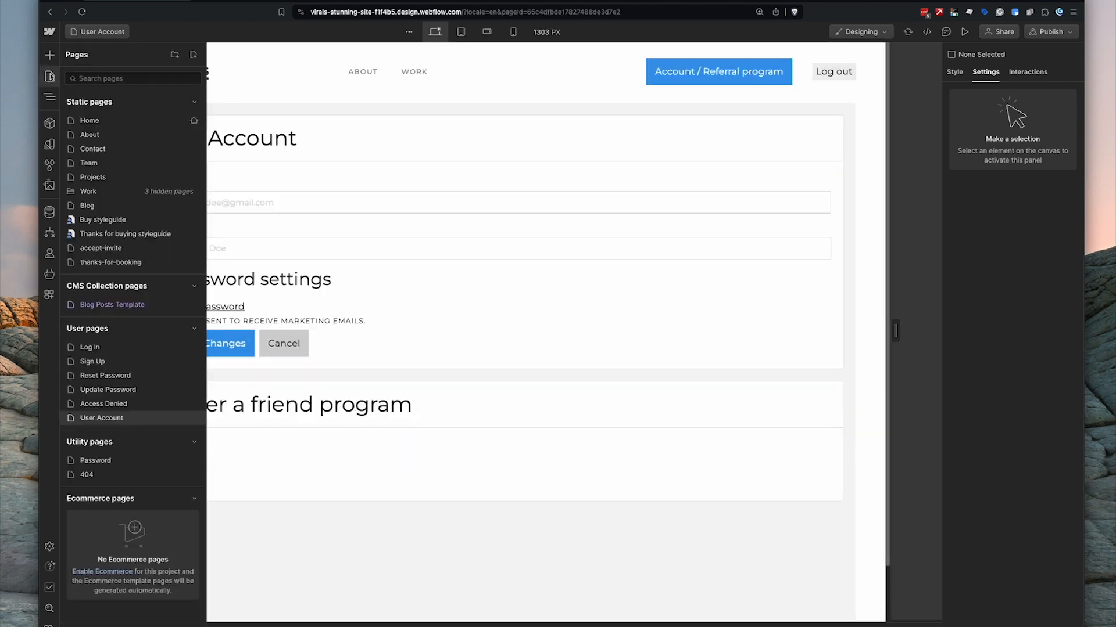
pyautogui.click(194, 417)
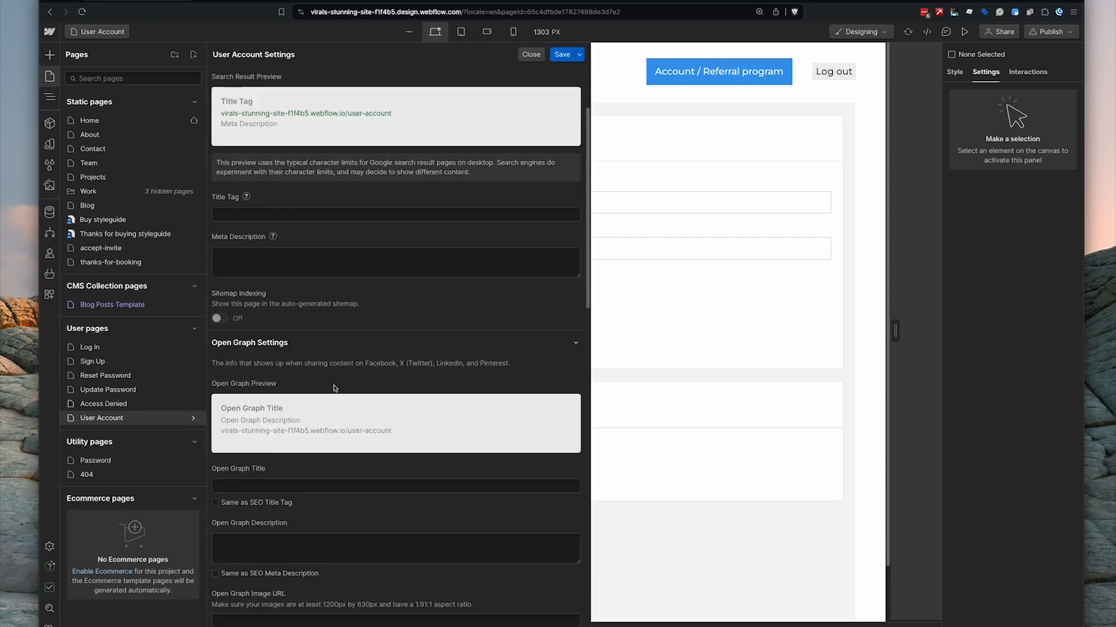
pyautogui.scroll(-15, 365, 317)
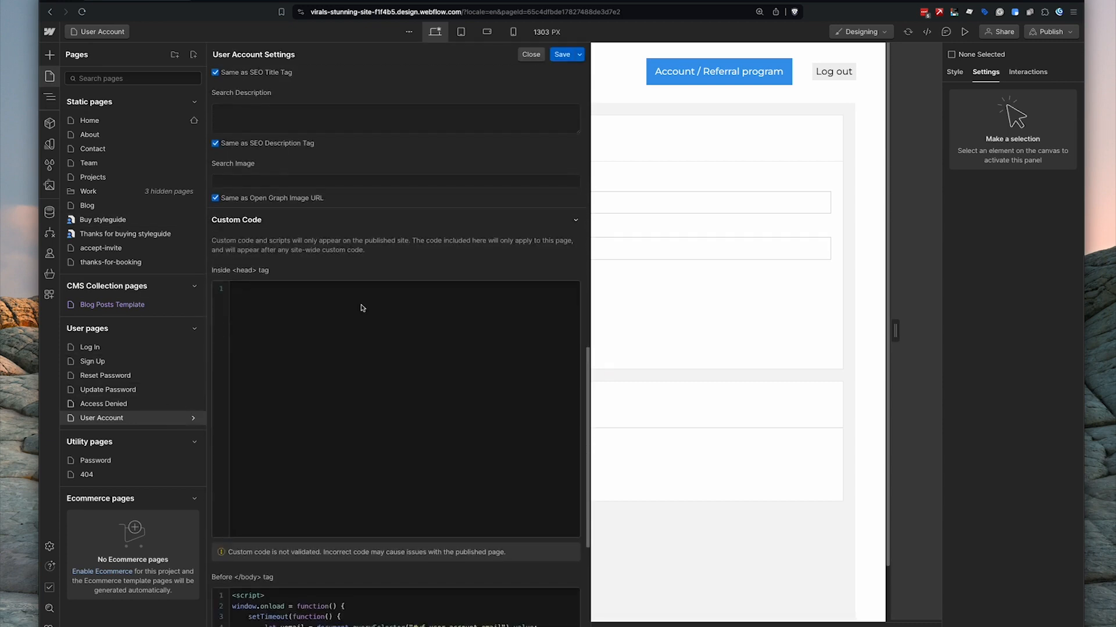
pyautogui.click(360, 305)
pyautogui.press('super+v')
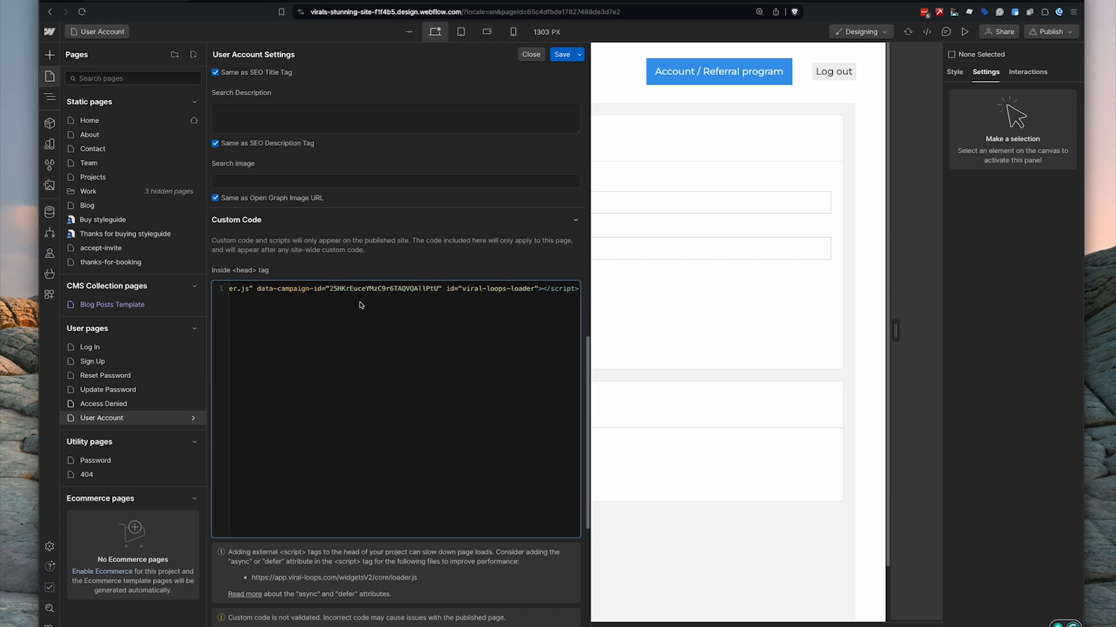
# - Save the User Account page settings, then check the Viral Loops Installation step
pyautogui.scroll(1, 360, 305)
pyautogui.scroll(-8, 361, 320)
pyautogui.scroll(3, 356, 232)
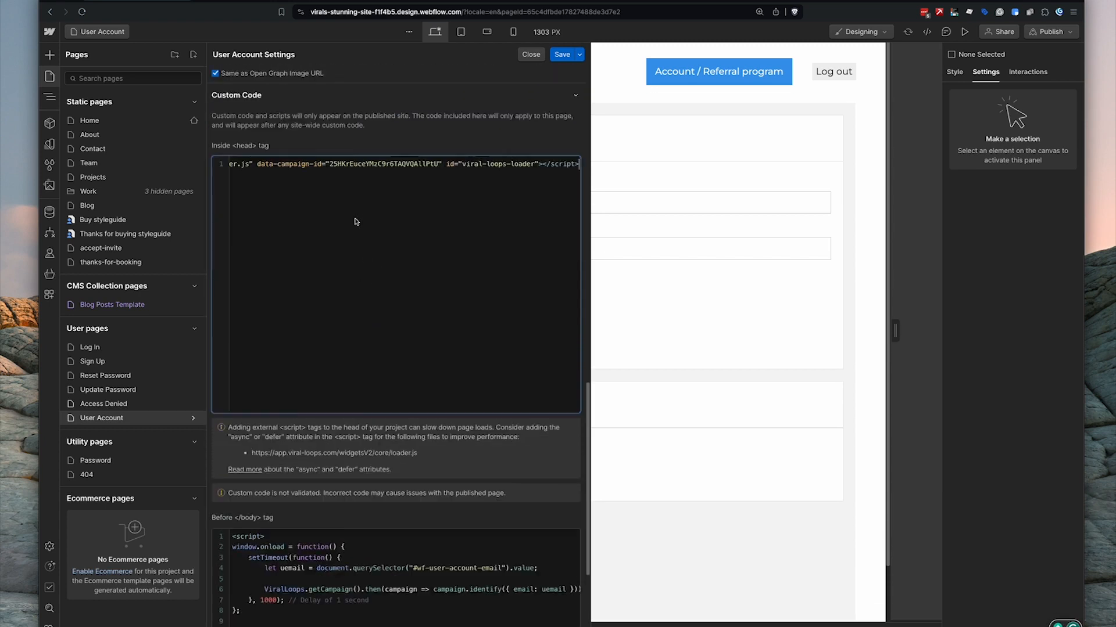
pyautogui.hscroll(-5, 353, 283)
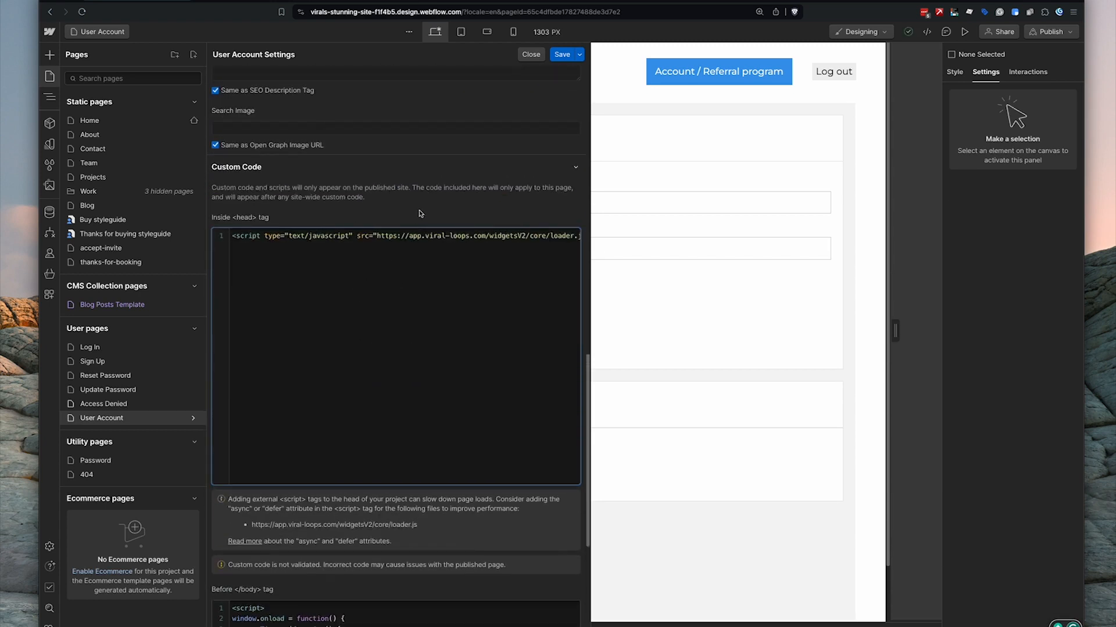
pyautogui.click(562, 55)
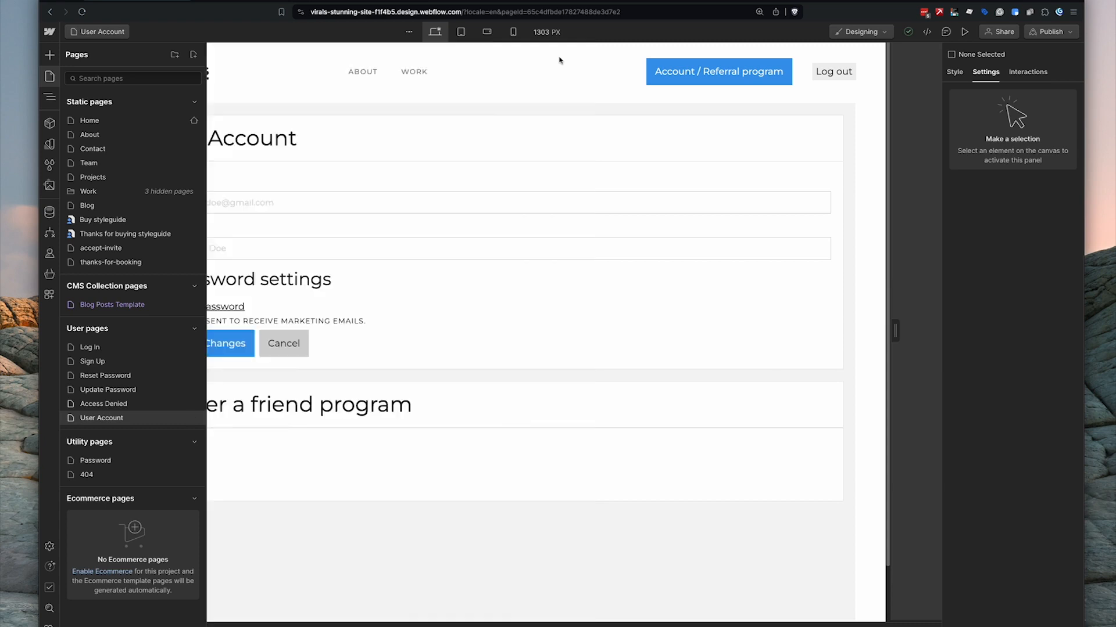
pyautogui.click(361, 1)
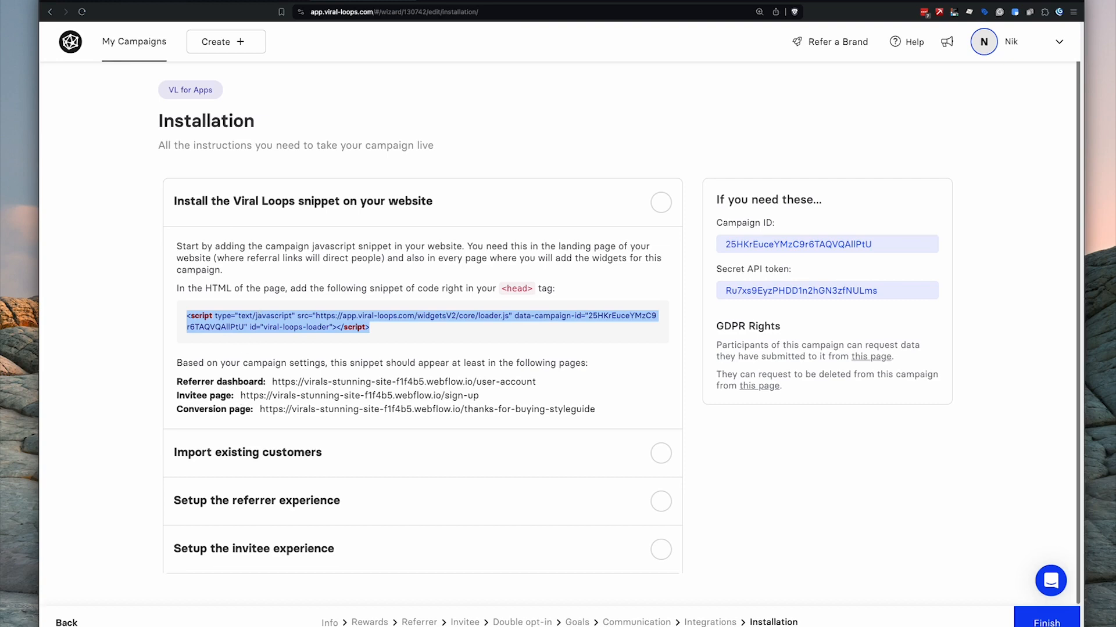
pyautogui.click(137, 1)
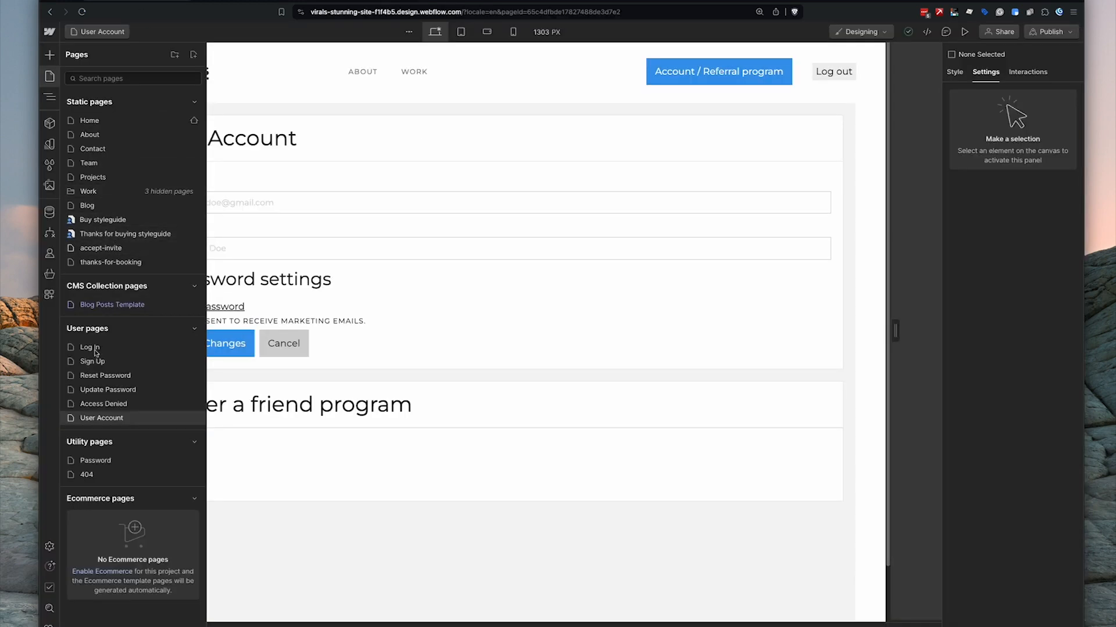
# - Paste the loader snippet into the Sign Up page's Inside <head> code and save it
pyautogui.click(110, 363)
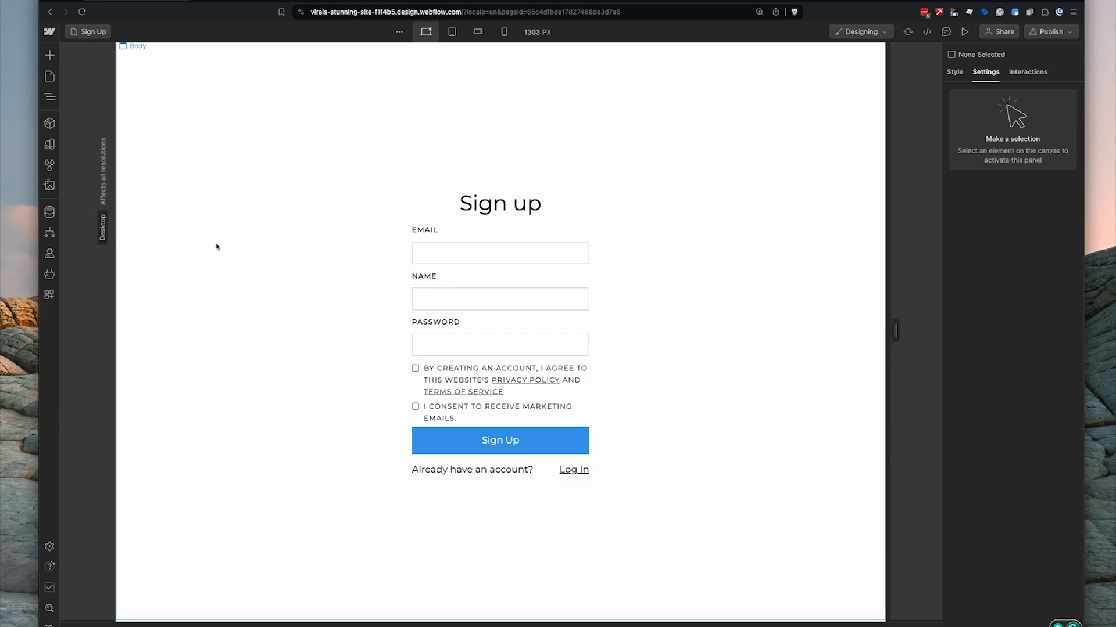
pyautogui.click(50, 77)
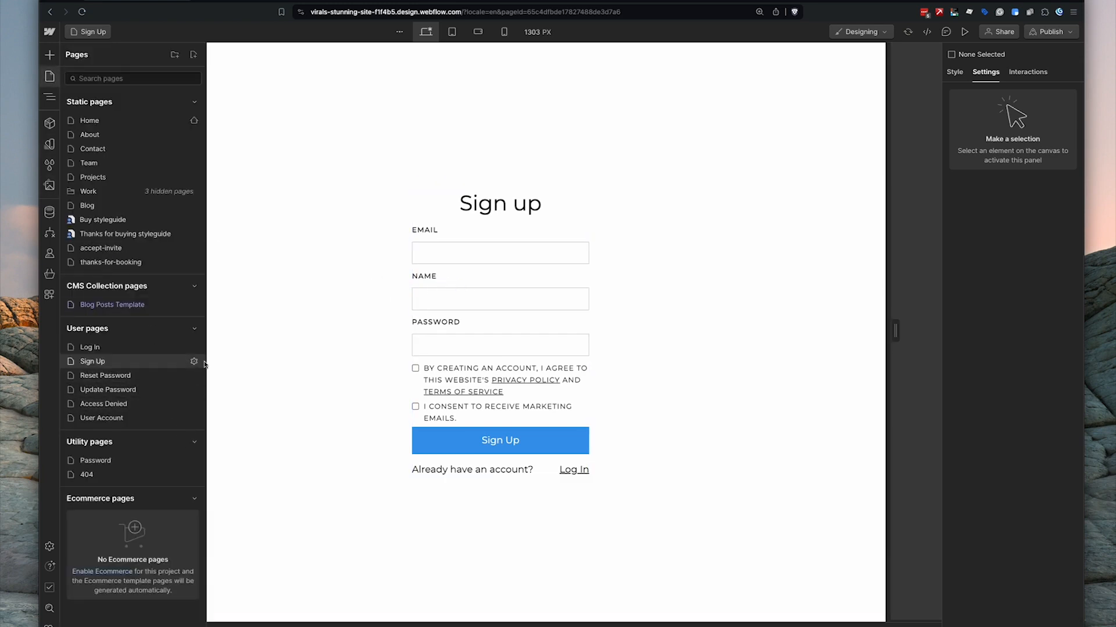
pyautogui.click(194, 361)
pyautogui.scroll(-10, 277, 407)
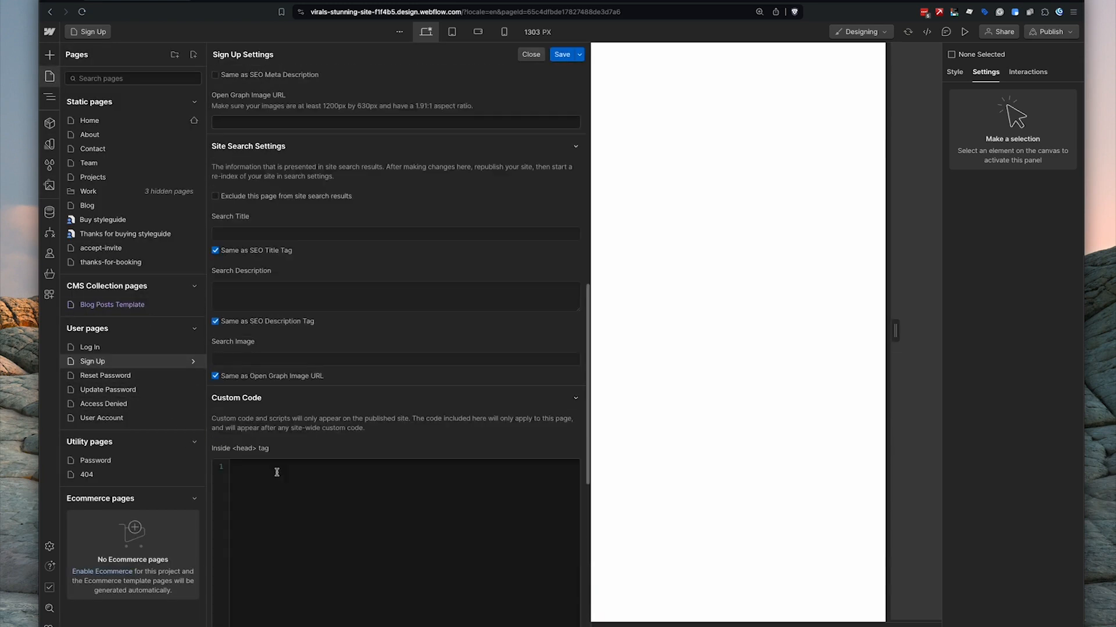
pyautogui.click(277, 473)
pyautogui.press('super+v')
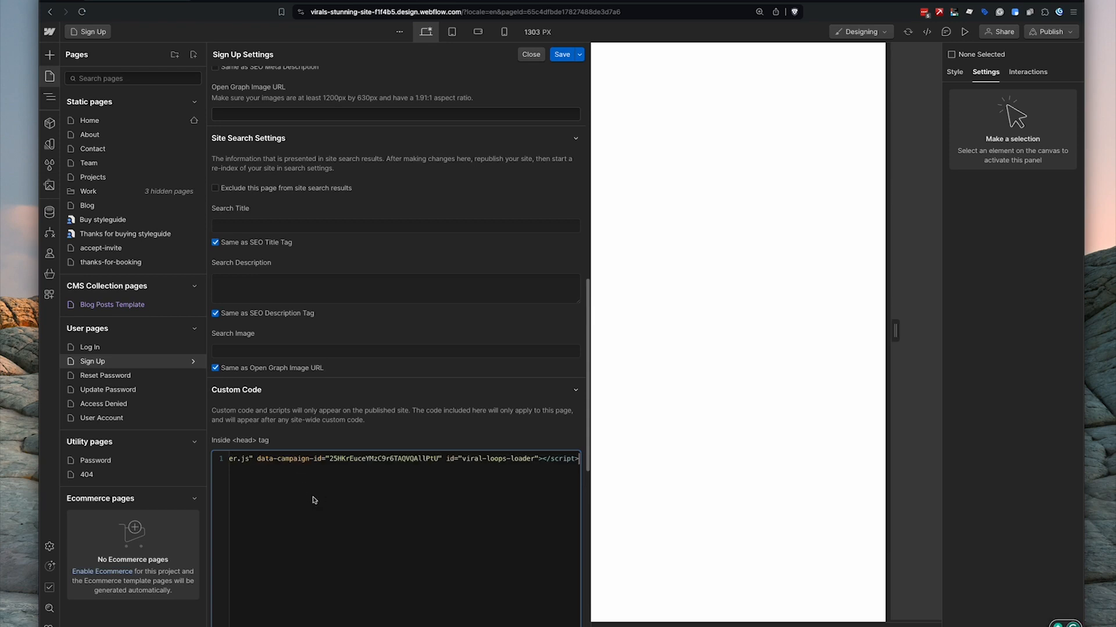
pyautogui.click(562, 56)
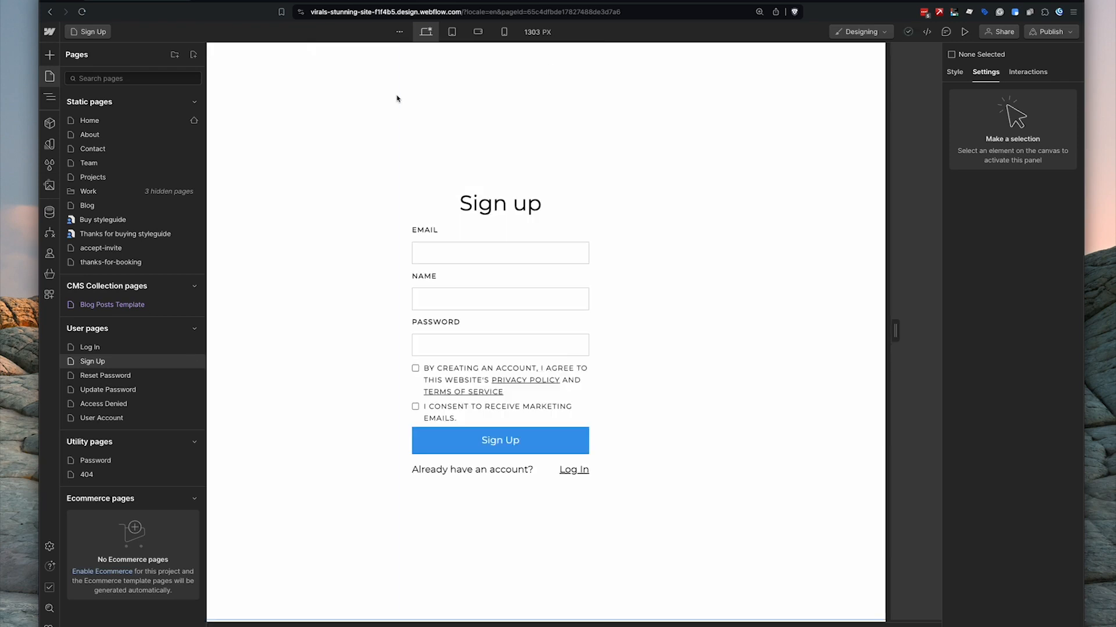
pyautogui.click(363, 1)
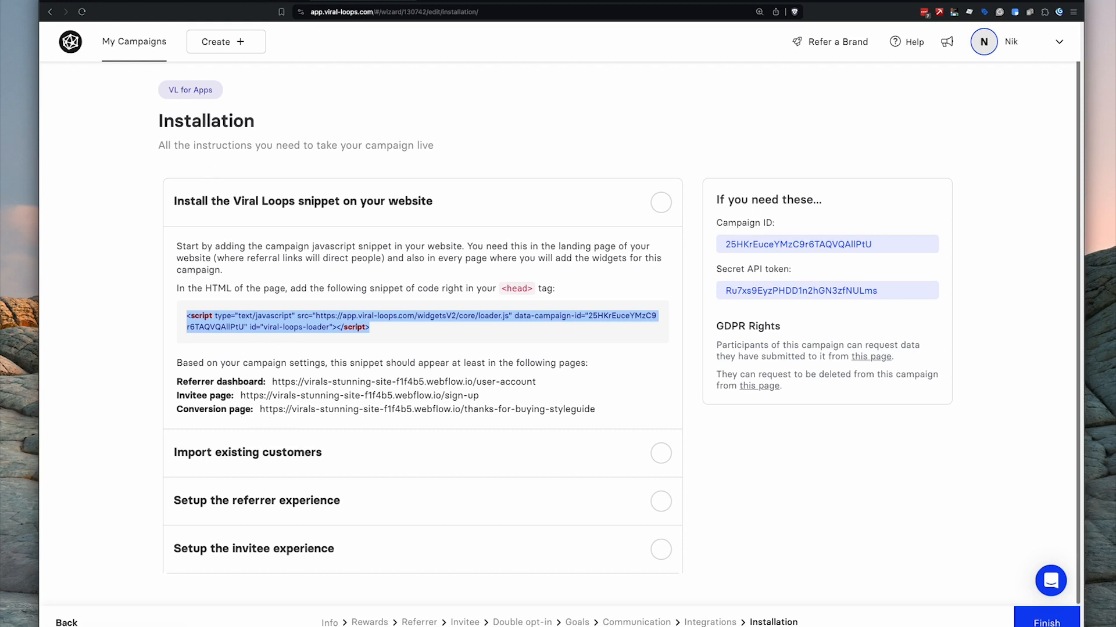
pyautogui.click(124, 1)
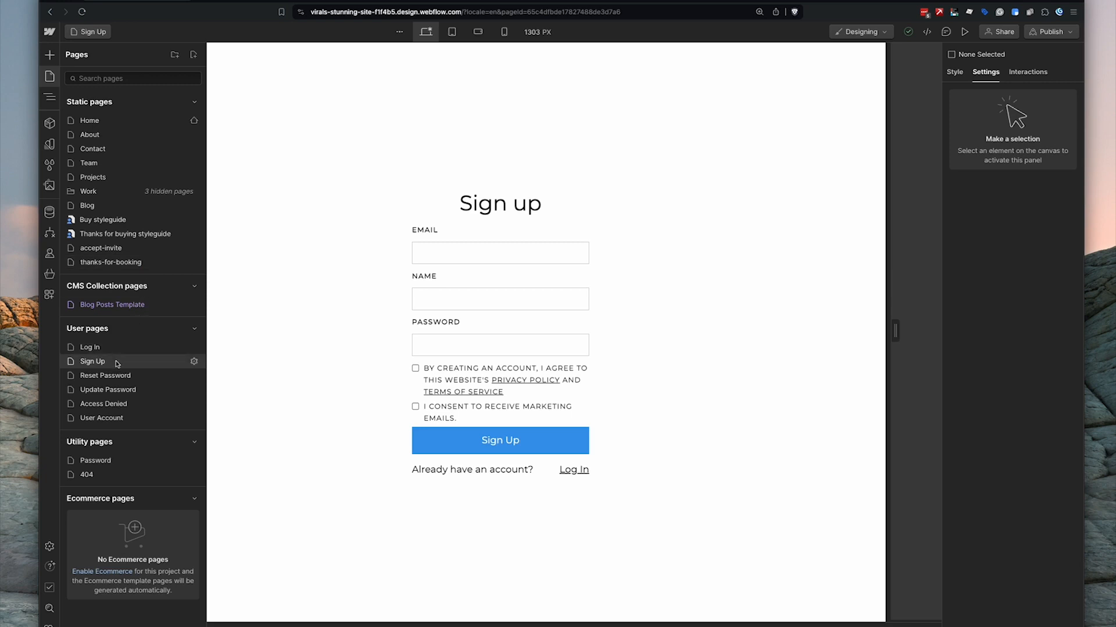
# - Add the loader snippet to the Thanks for buying styleguide page's head code and save
pyautogui.click(116, 235)
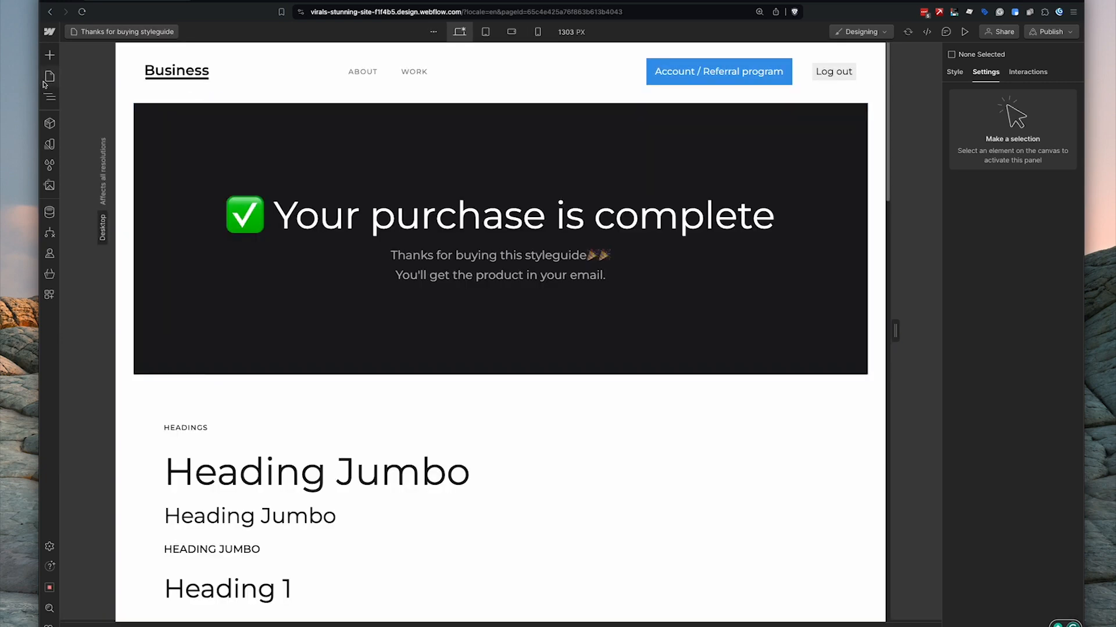
pyautogui.click(46, 81)
pyautogui.click(194, 235)
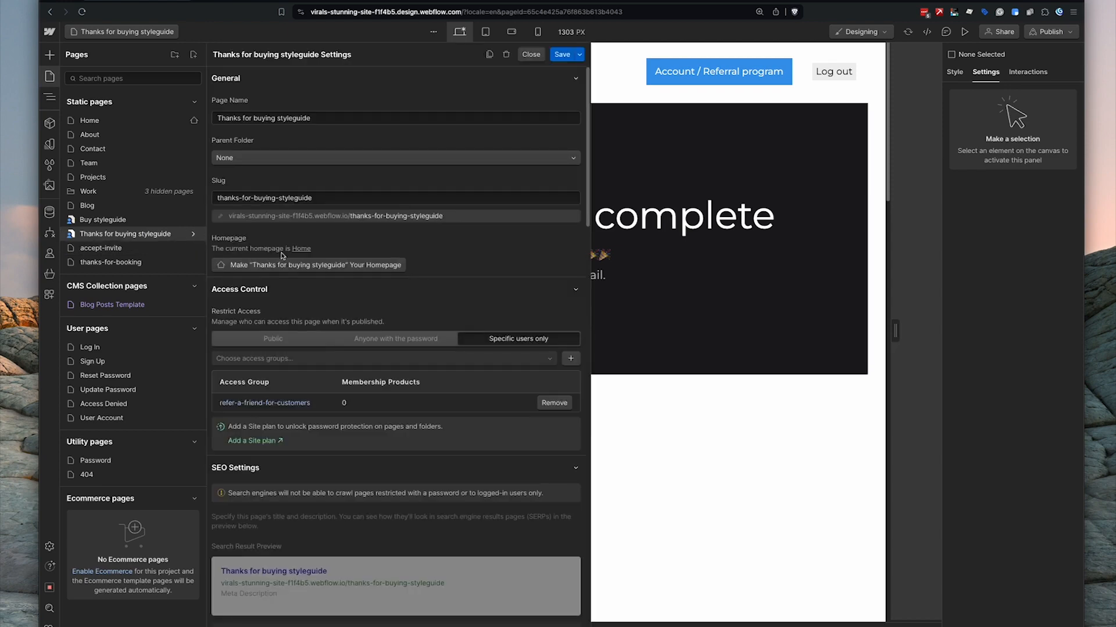
pyautogui.scroll(-10, 298, 354)
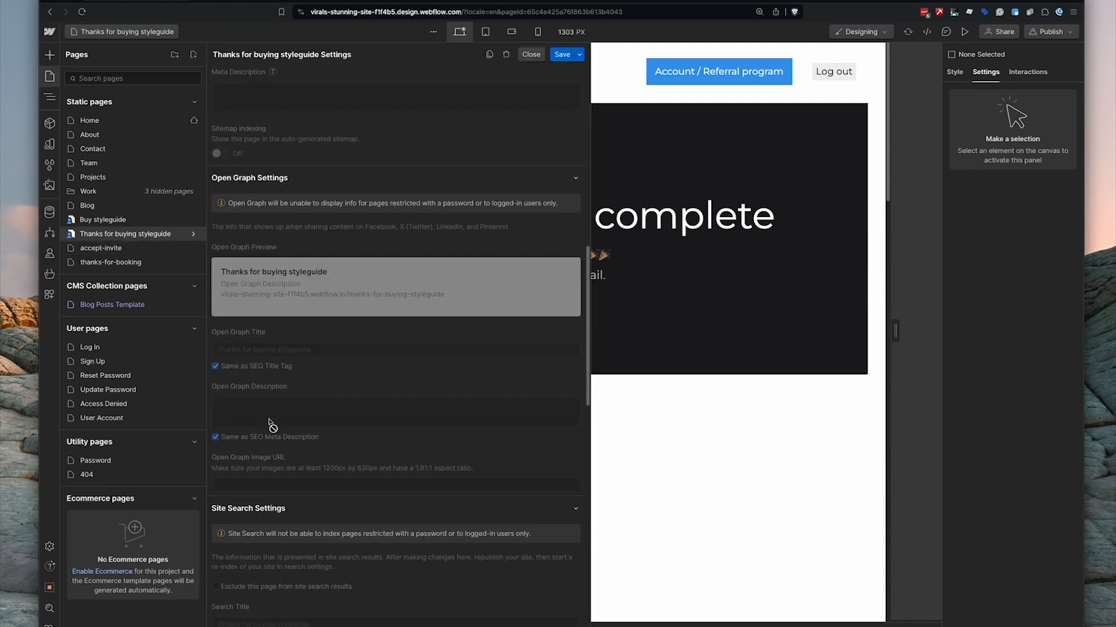
pyautogui.scroll(-8, 272, 427)
pyautogui.click(268, 444)
pyautogui.hotkey('ctrl', 'v')
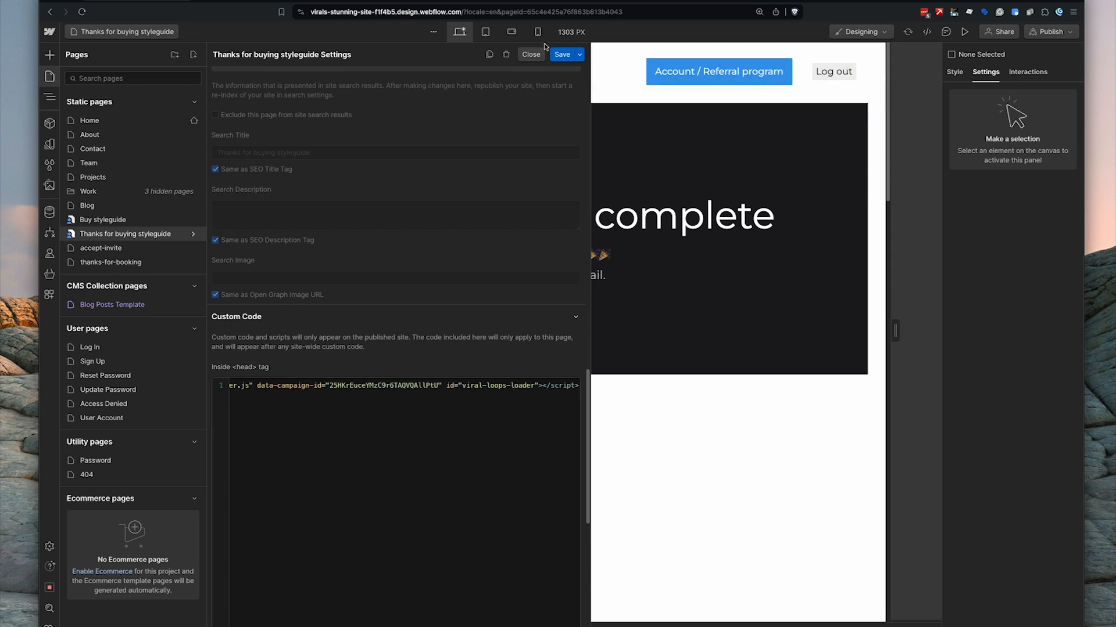
pyautogui.click(559, 54)
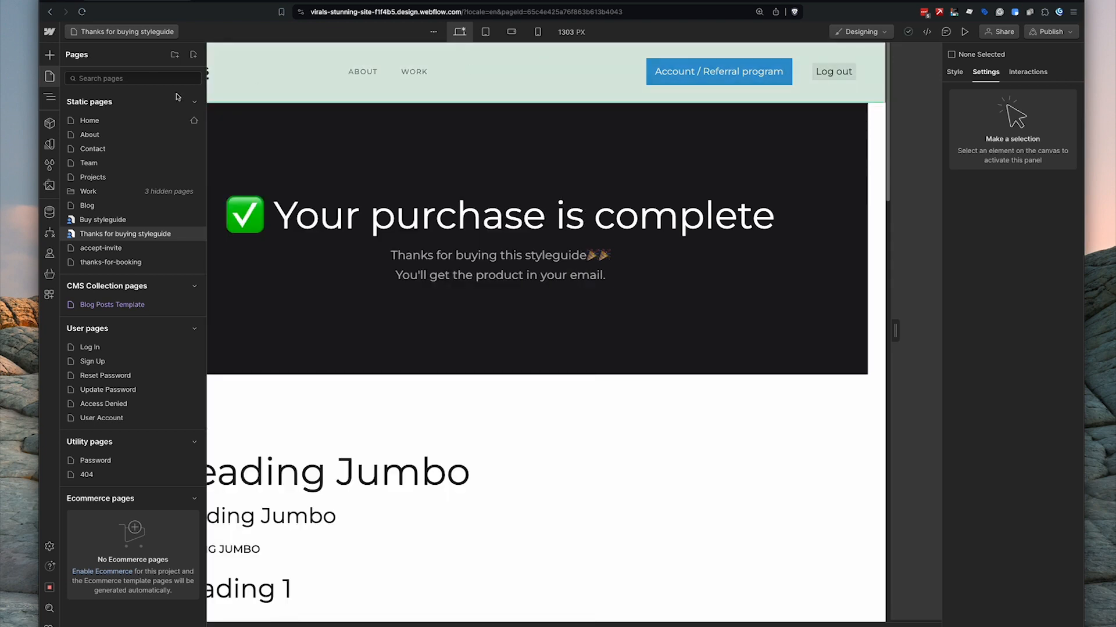
pyautogui.click(360, 2)
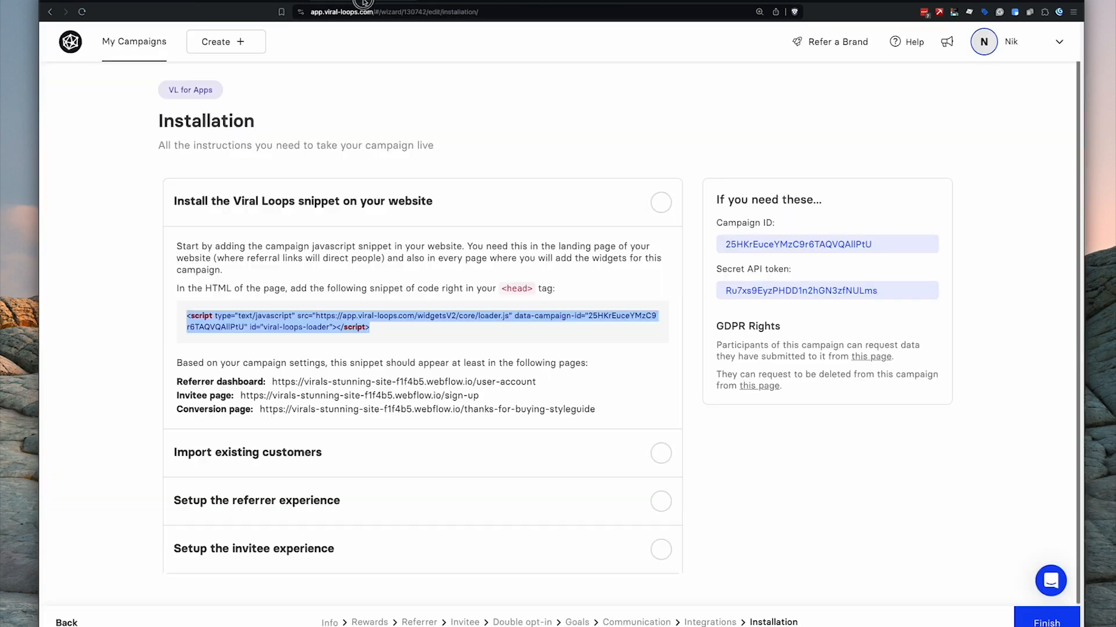
# - Mark the Install snippet step as complete in Viral Loops
pyautogui.click(662, 201)
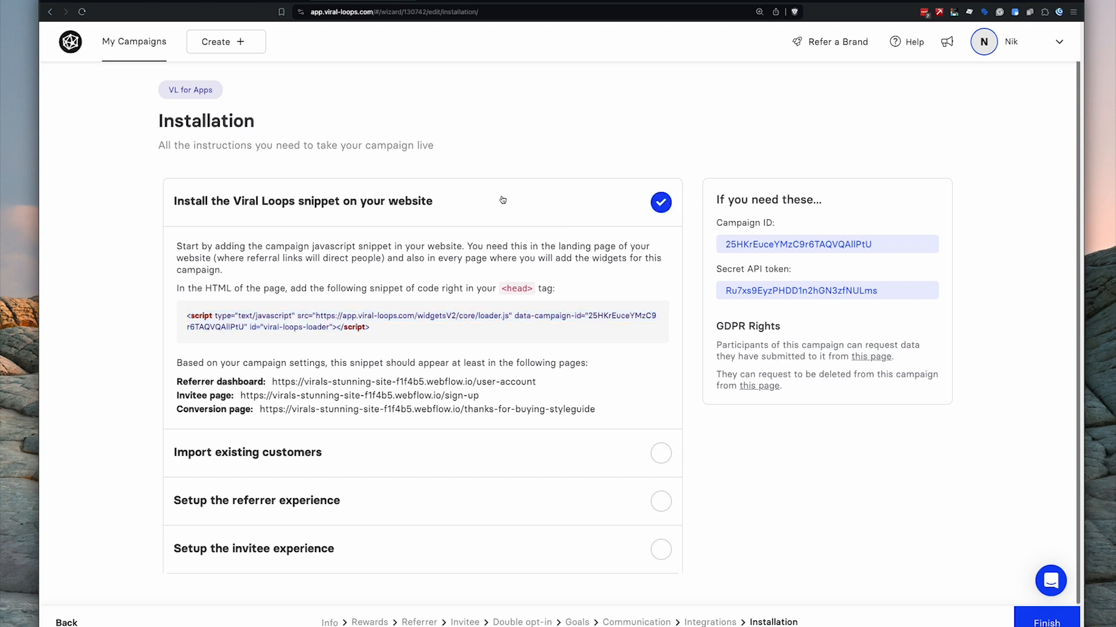
pyautogui.click(503, 200)
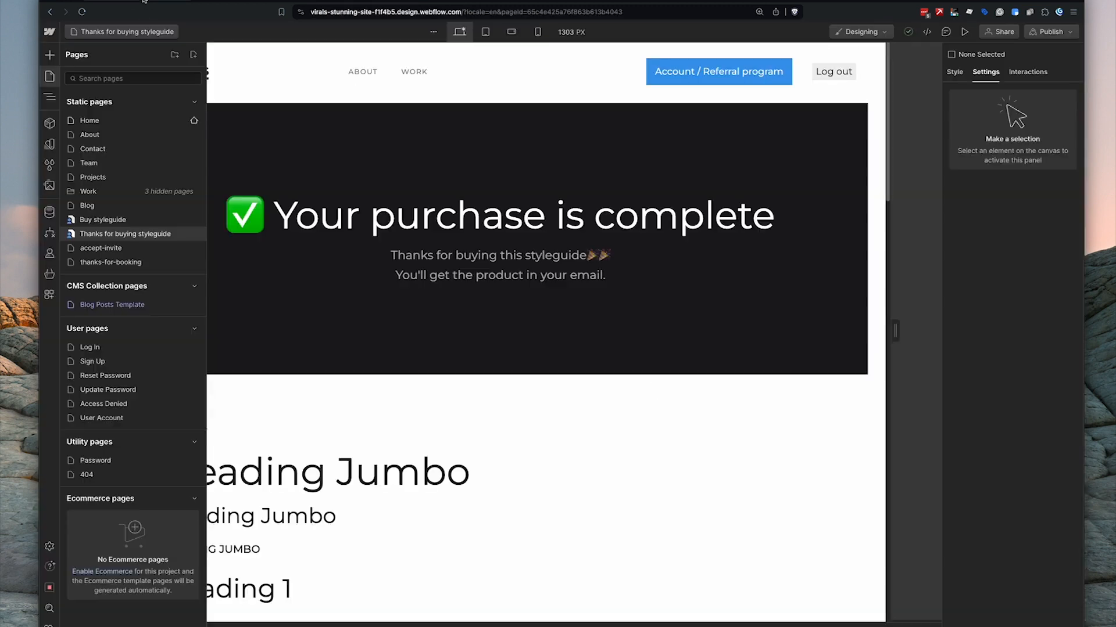
pyautogui.click(144, 5)
# - Publish the Webflow site to the staging domain, then expand Import existing customers
pyautogui.click(1050, 31)
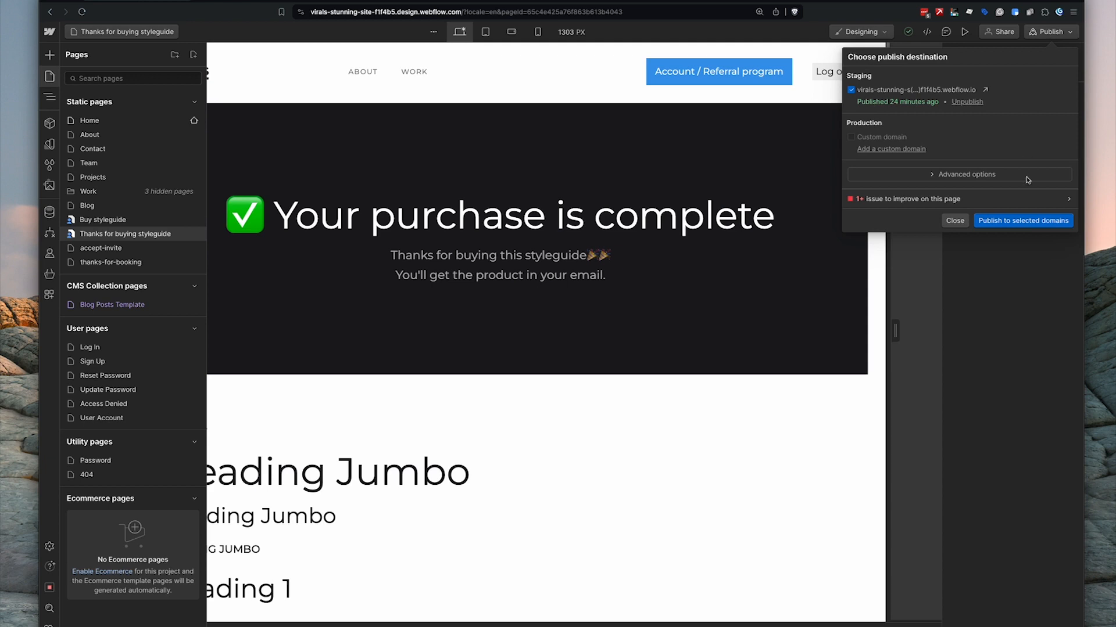
pyautogui.click(1029, 225)
pyautogui.click(368, 1)
pyautogui.click(400, 292)
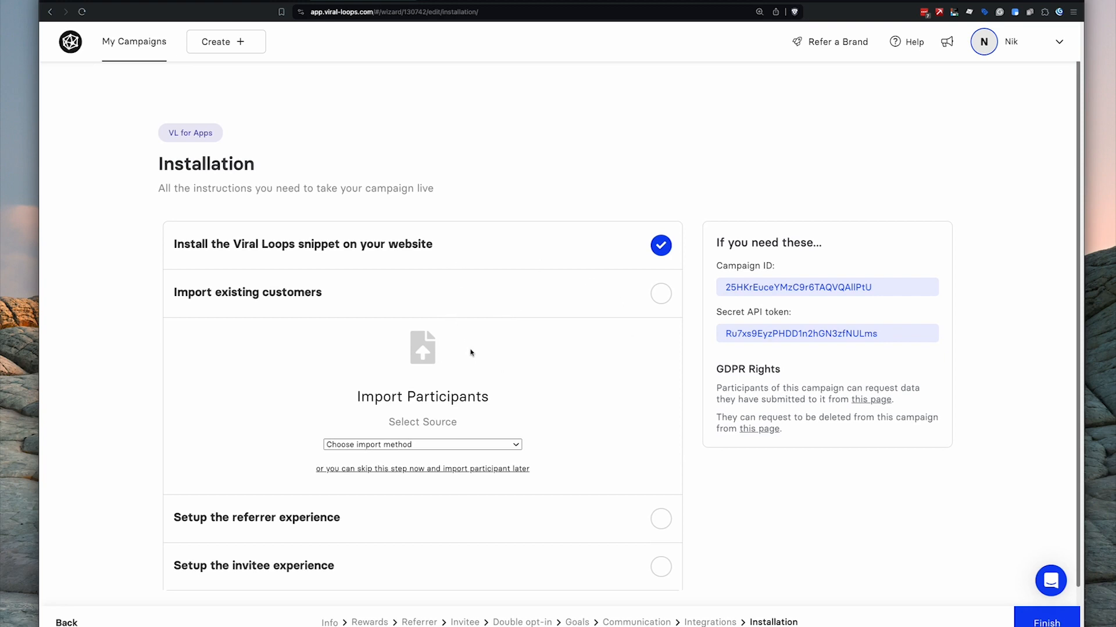
# - Copy the Form Widget embed code from 'Setup the referrer experience' and open Webflow's User Account page
pyautogui.click(467, 296)
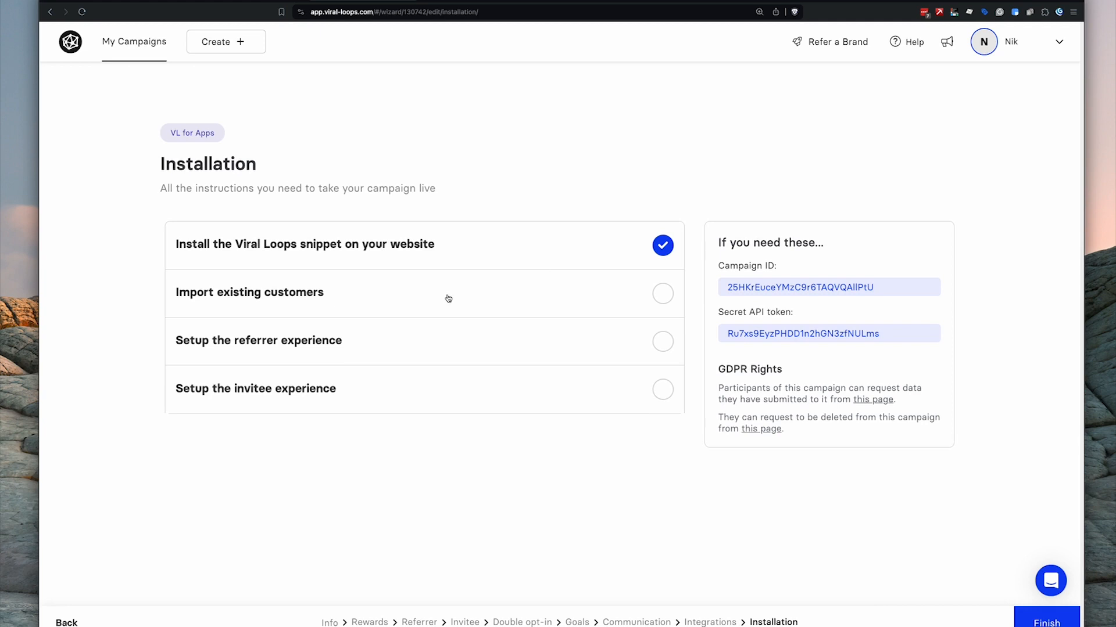
pyautogui.click(332, 347)
pyautogui.scroll(-2, 349, 343)
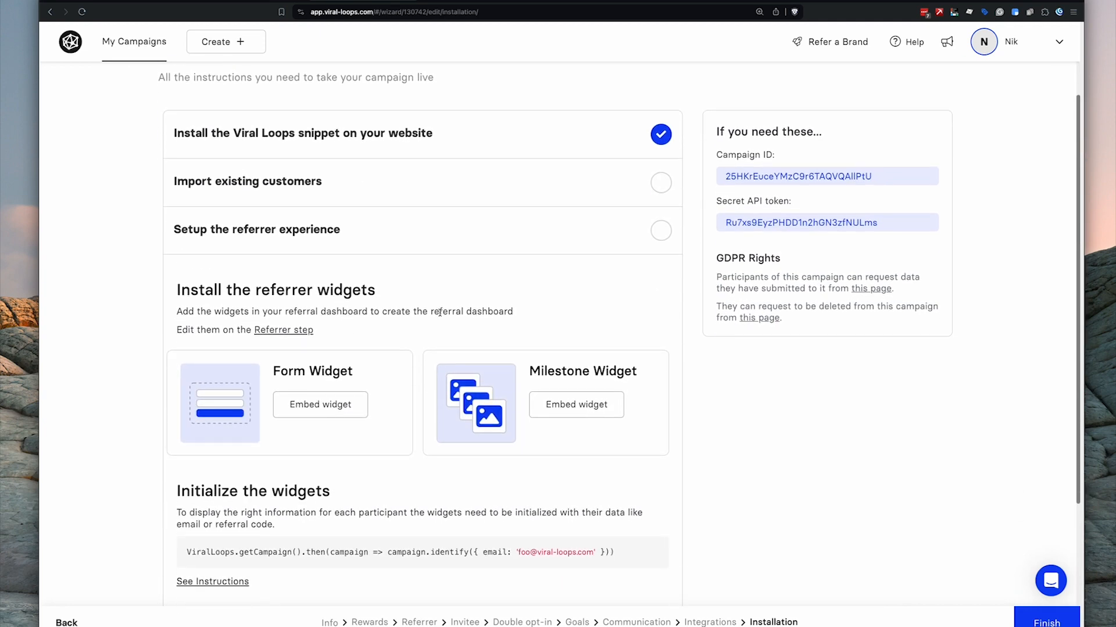
pyautogui.click(330, 410)
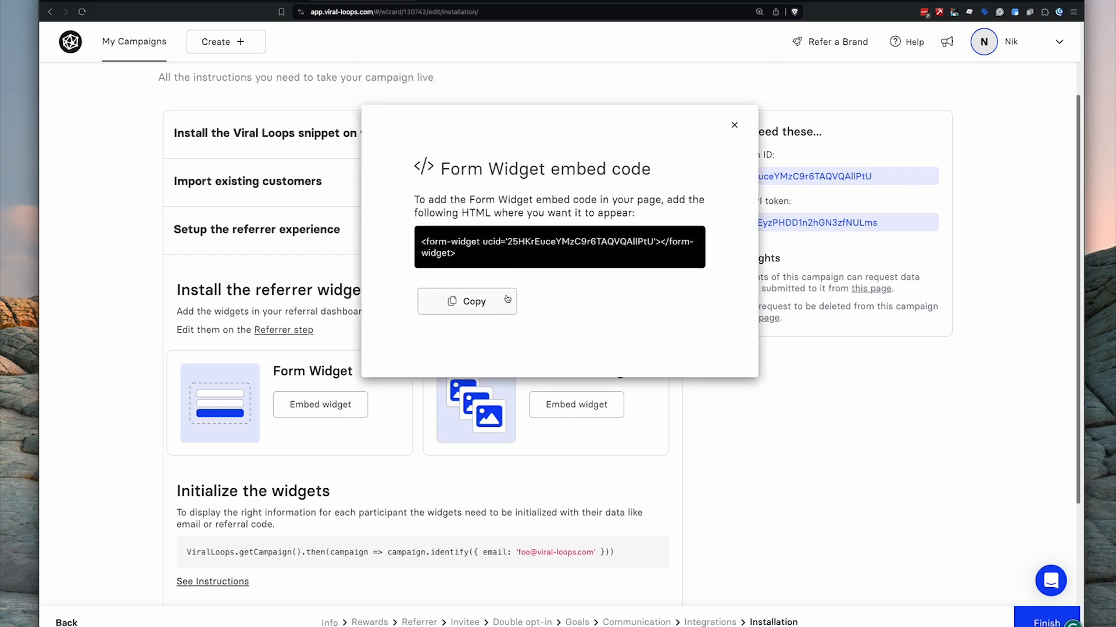
pyautogui.click(489, 303)
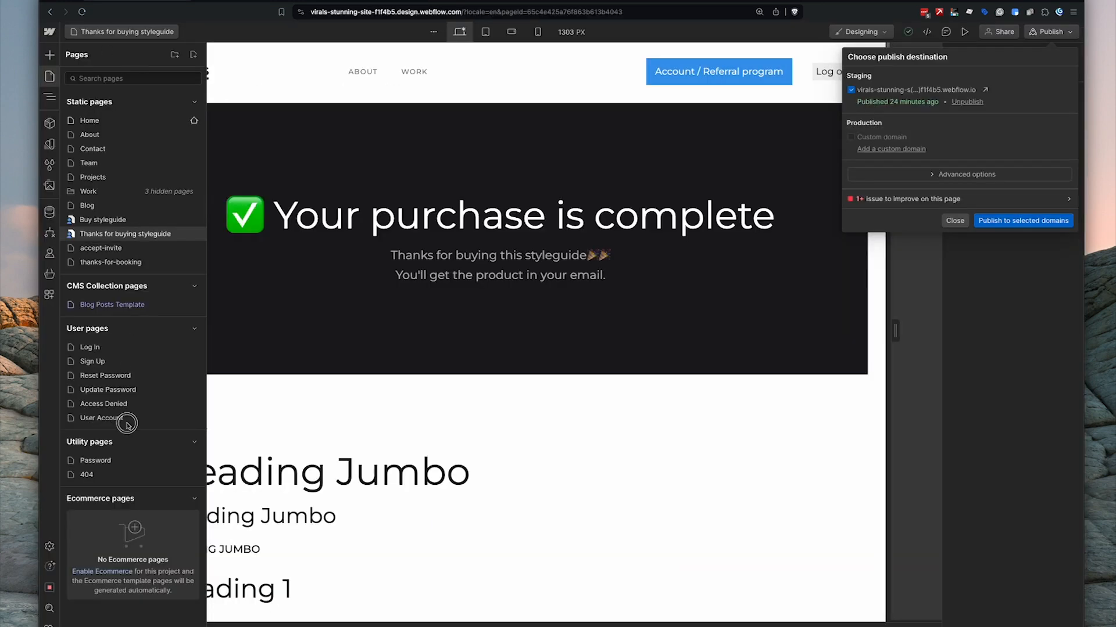
pyautogui.click(124, 422)
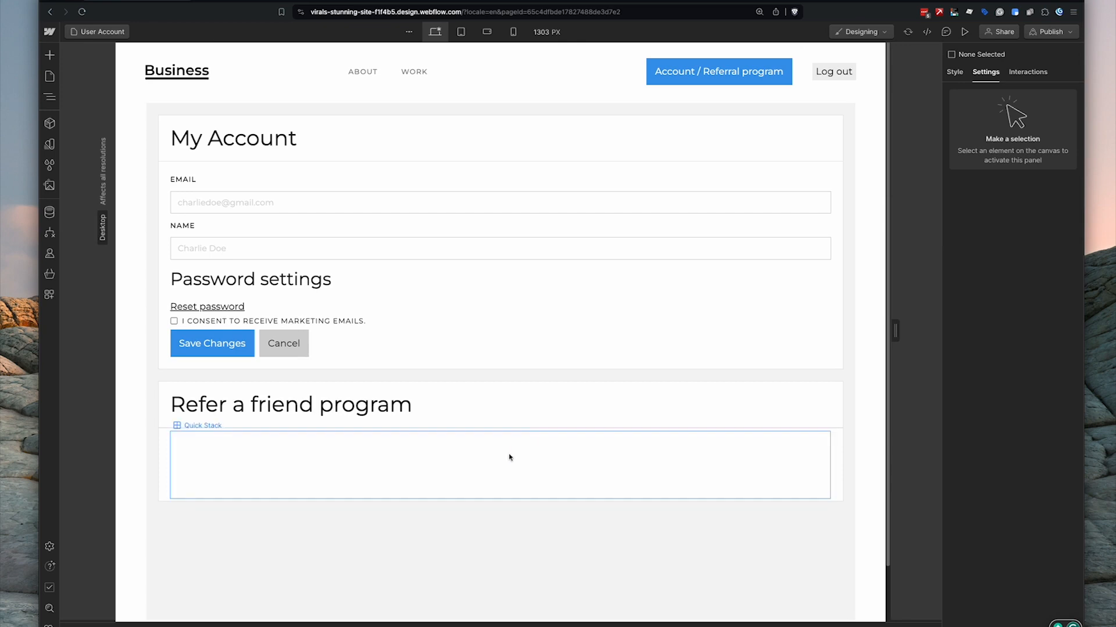
# - Paste the Form Widget code into the Refer a friend section's first HTML Embed
pyautogui.click(311, 473)
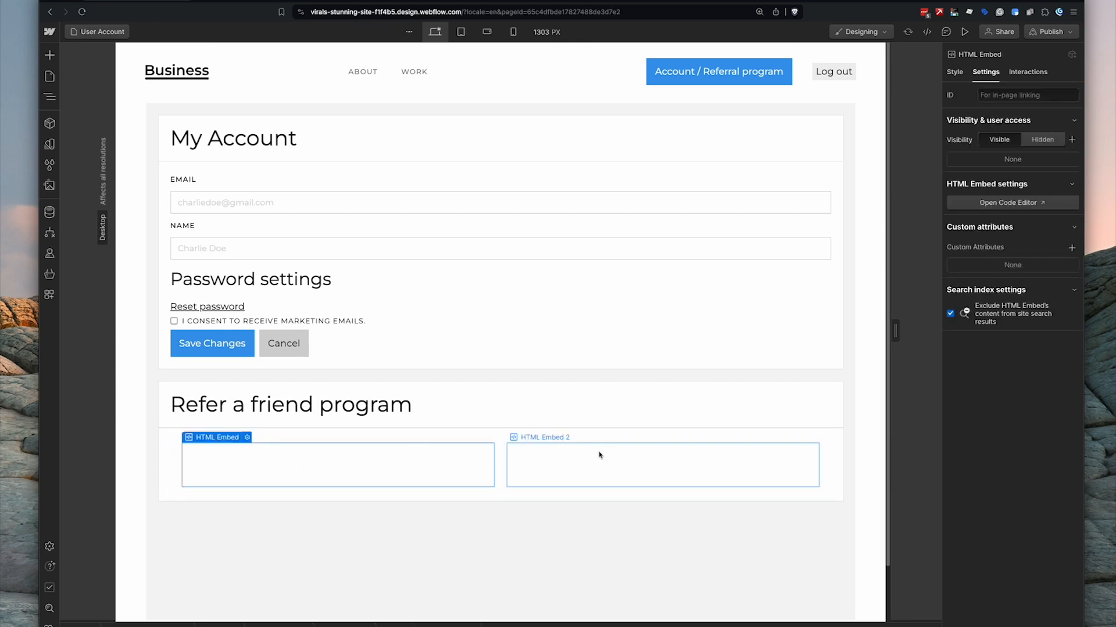
pyautogui.scroll(-2, 273, 446)
pyautogui.click(247, 389)
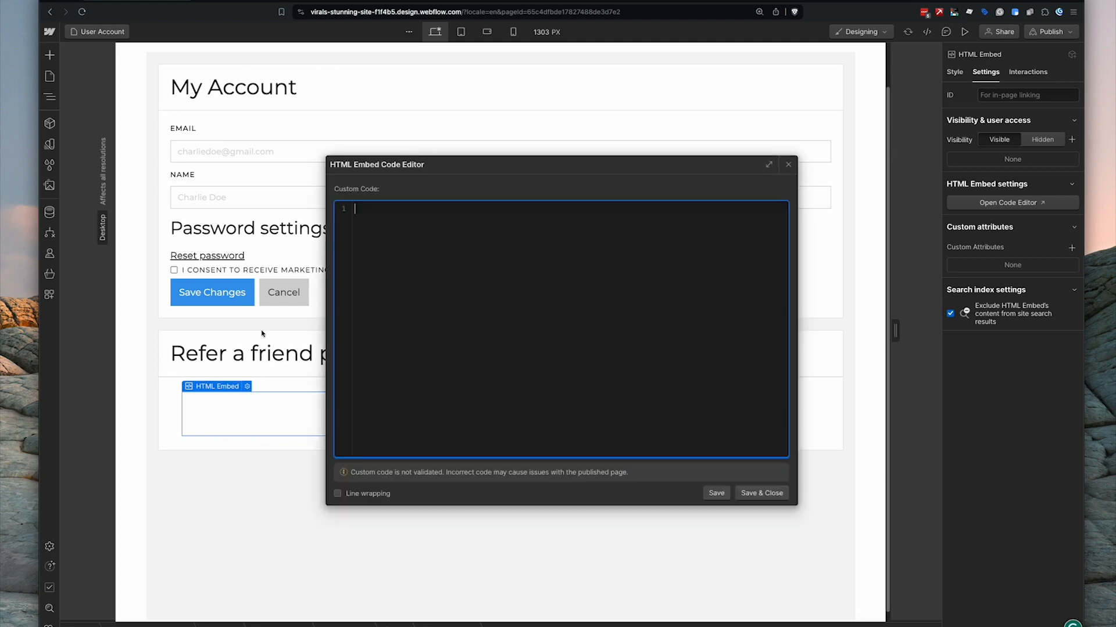
pyautogui.hotkey('ctrl', 'v')
pyautogui.click(773, 499)
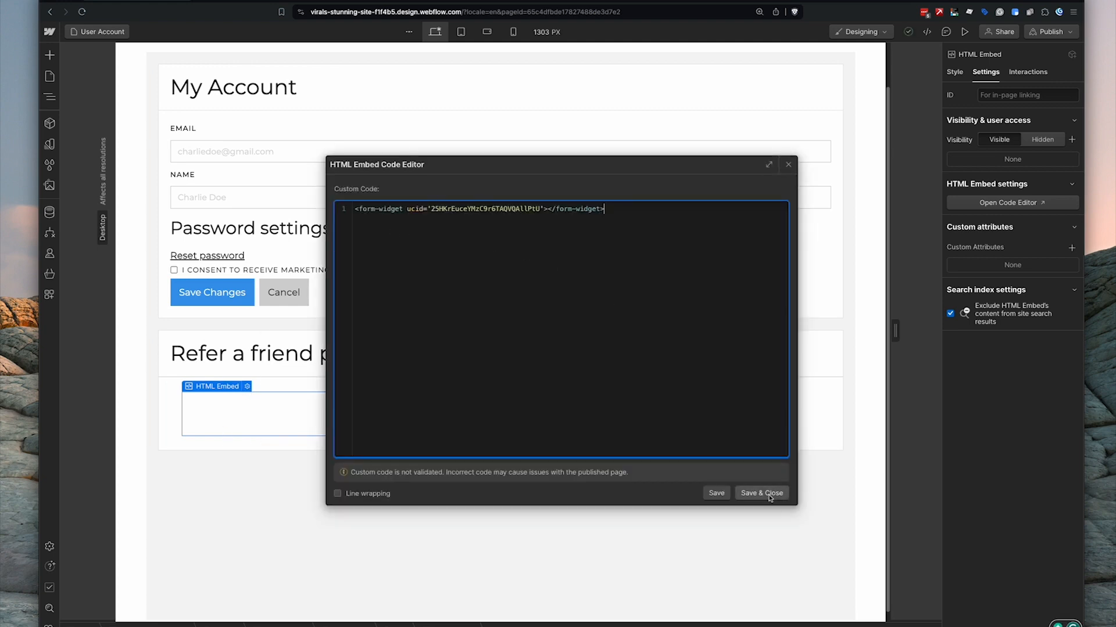
# - Put the Milestone Widget code into HTML Embed 2 and publish to the staging domain
pyautogui.click(643, 416)
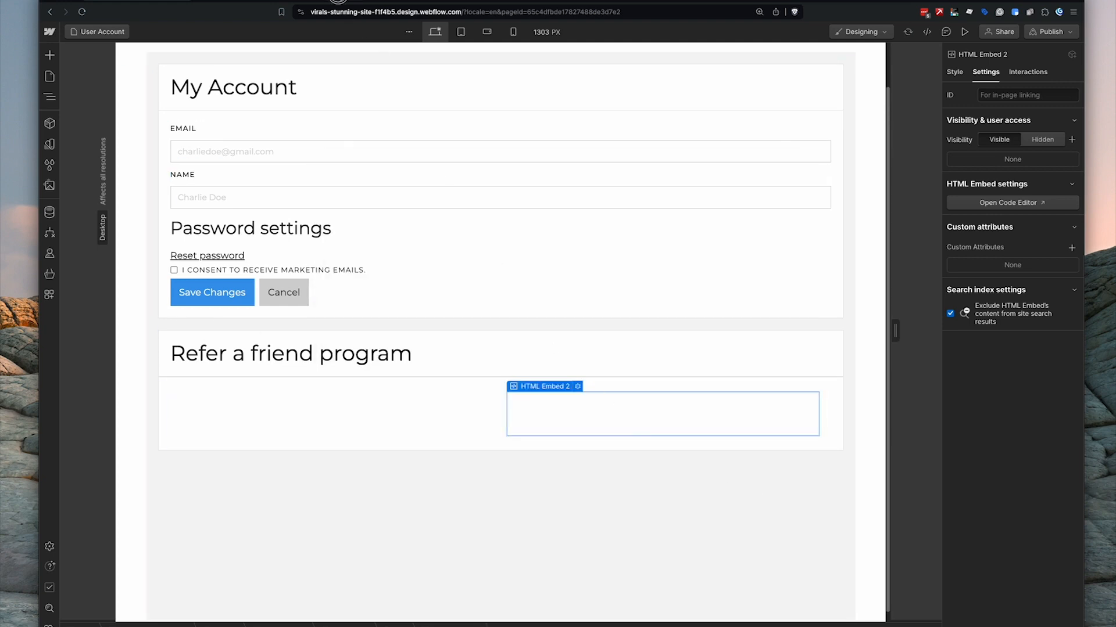
pyautogui.click(340, 3)
pyautogui.click(734, 125)
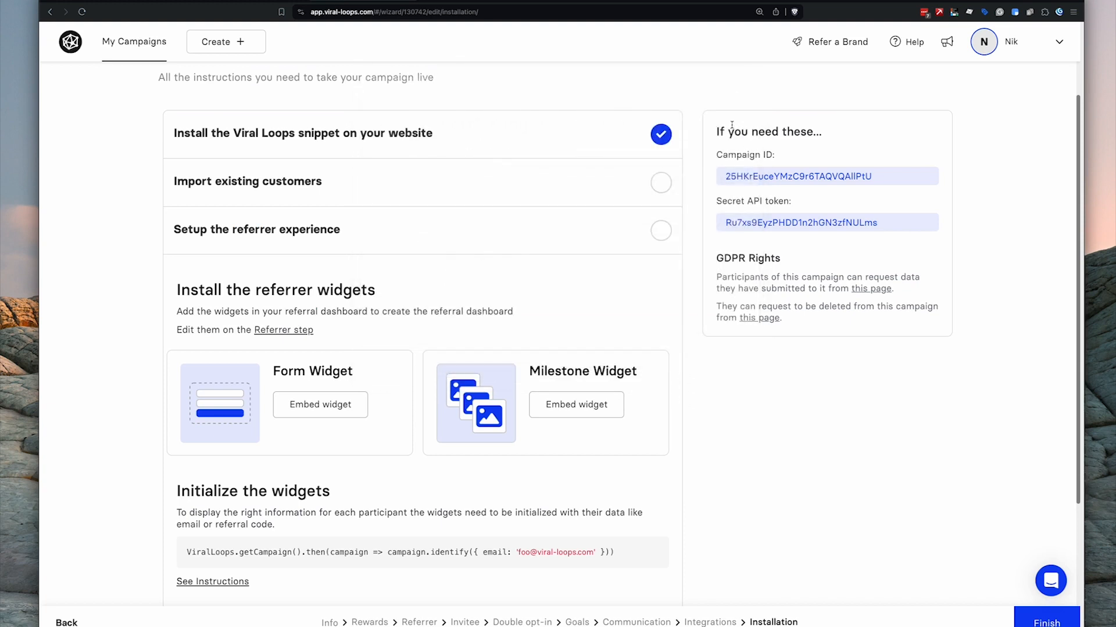
pyautogui.click(570, 405)
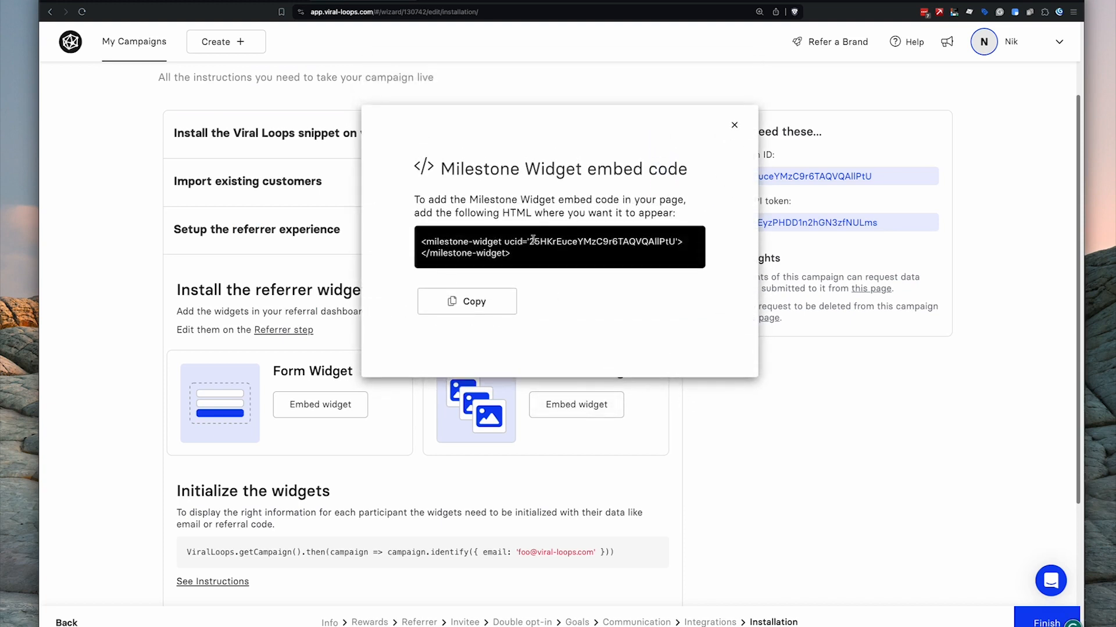
pyautogui.click(450, 301)
pyautogui.click(114, 2)
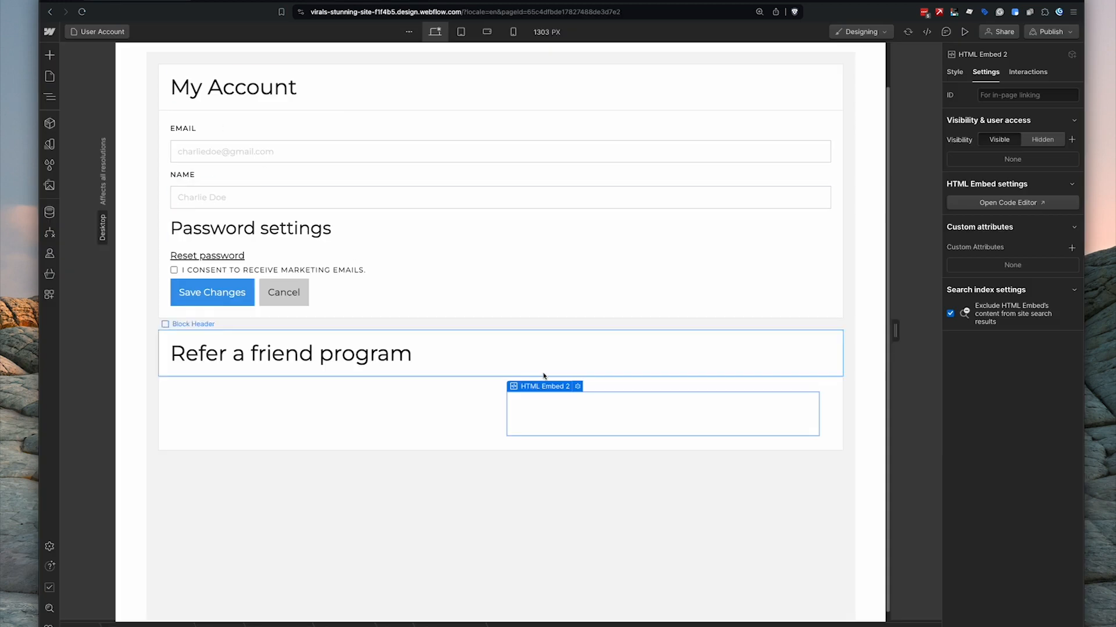
pyautogui.doubleClick(578, 386)
pyautogui.press('super+v')
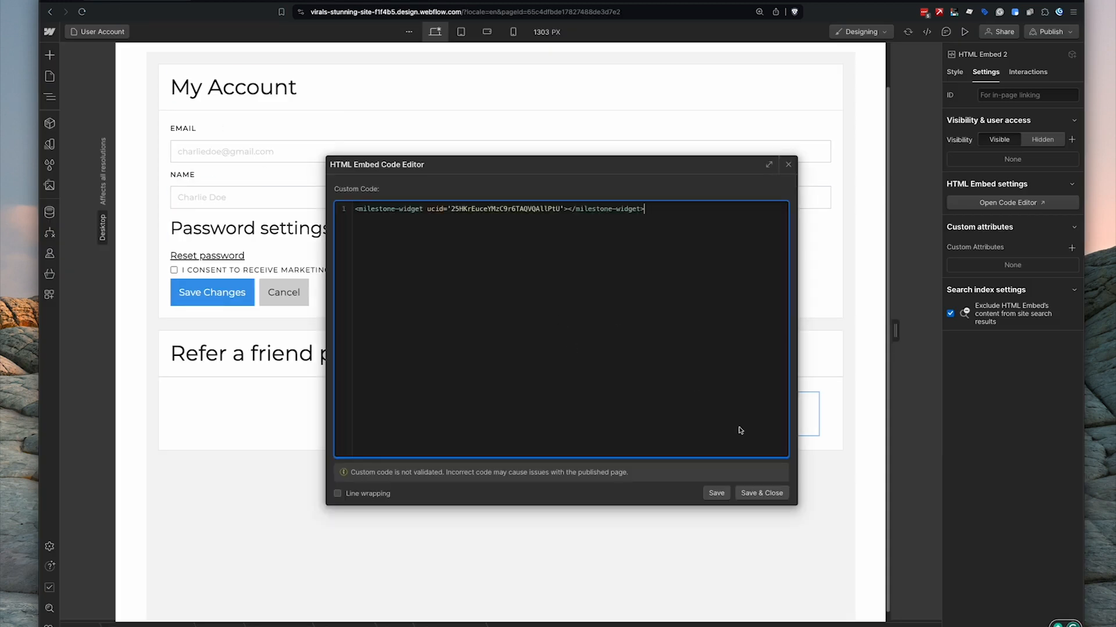
pyautogui.click(761, 494)
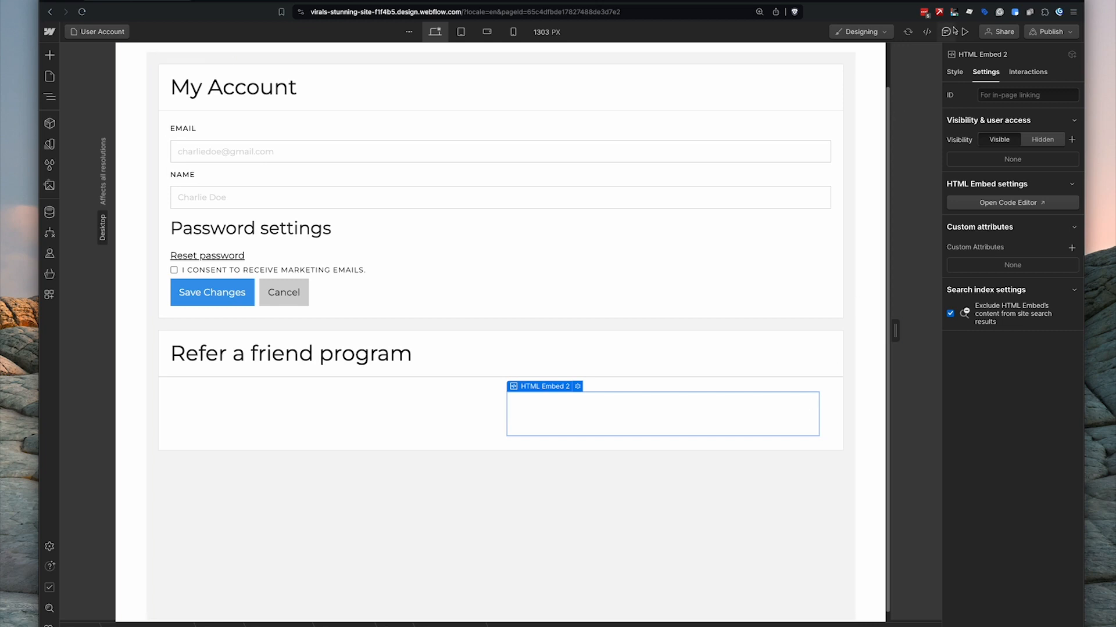
pyautogui.click(1052, 31)
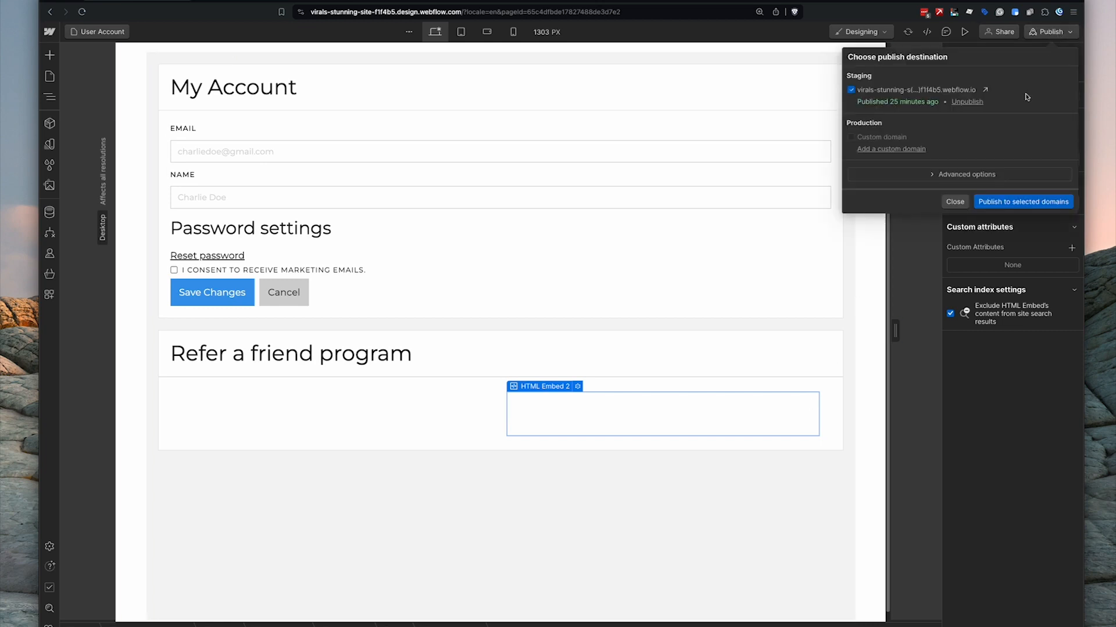
pyautogui.click(1025, 203)
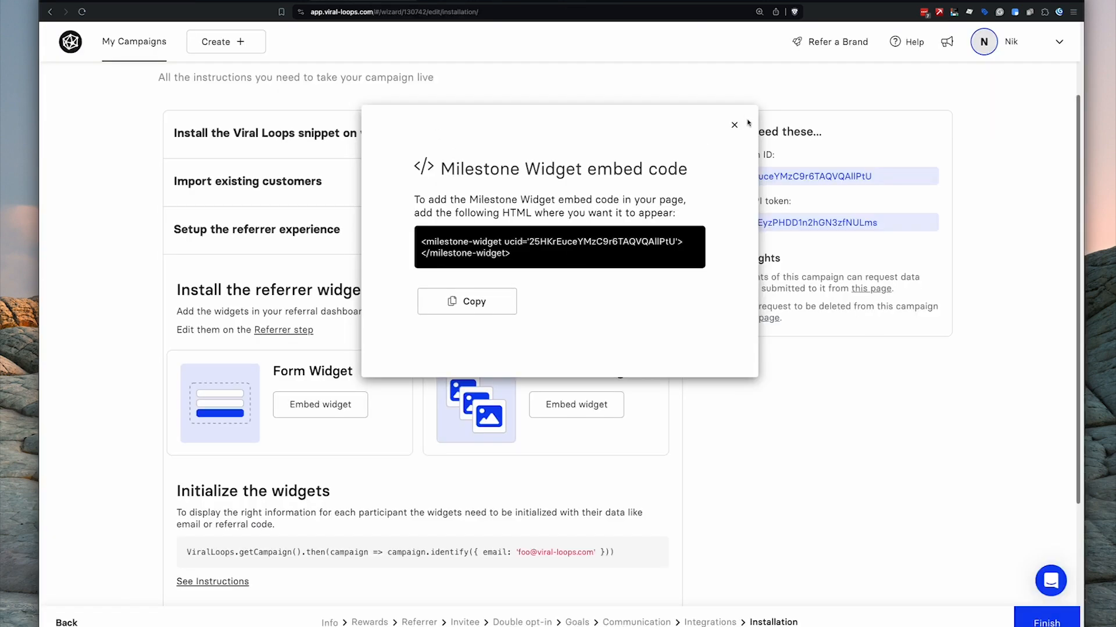
# - Close the Milestone Widget dialog and review the identify script and its example email
pyautogui.click(737, 125)
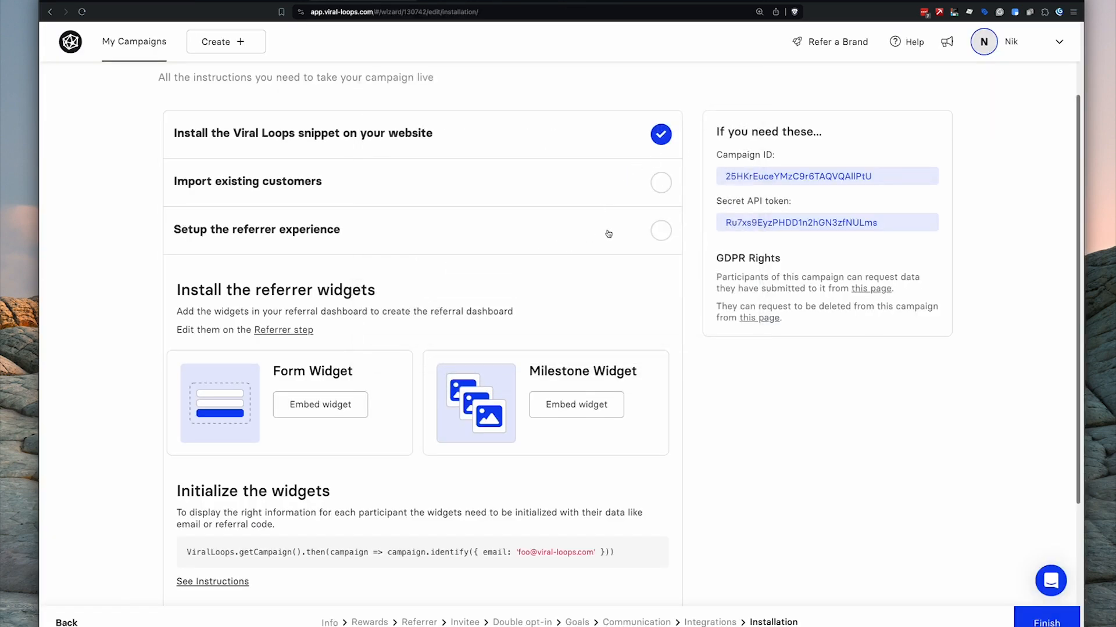
pyautogui.scroll(-1, 609, 234)
pyautogui.scroll(-1, 609, 234)
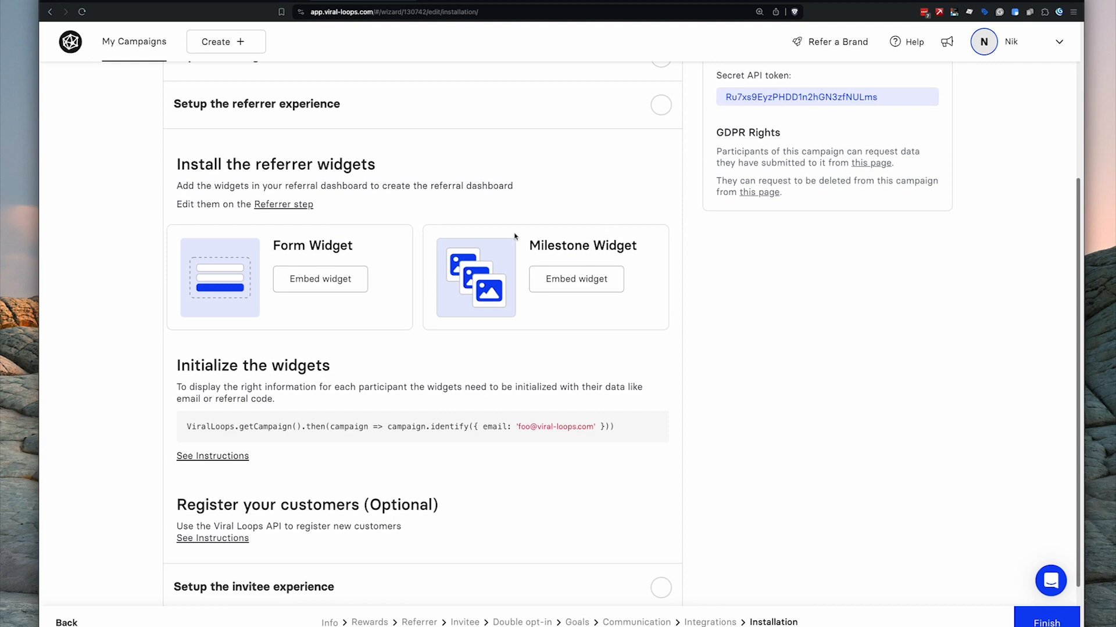
pyautogui.scroll(-1, 514, 237)
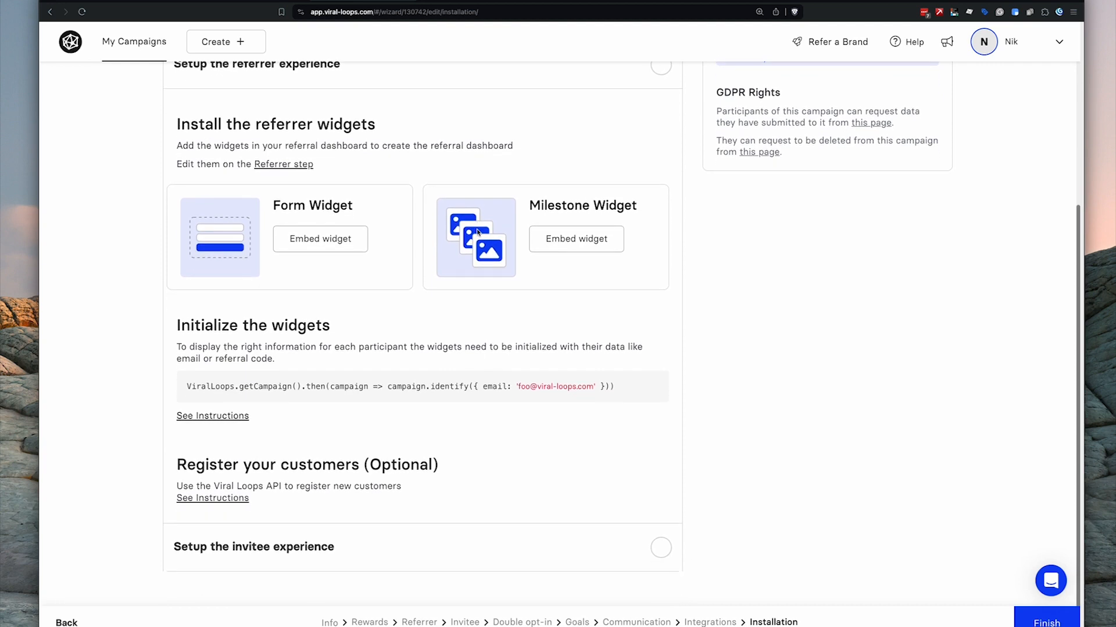
pyautogui.tripleClick(294, 385)
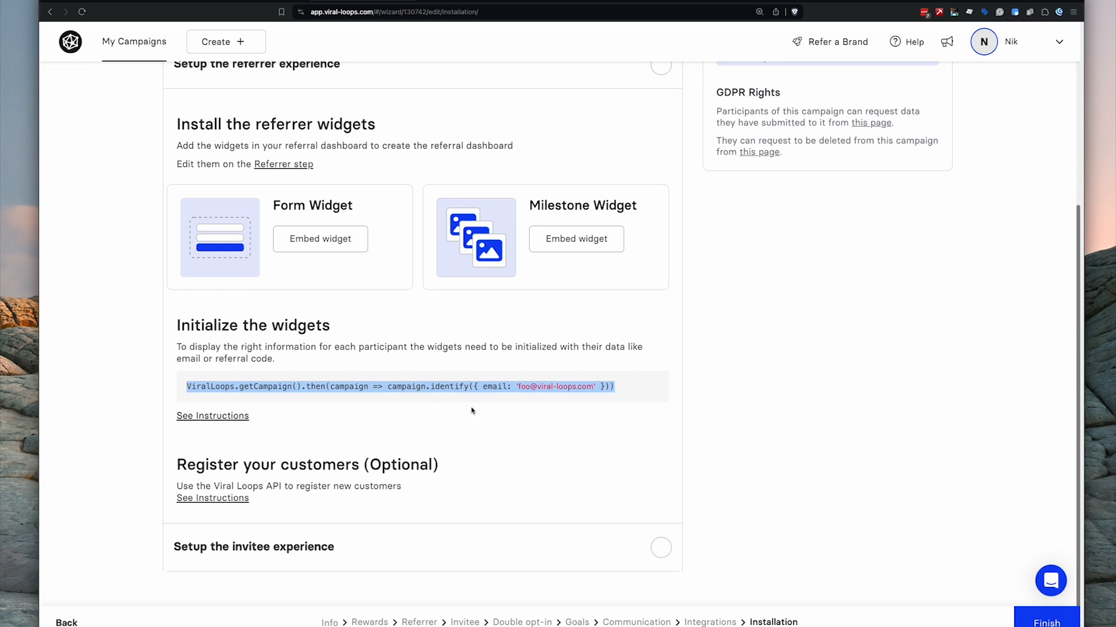
pyautogui.click(498, 399)
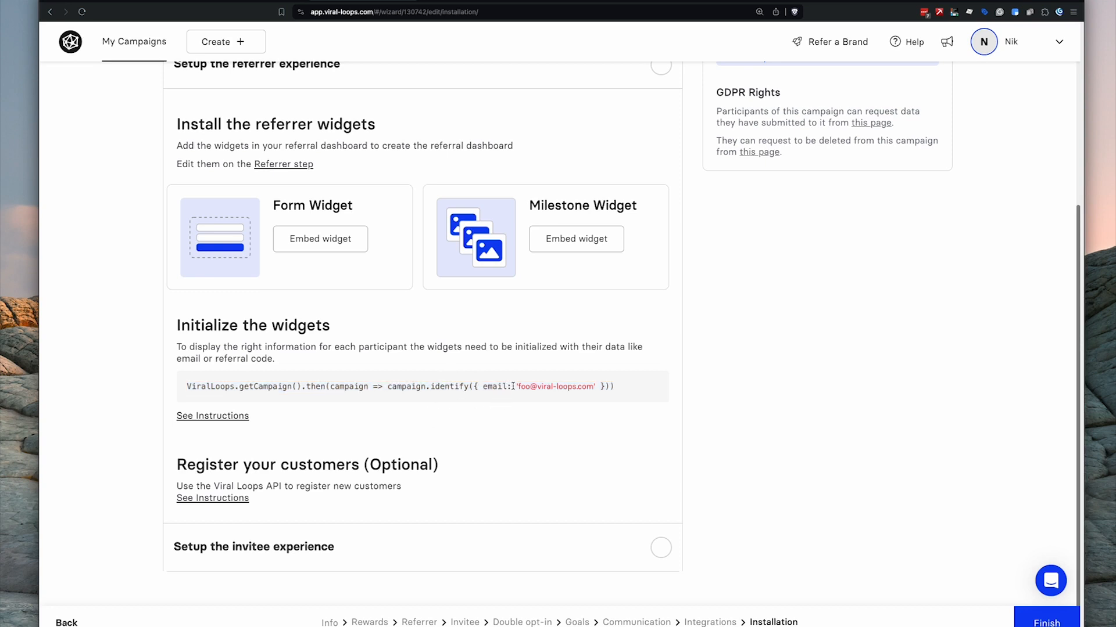
pyautogui.moveTo(512, 386)
pyautogui.mouseDown()
pyautogui.moveTo(598, 387)
pyautogui.moveTo(513, 387)
pyautogui.mouseUp()
pyautogui.click(595, 387)
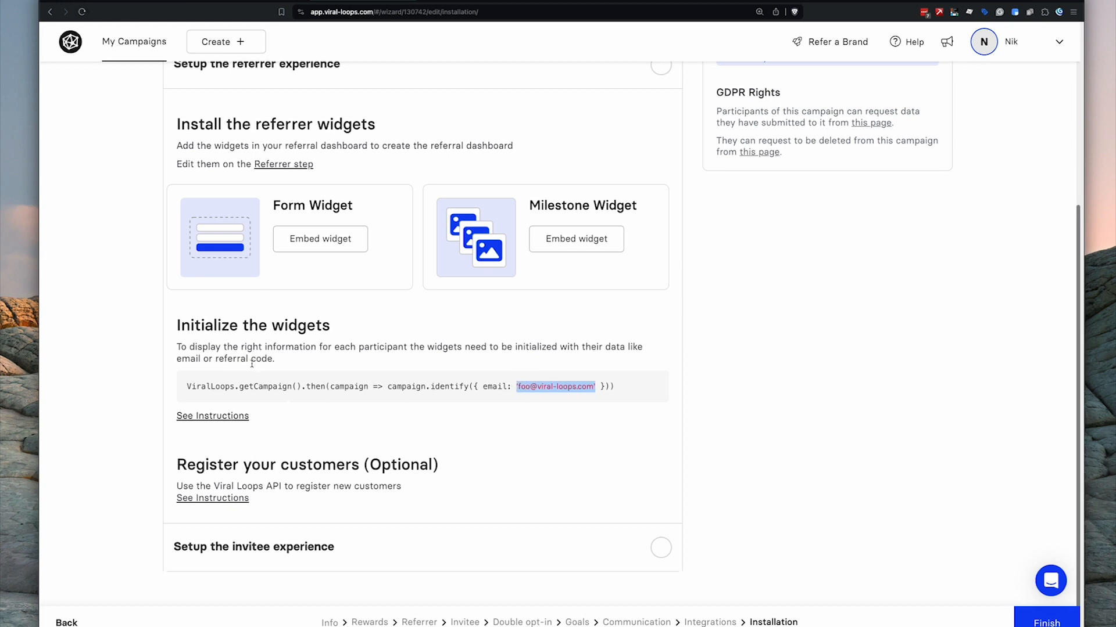
pyautogui.click(139, 1)
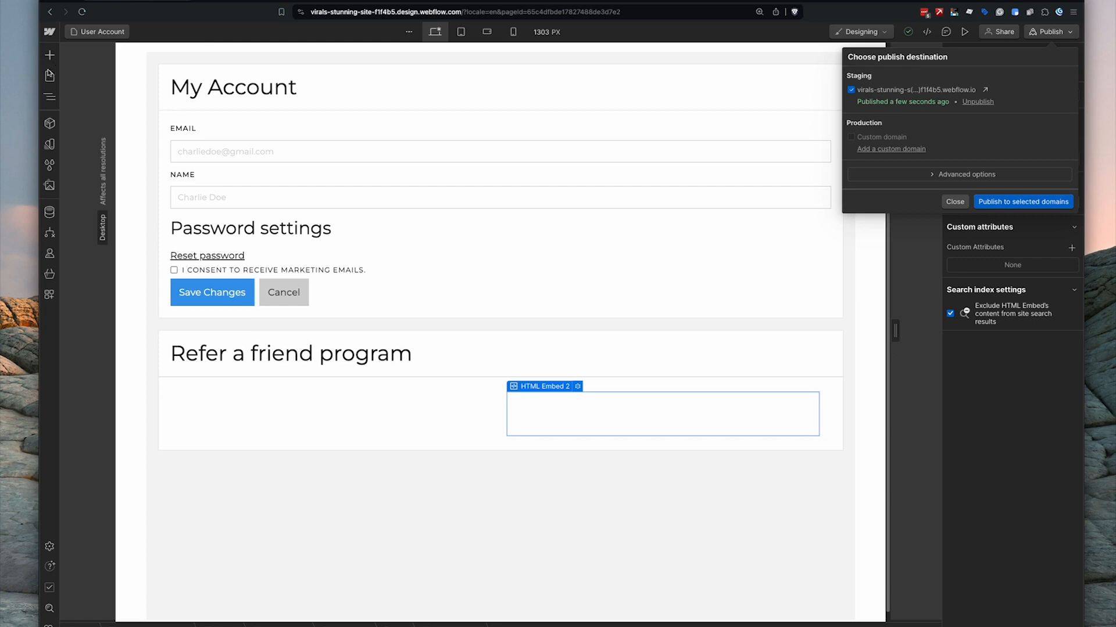
# - Review the User Account head script's uemail lookup and identify call, then save the settings
pyautogui.click(50, 76)
pyautogui.click(193, 418)
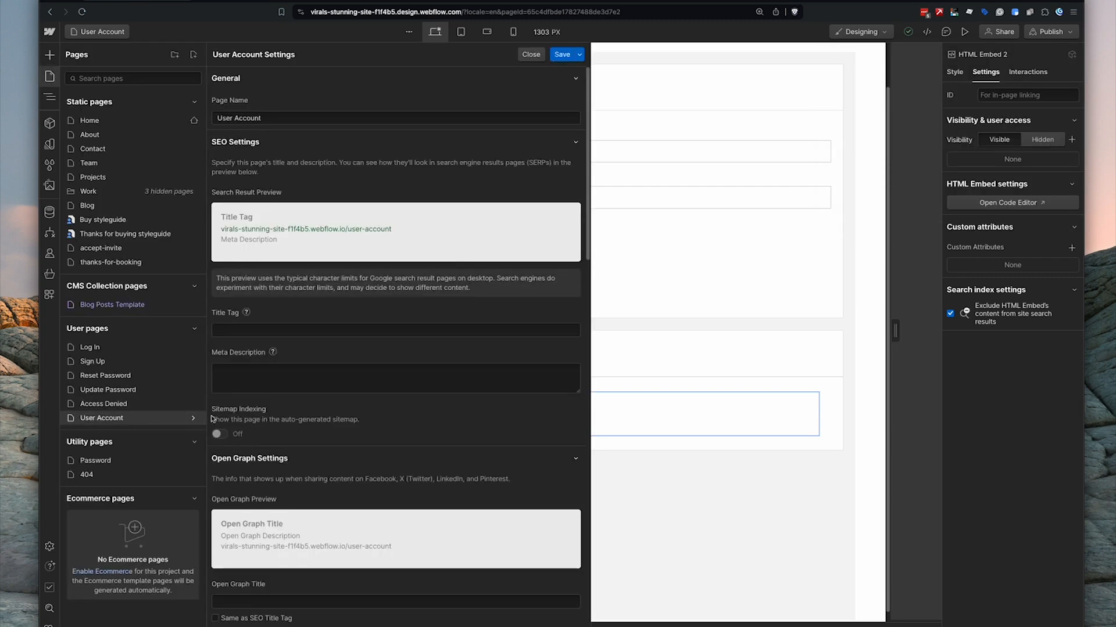
pyautogui.scroll(-20, 360, 412)
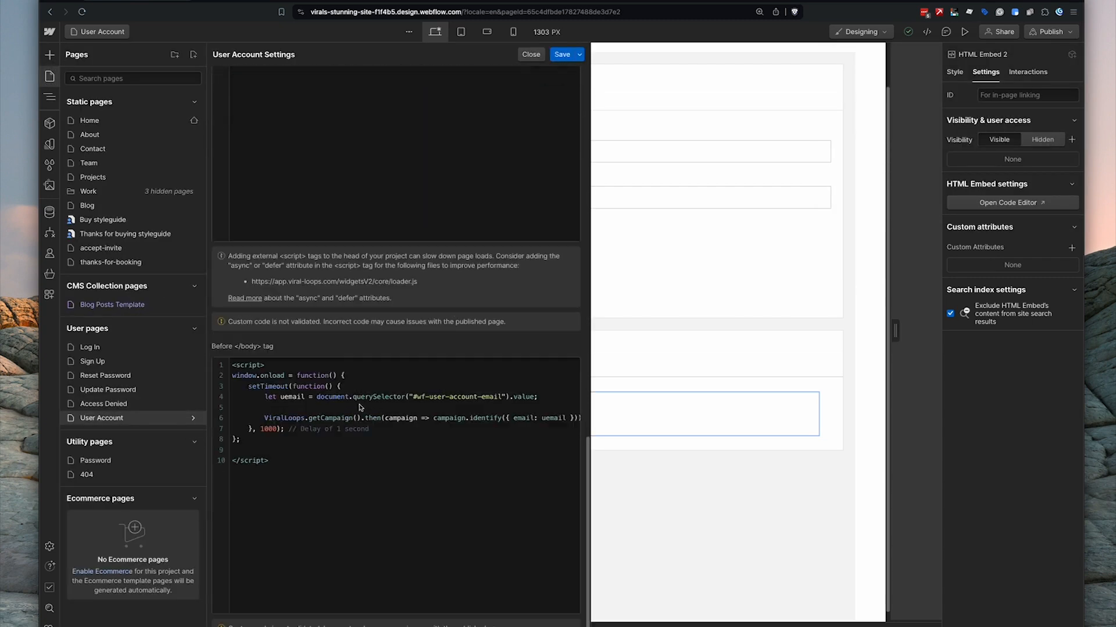
pyautogui.scroll(-1, 359, 407)
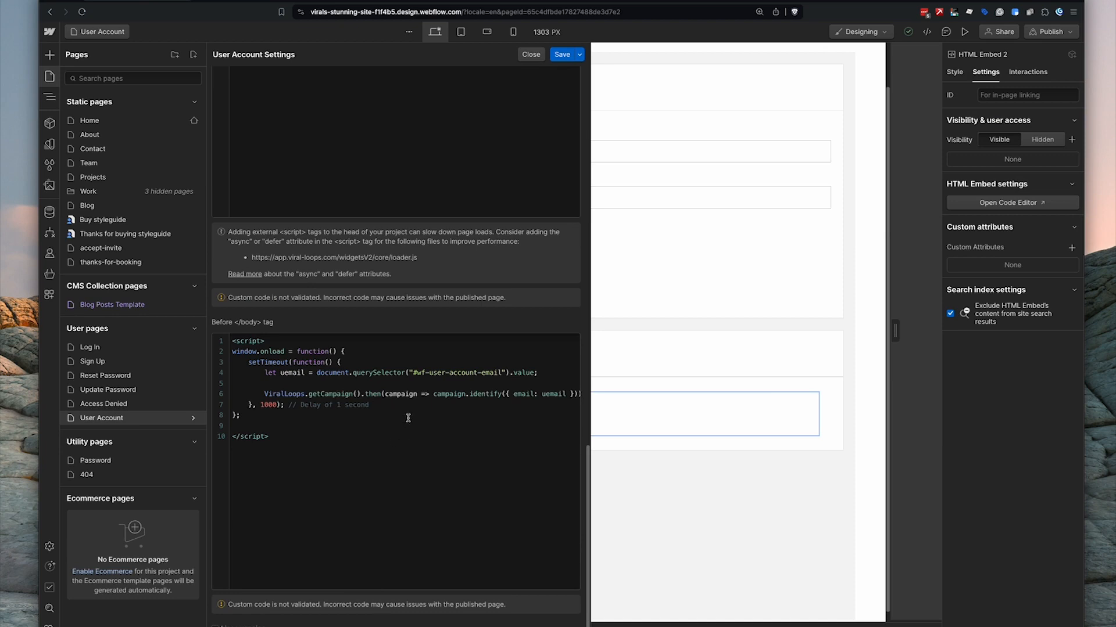
pyautogui.doubleClick(284, 373)
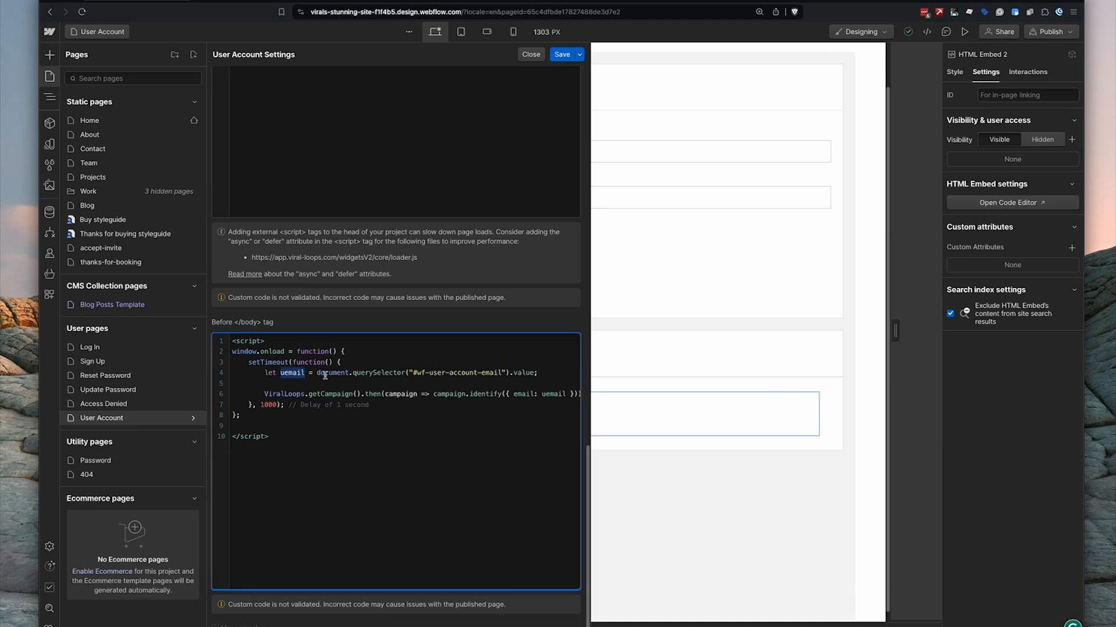
pyautogui.moveTo(317, 373); pyautogui.dragTo(543, 396)
pyautogui.click(544, 407)
pyautogui.click(561, 54)
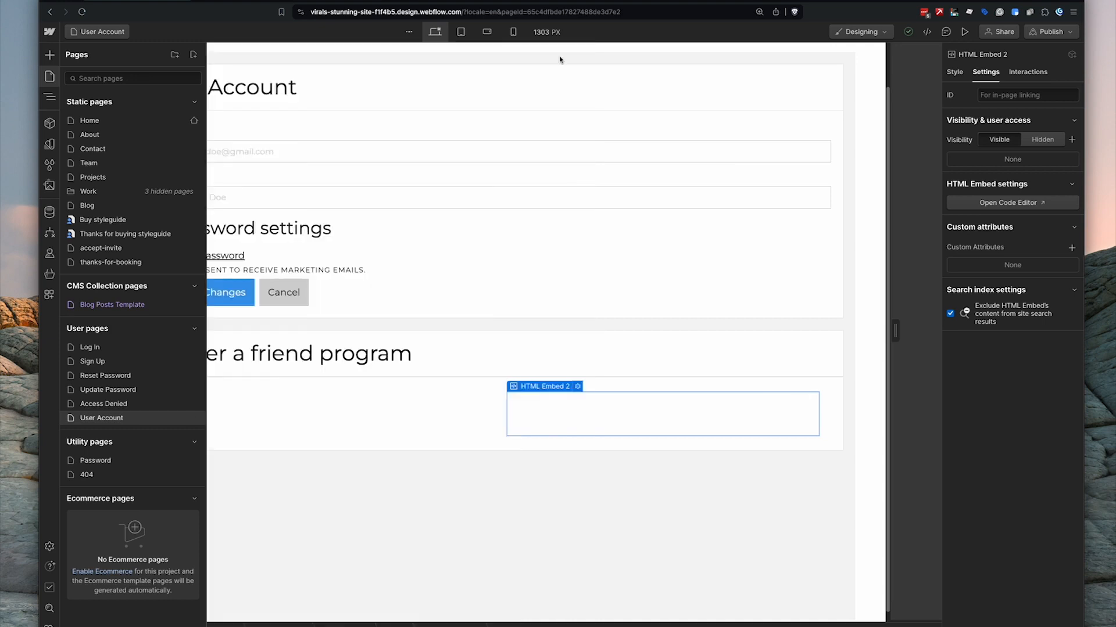
# - Publish the site to its webflow.io staging domain
pyautogui.click(49, 78)
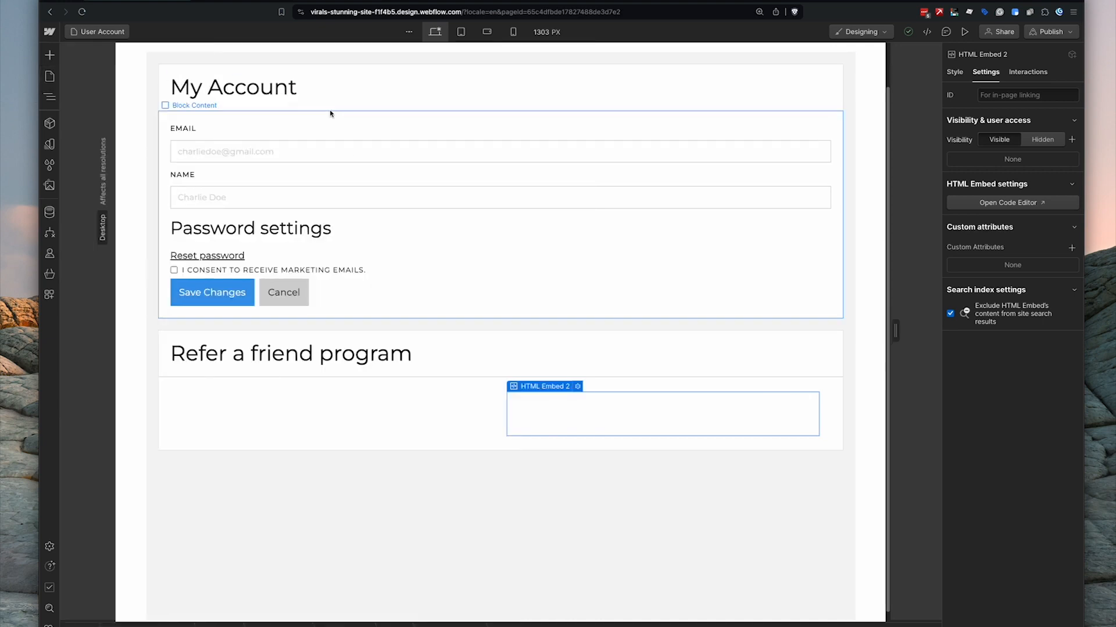
pyautogui.click(1053, 33)
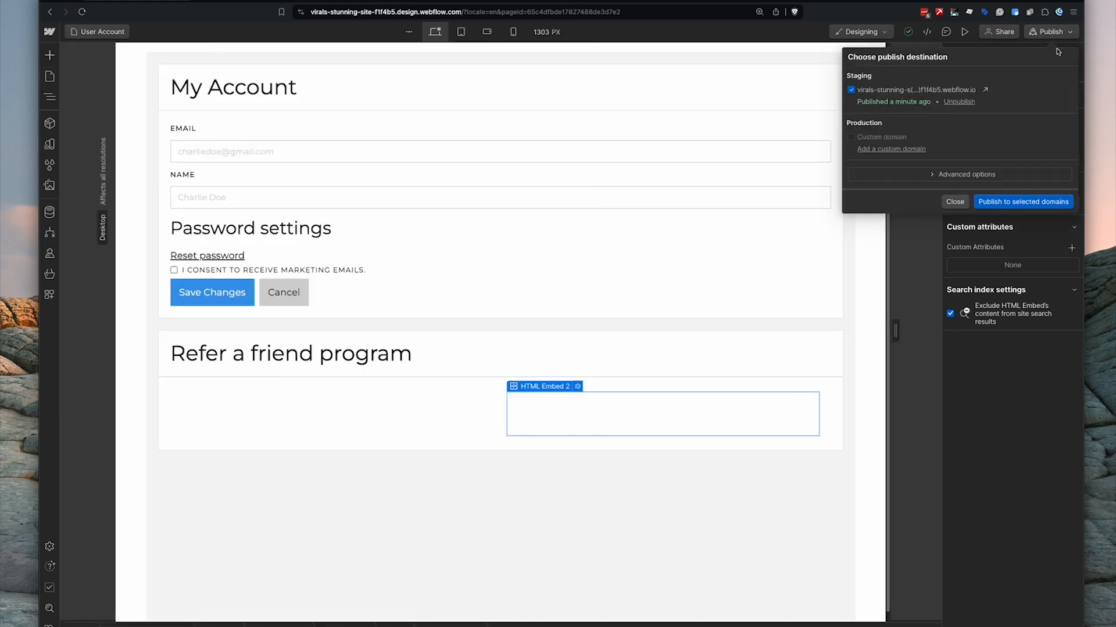
pyautogui.click(998, 203)
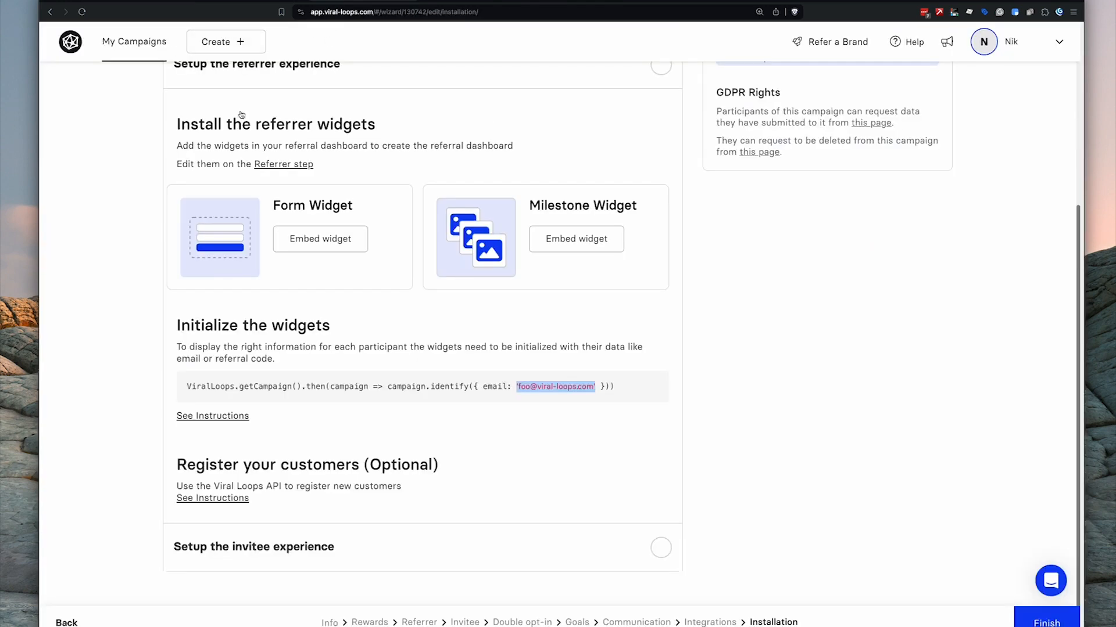
# - Clear the code snippet highlight and expand the 'Setup the invitee experience' step
pyautogui.scroll(-2, 192, 441)
pyautogui.moveTo(192, 427); pyautogui.dragTo(398, 427)
pyautogui.click(430, 427)
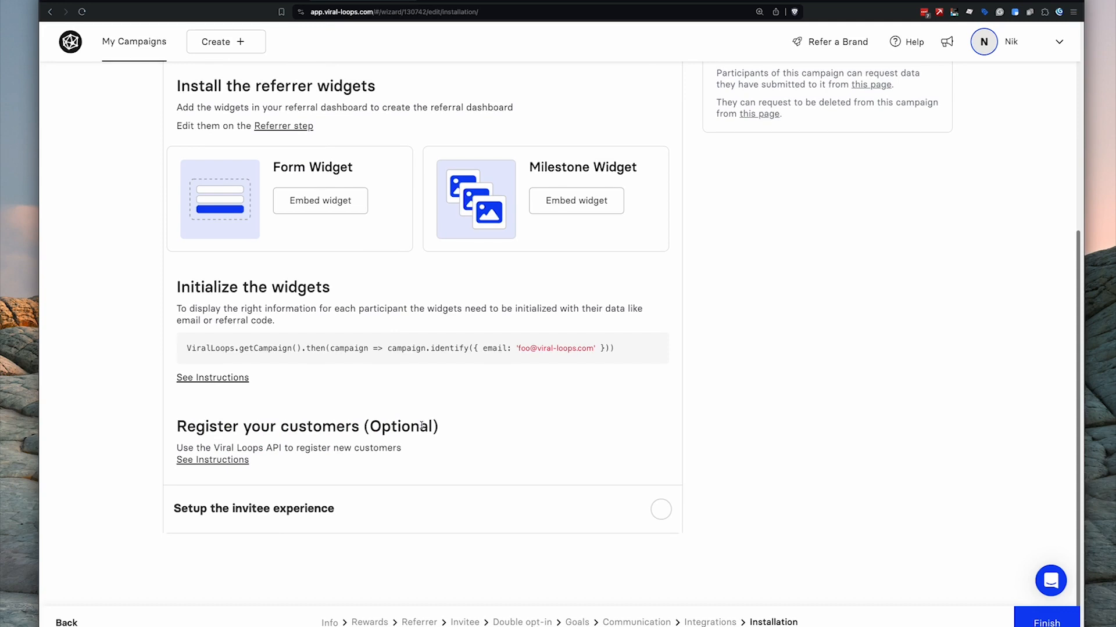
pyautogui.click(313, 520)
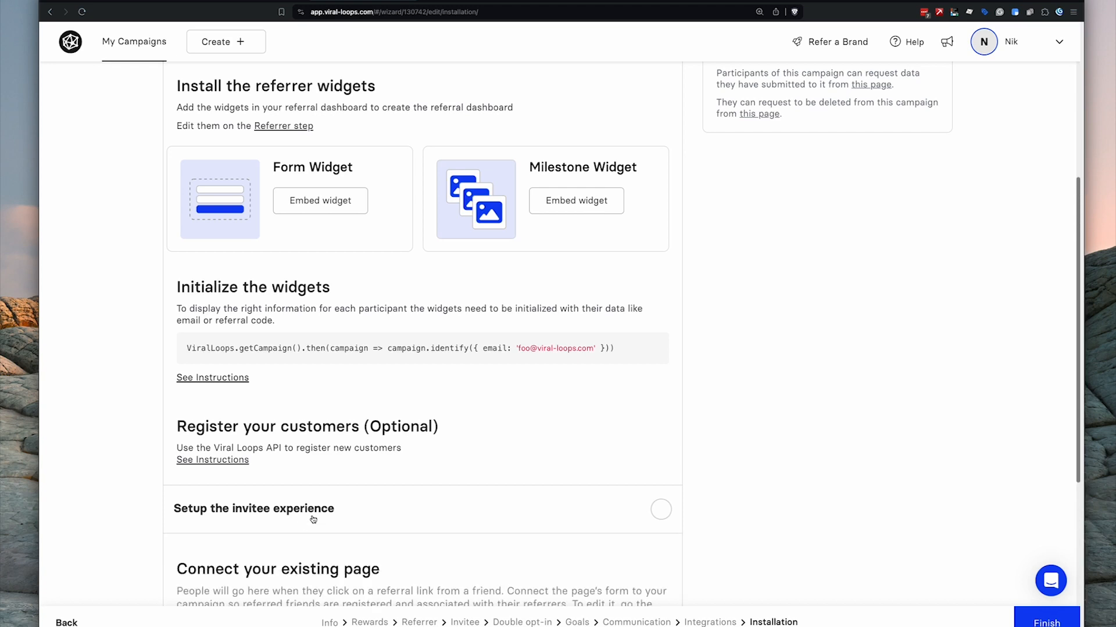
# - Mark 'Setup the referrer experience' and 'Import existing customers' as done
pyautogui.scroll(4, 523, 349)
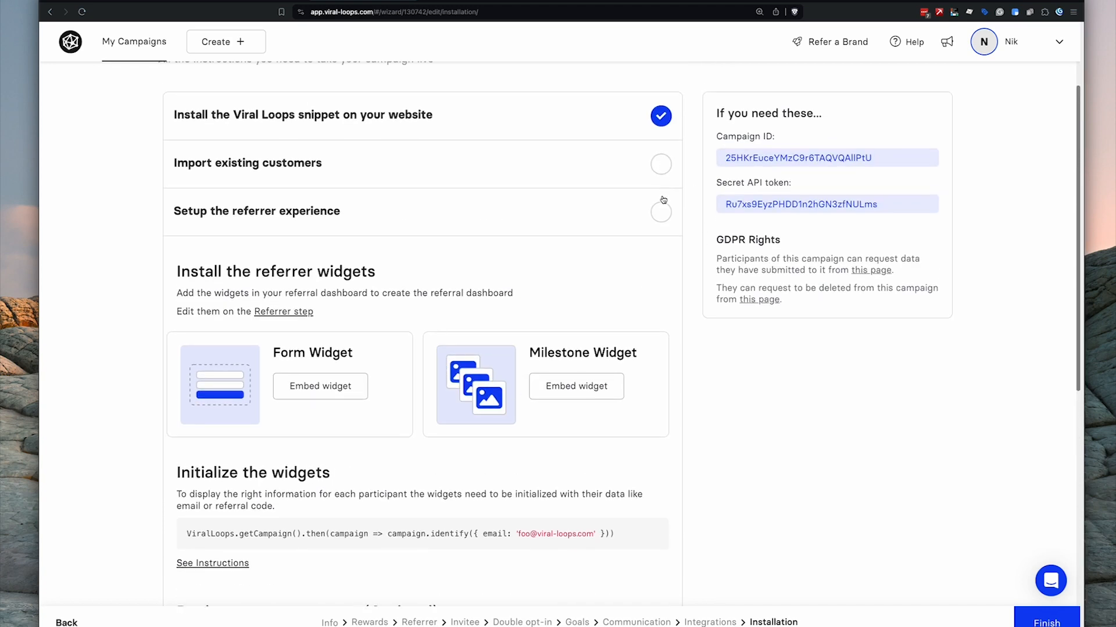
pyautogui.click(661, 212)
pyautogui.click(663, 171)
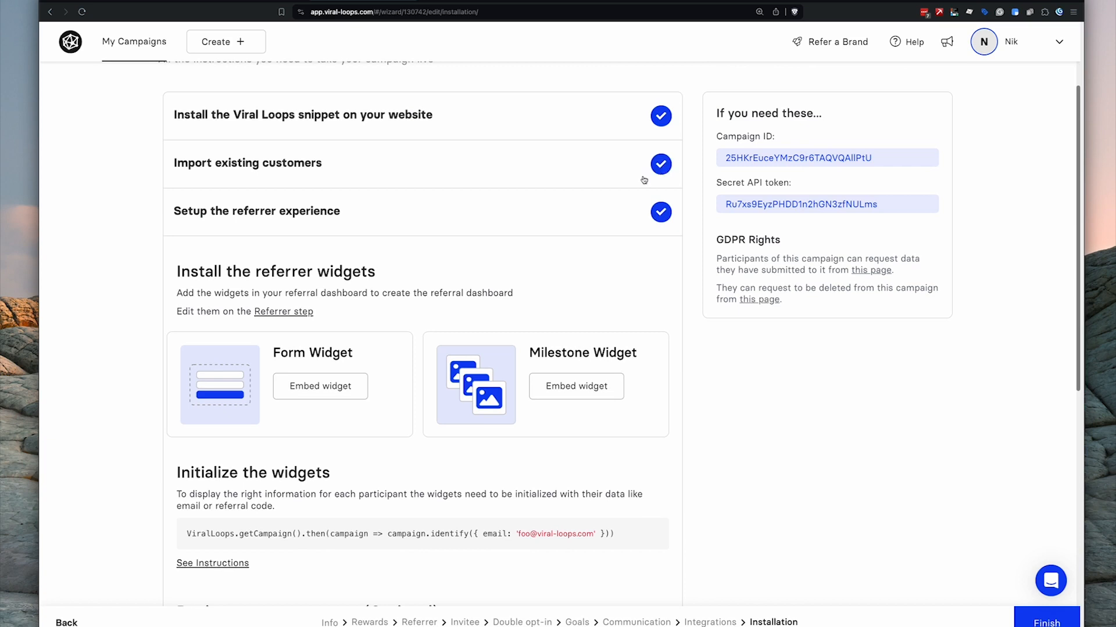
pyautogui.click(546, 216)
pyautogui.scroll(-1, 414, 302)
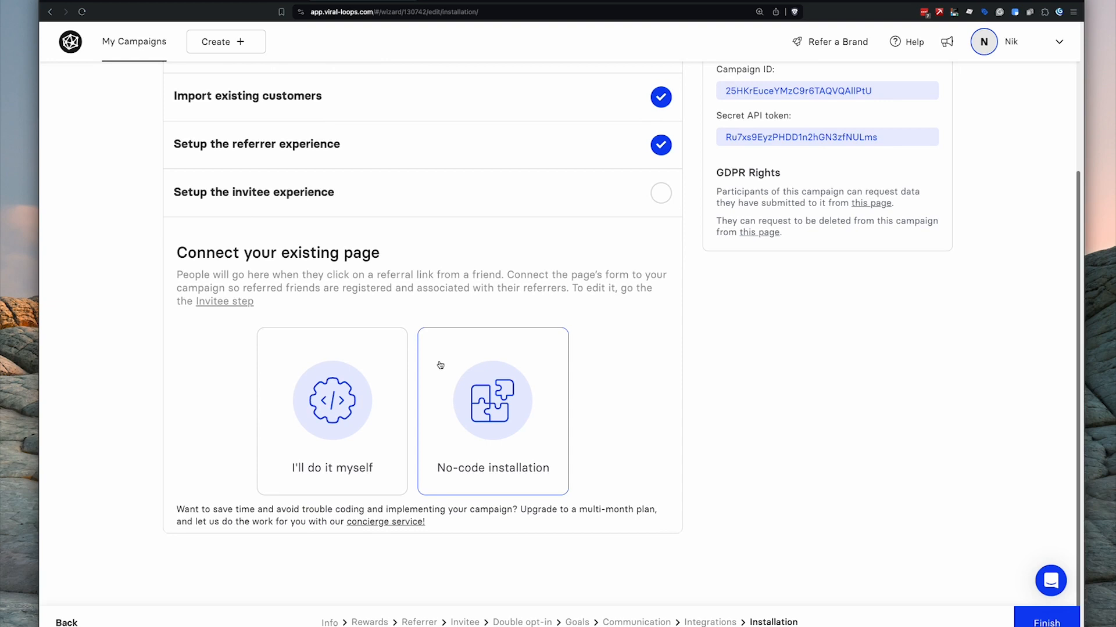
# - Choose no-code installation and launch the installer on the sign-up page URL
pyautogui.click(512, 388)
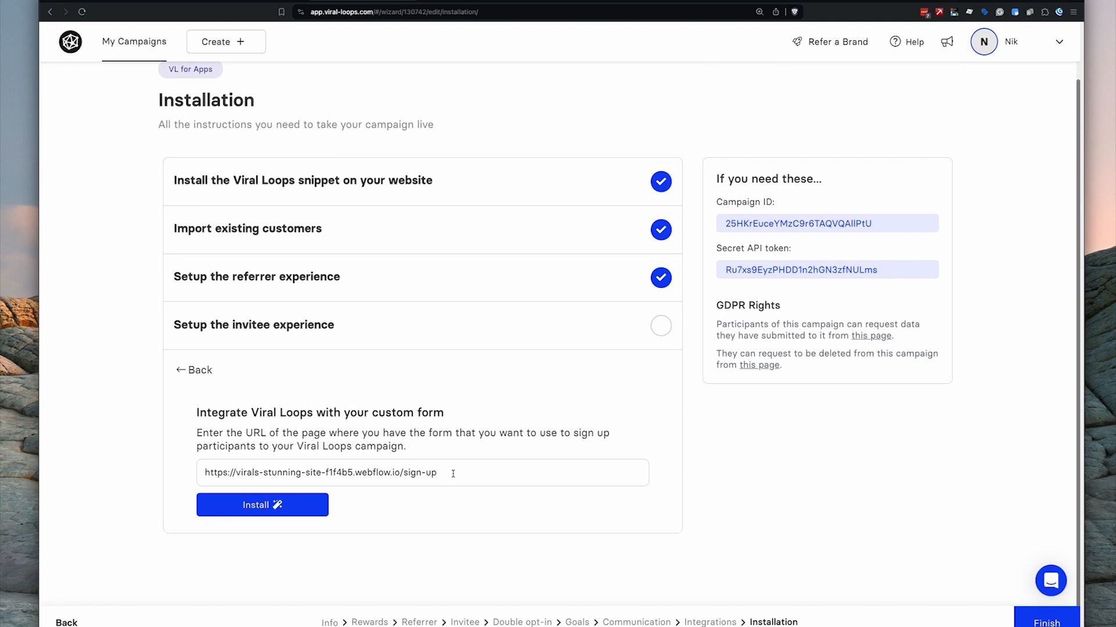
pyautogui.moveTo(453, 473); pyautogui.dragTo(291, 463)
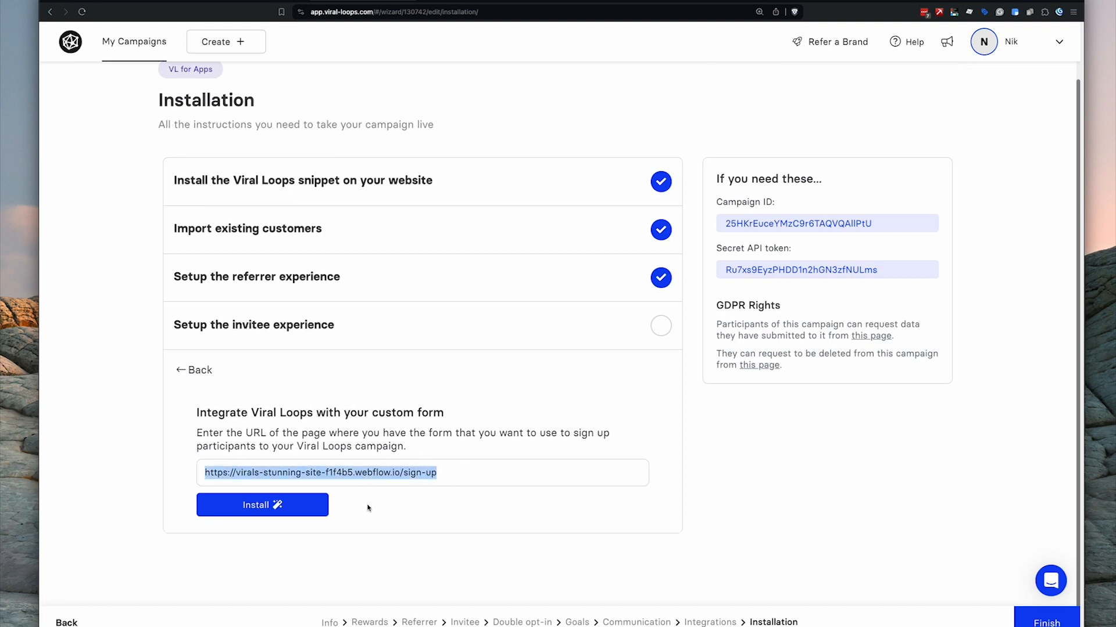
pyautogui.click(290, 507)
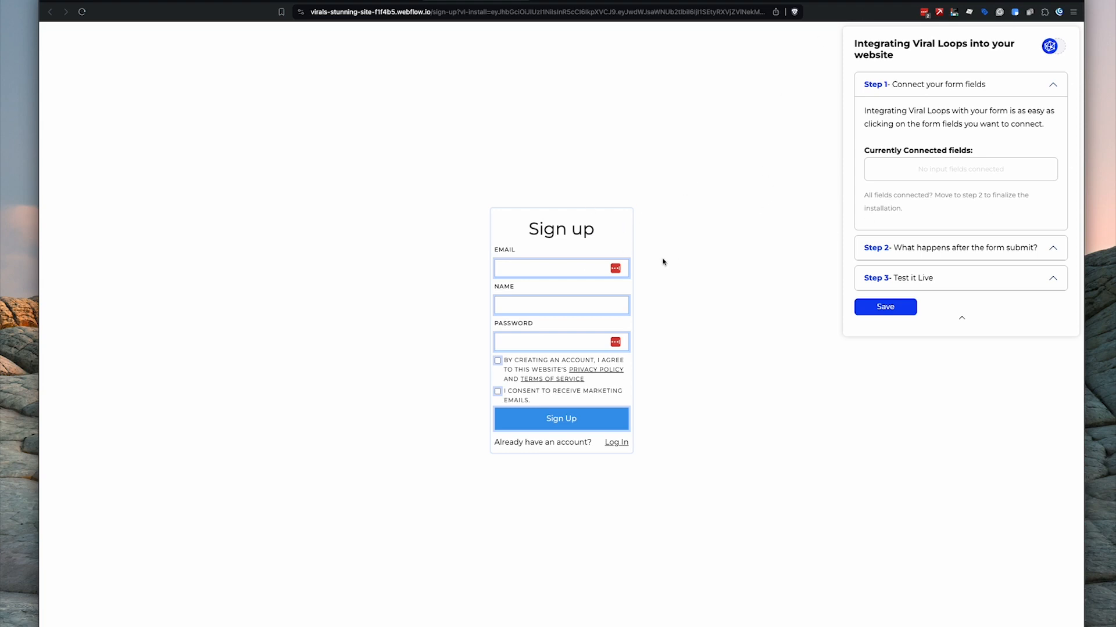
# - Connect the sign-up form's EMAIL field as Email
pyautogui.click(527, 268)
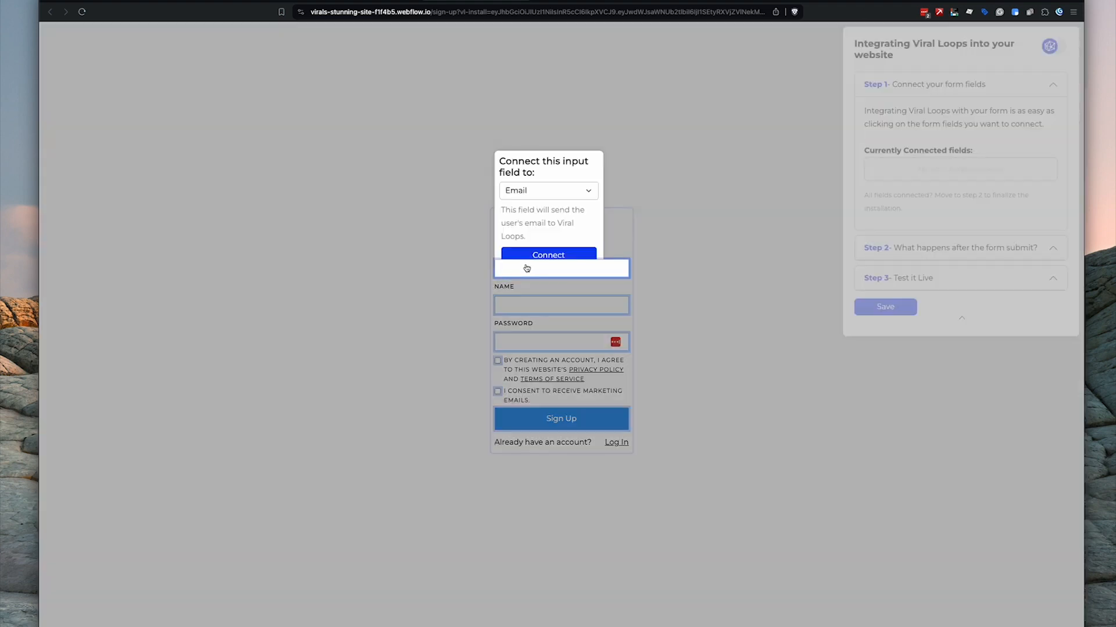
pyautogui.click(539, 190)
pyautogui.click(536, 188)
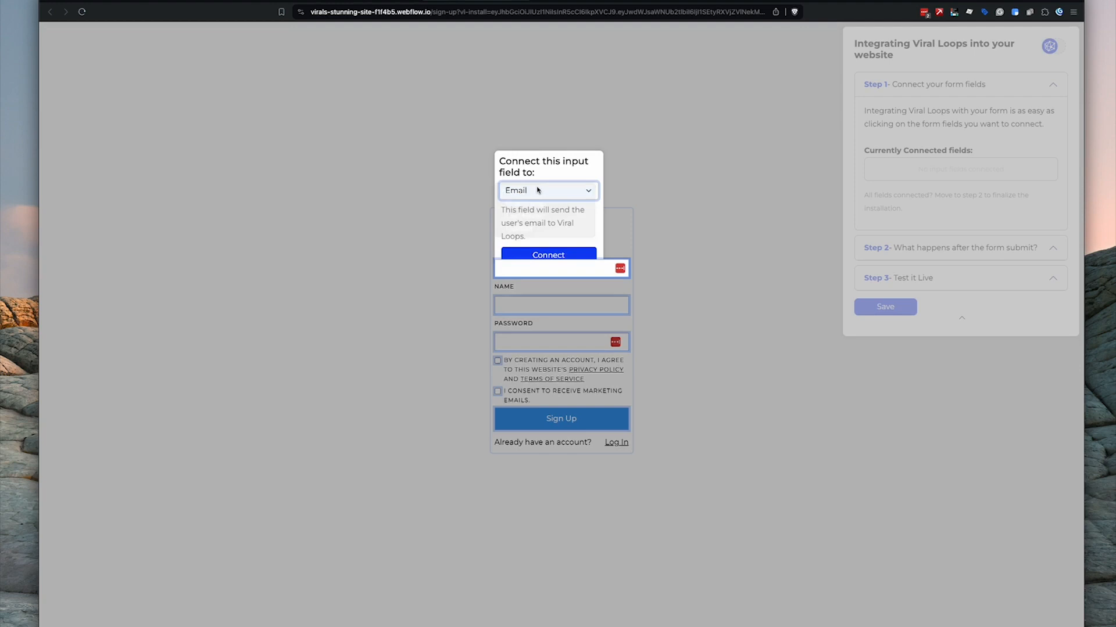
pyautogui.click(550, 255)
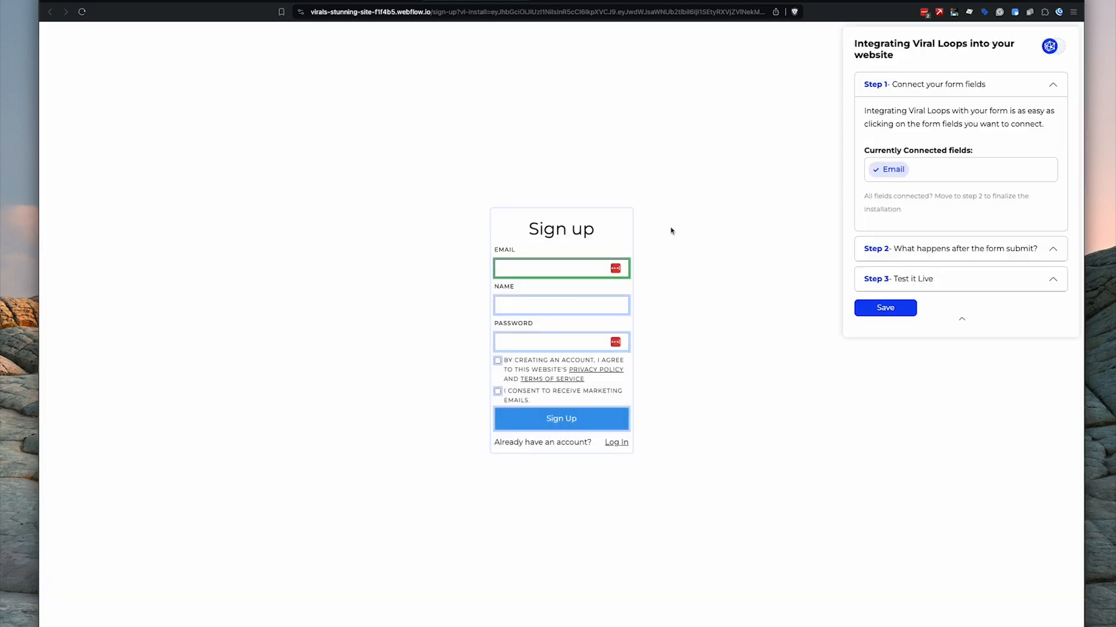
# - Connect the NAME field as First Name and close the connection popup
pyautogui.click(575, 307)
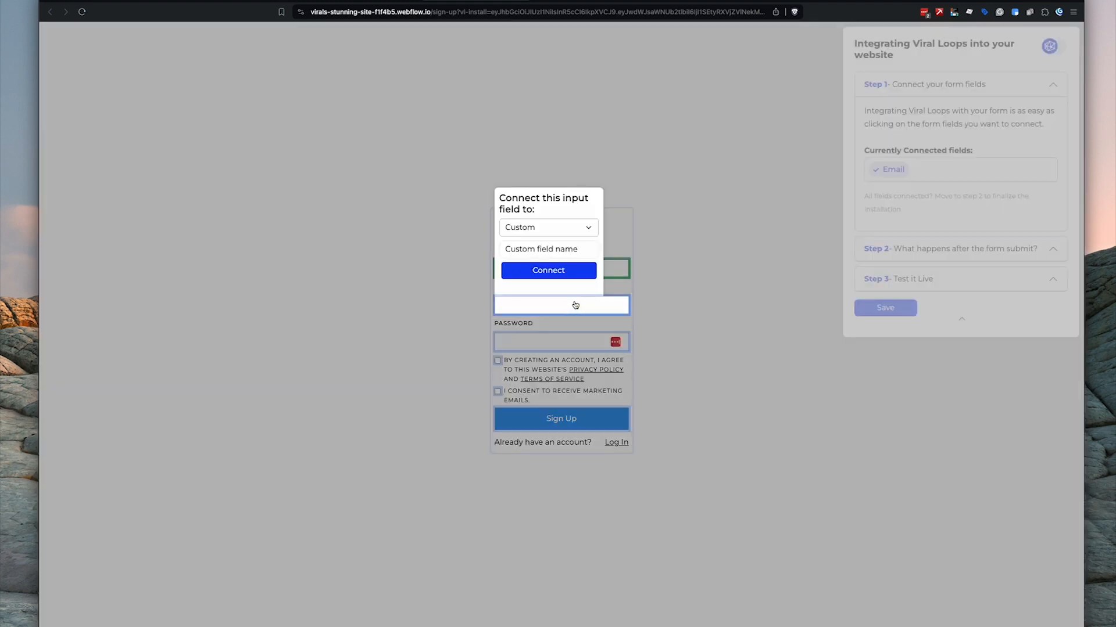
pyautogui.click(550, 230)
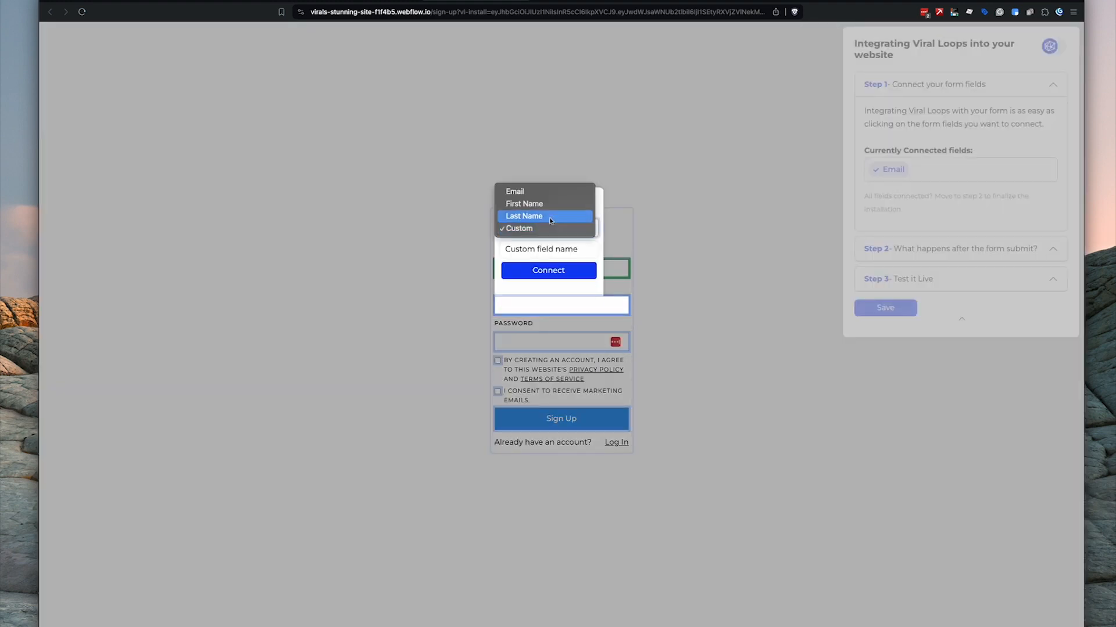
pyautogui.click(552, 203)
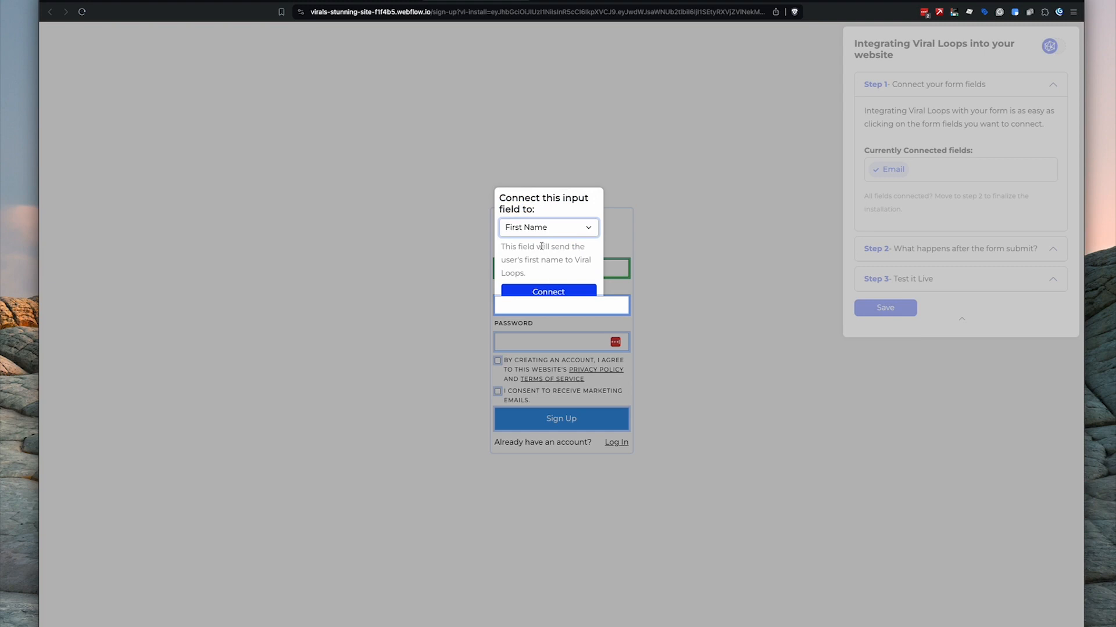
pyautogui.click(549, 290)
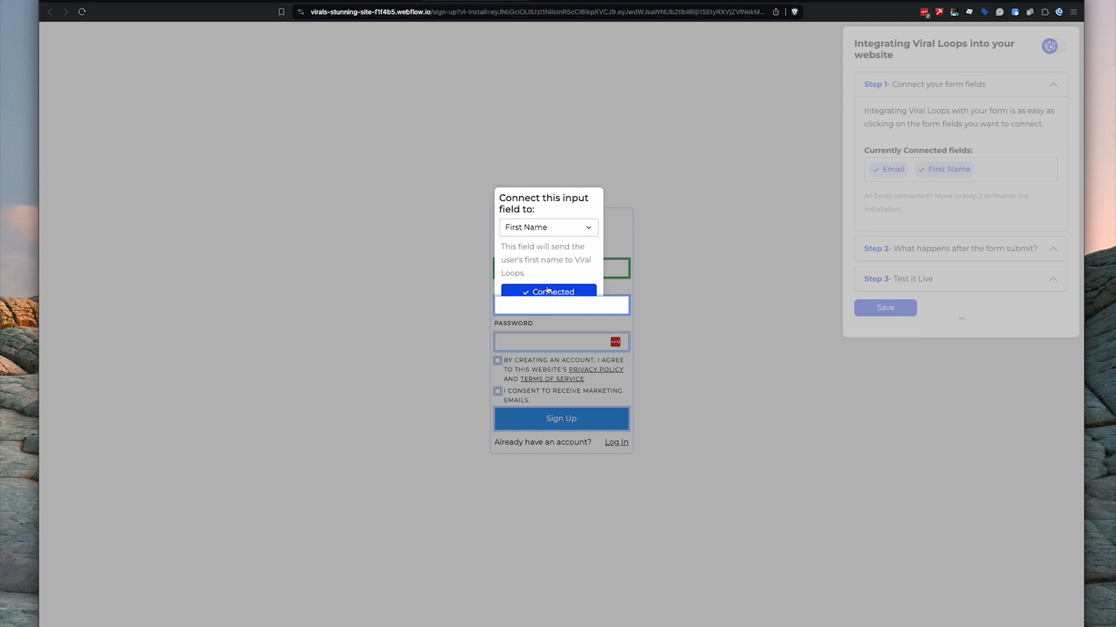
pyautogui.click(670, 272)
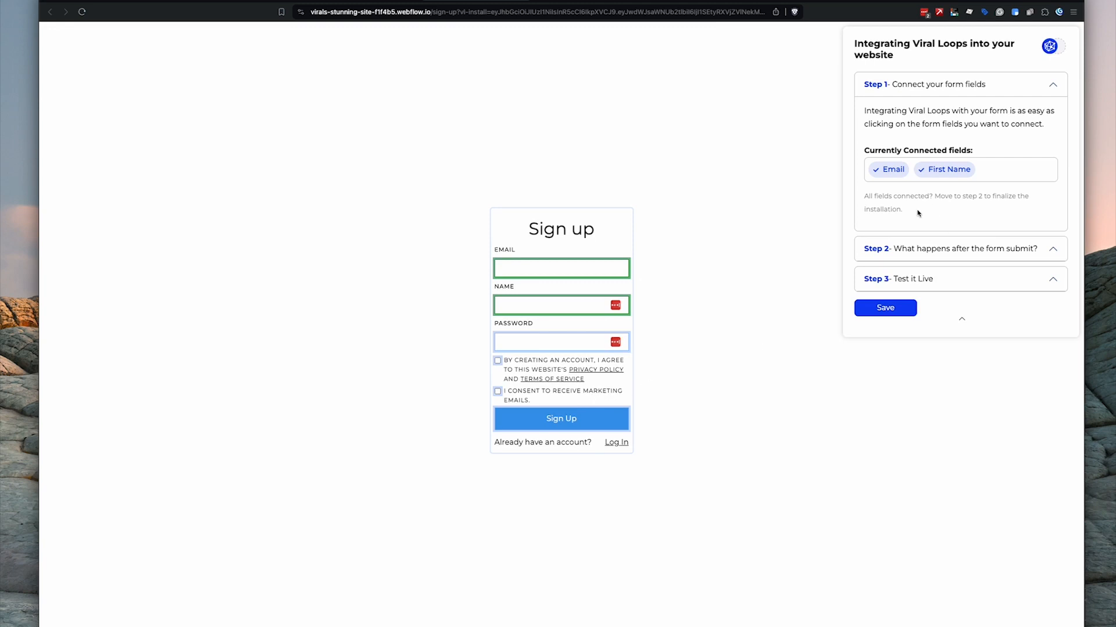
# - Review the after-submit and test-live steps, keeping 'Do nothing', and save the integration
pyautogui.click(930, 250)
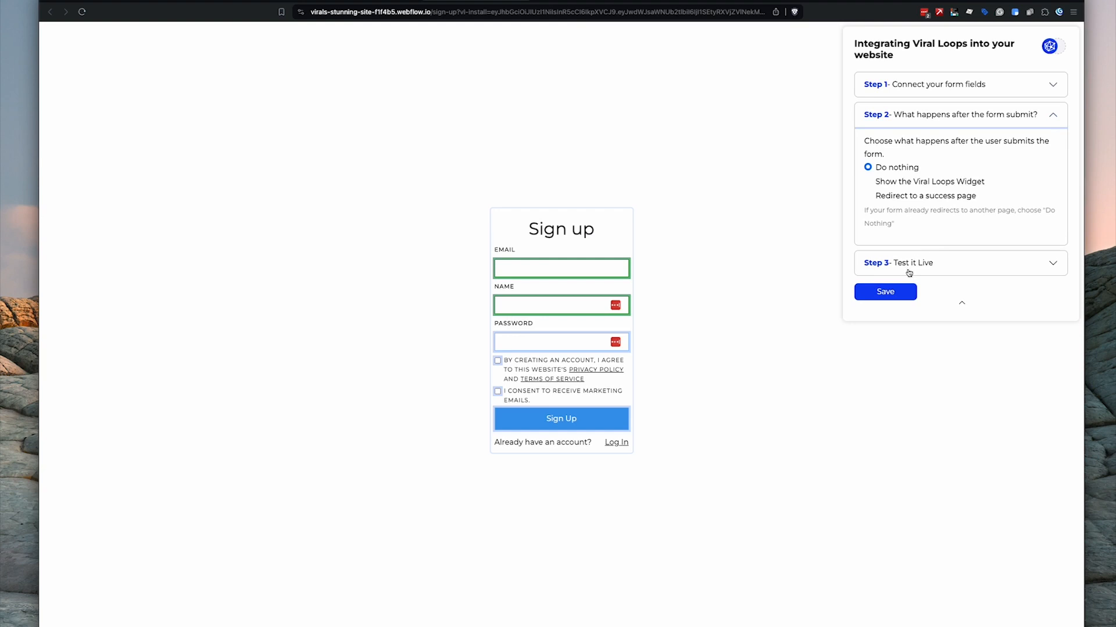
pyautogui.click(927, 264)
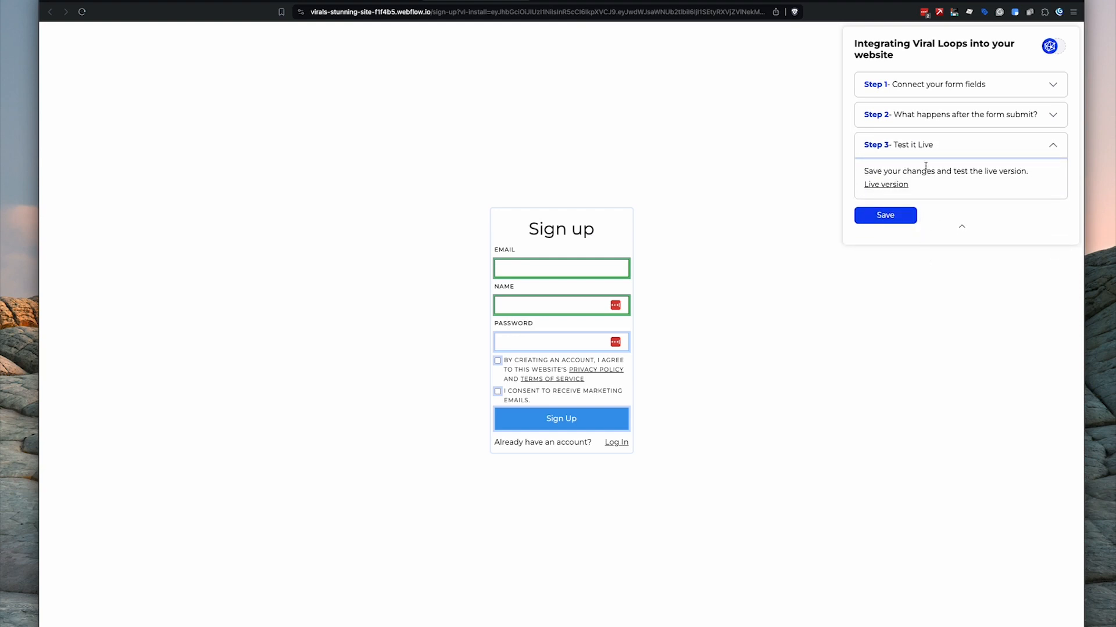
pyautogui.click(907, 216)
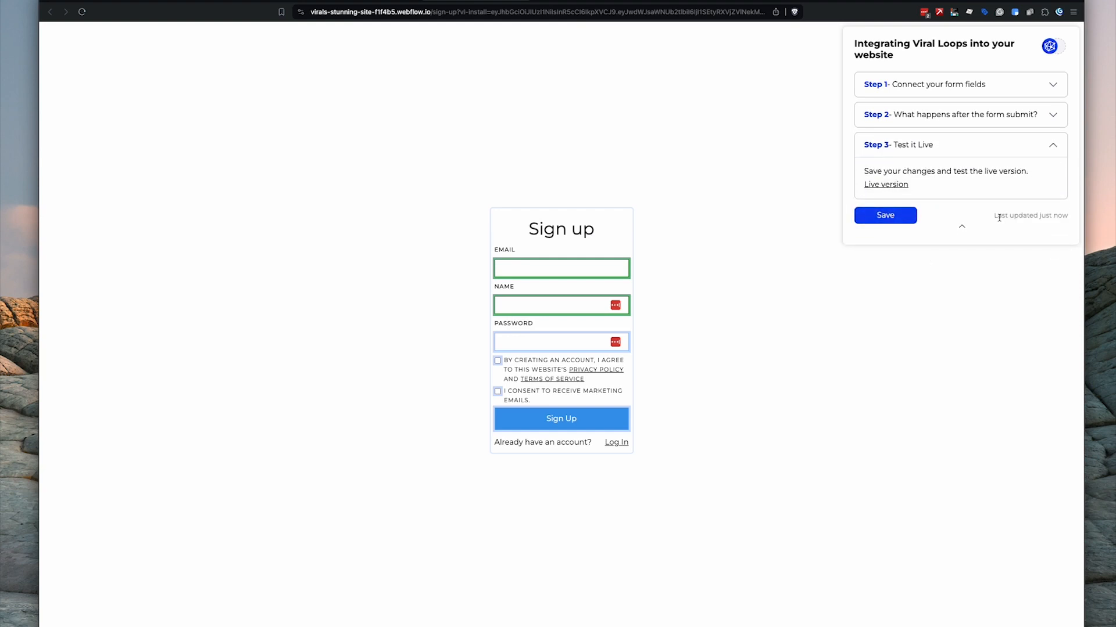
pyautogui.moveTo(997, 217); pyautogui.dragTo(1063, 216)
pyautogui.click(1012, 216)
# - Back on the Installation page, mark the invitee experience step done and finish the setup
pyautogui.hotkey('ctrl', 'shift', 'Tab')
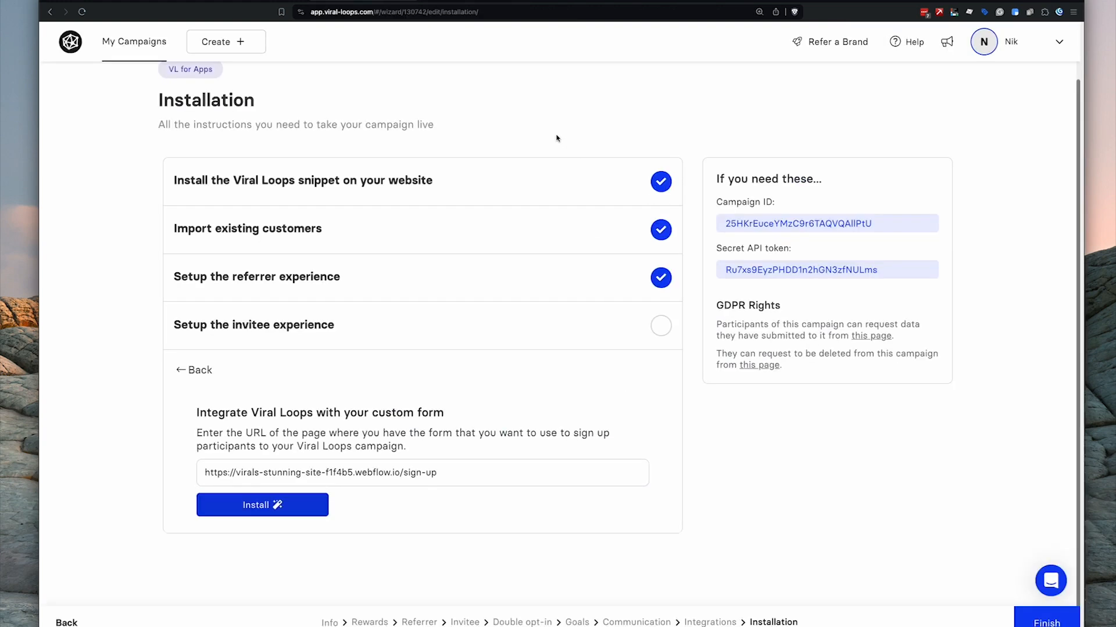
pyautogui.click(172, 369)
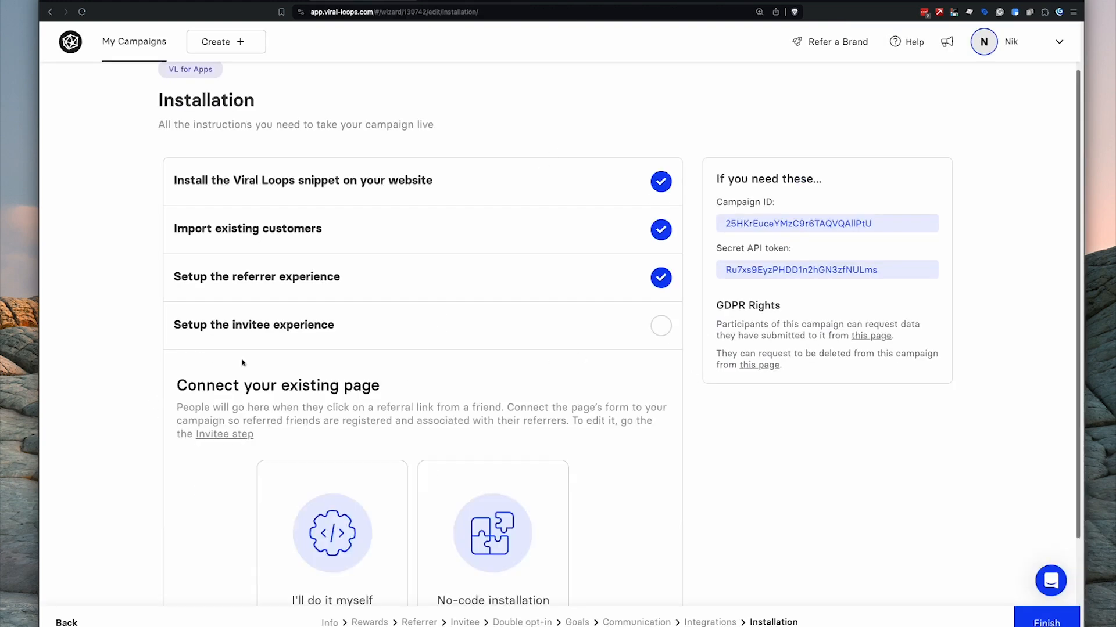
pyautogui.click(663, 326)
pyautogui.click(1053, 624)
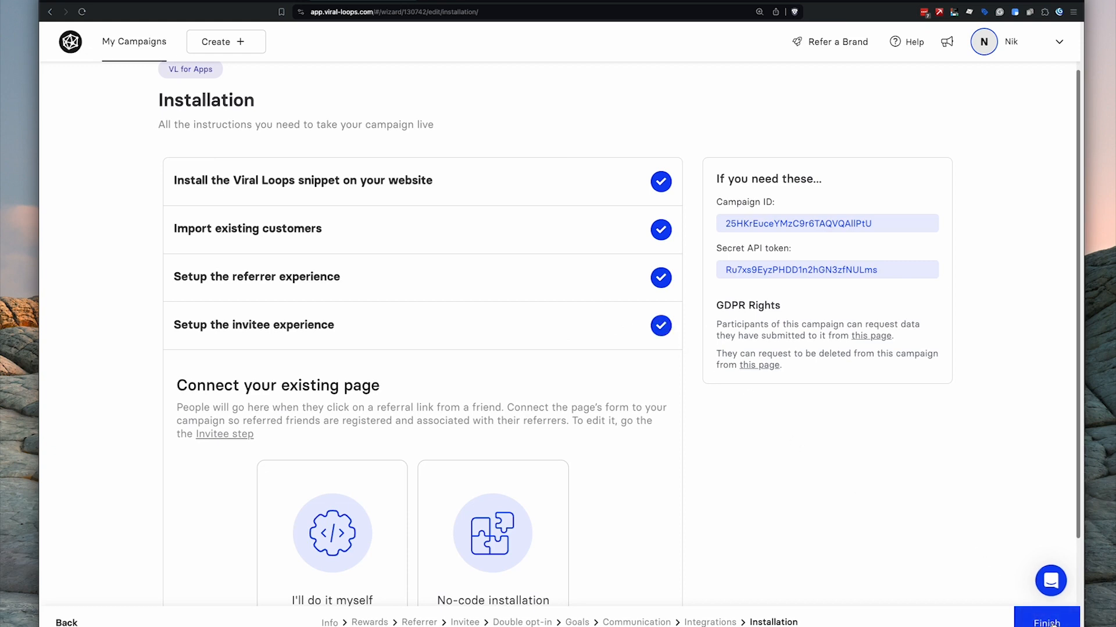